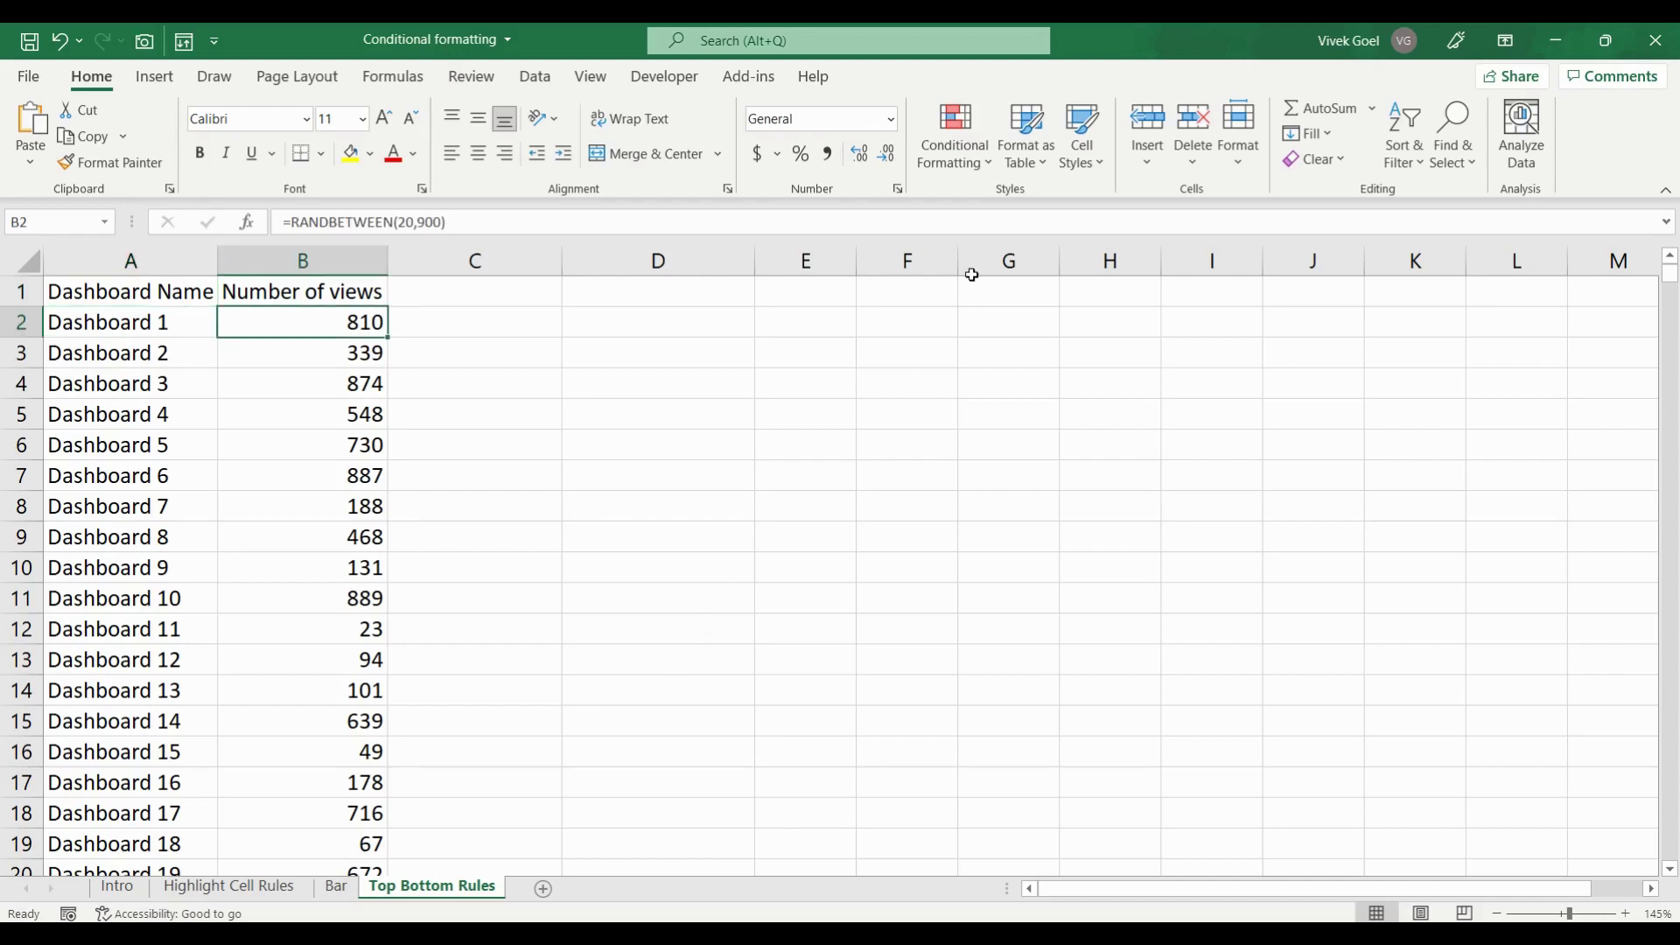
- Check the dashboard names and view formulas, then select view counts B2:B21
click(965, 163)
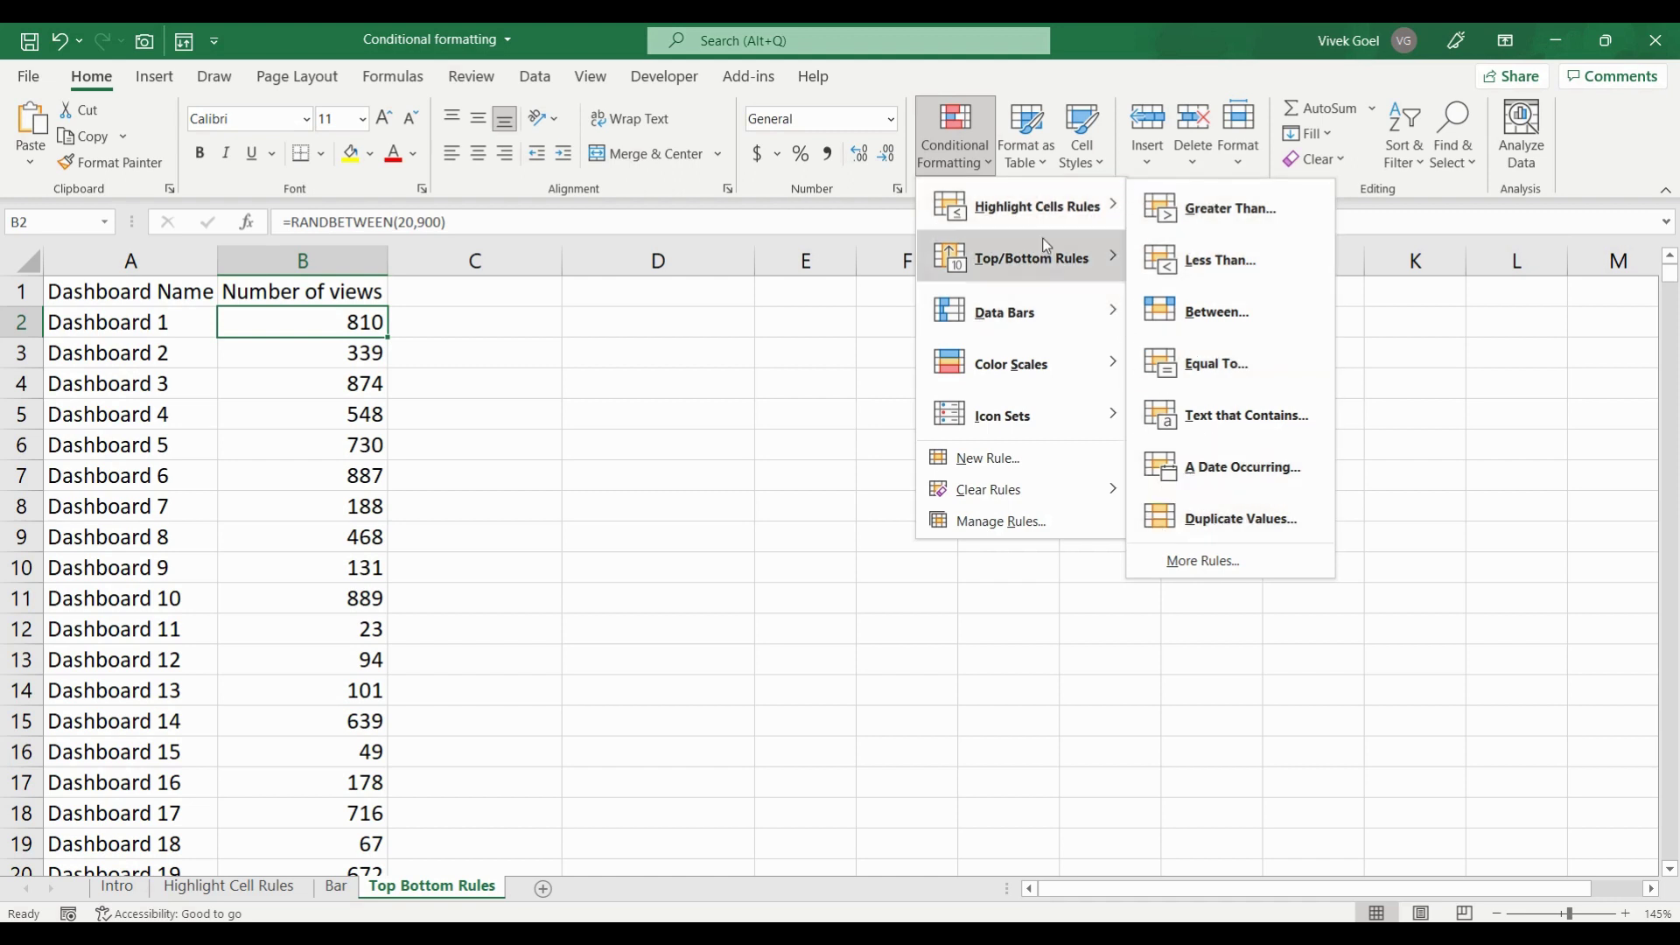
mouse_move(1032, 259)
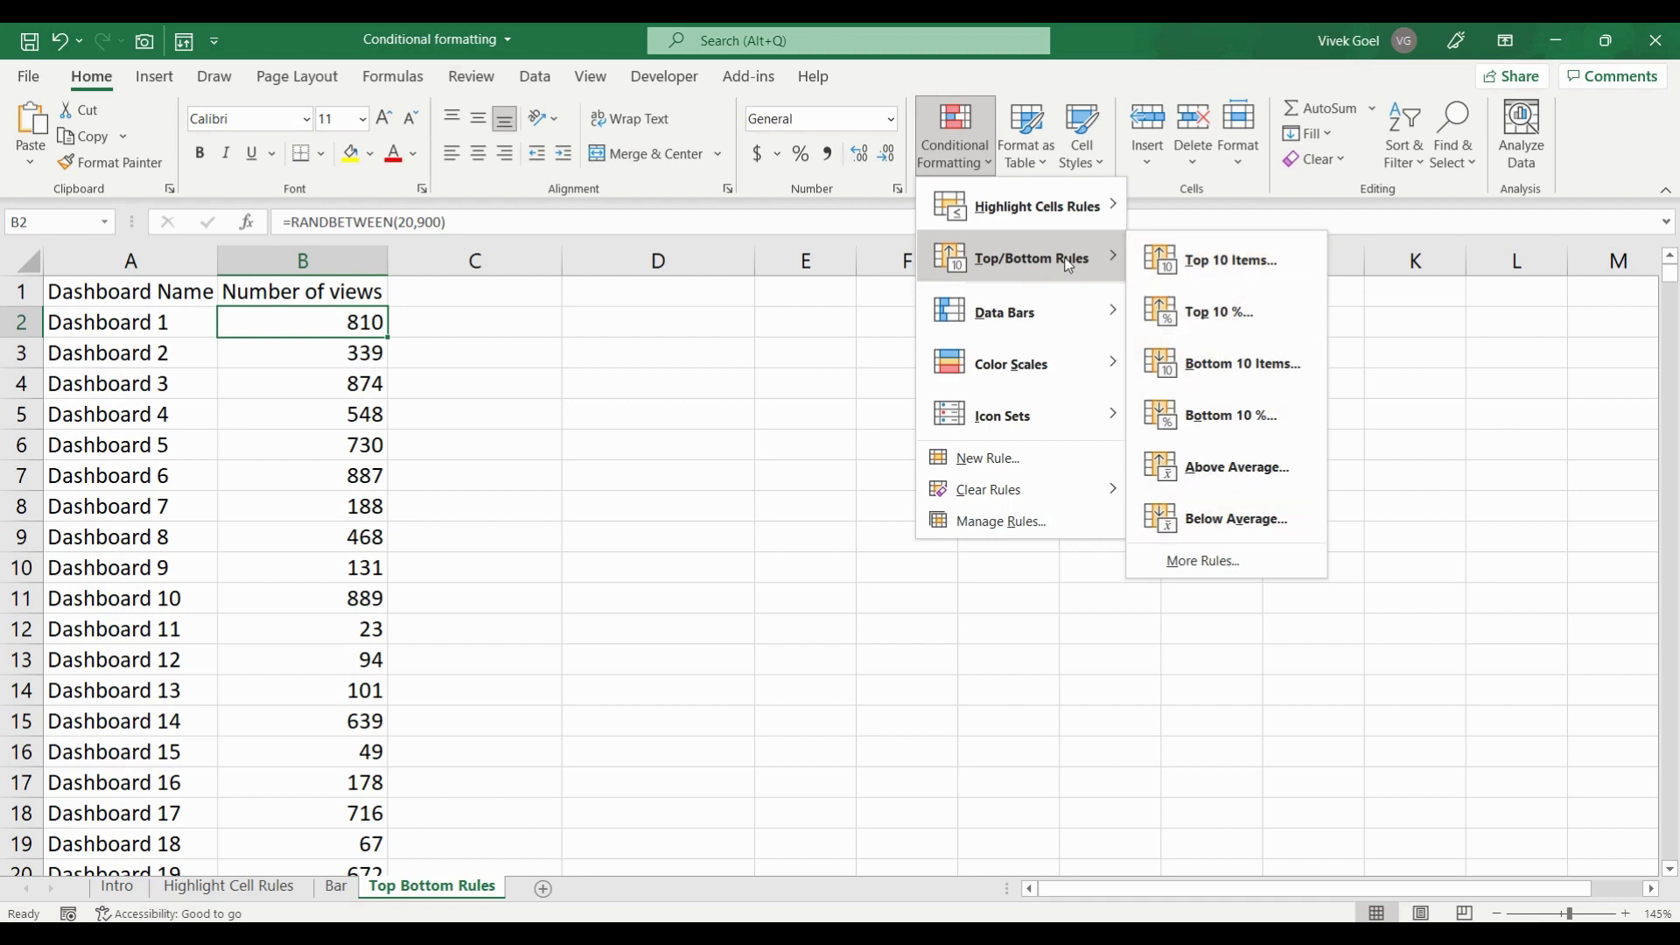
click(146, 322)
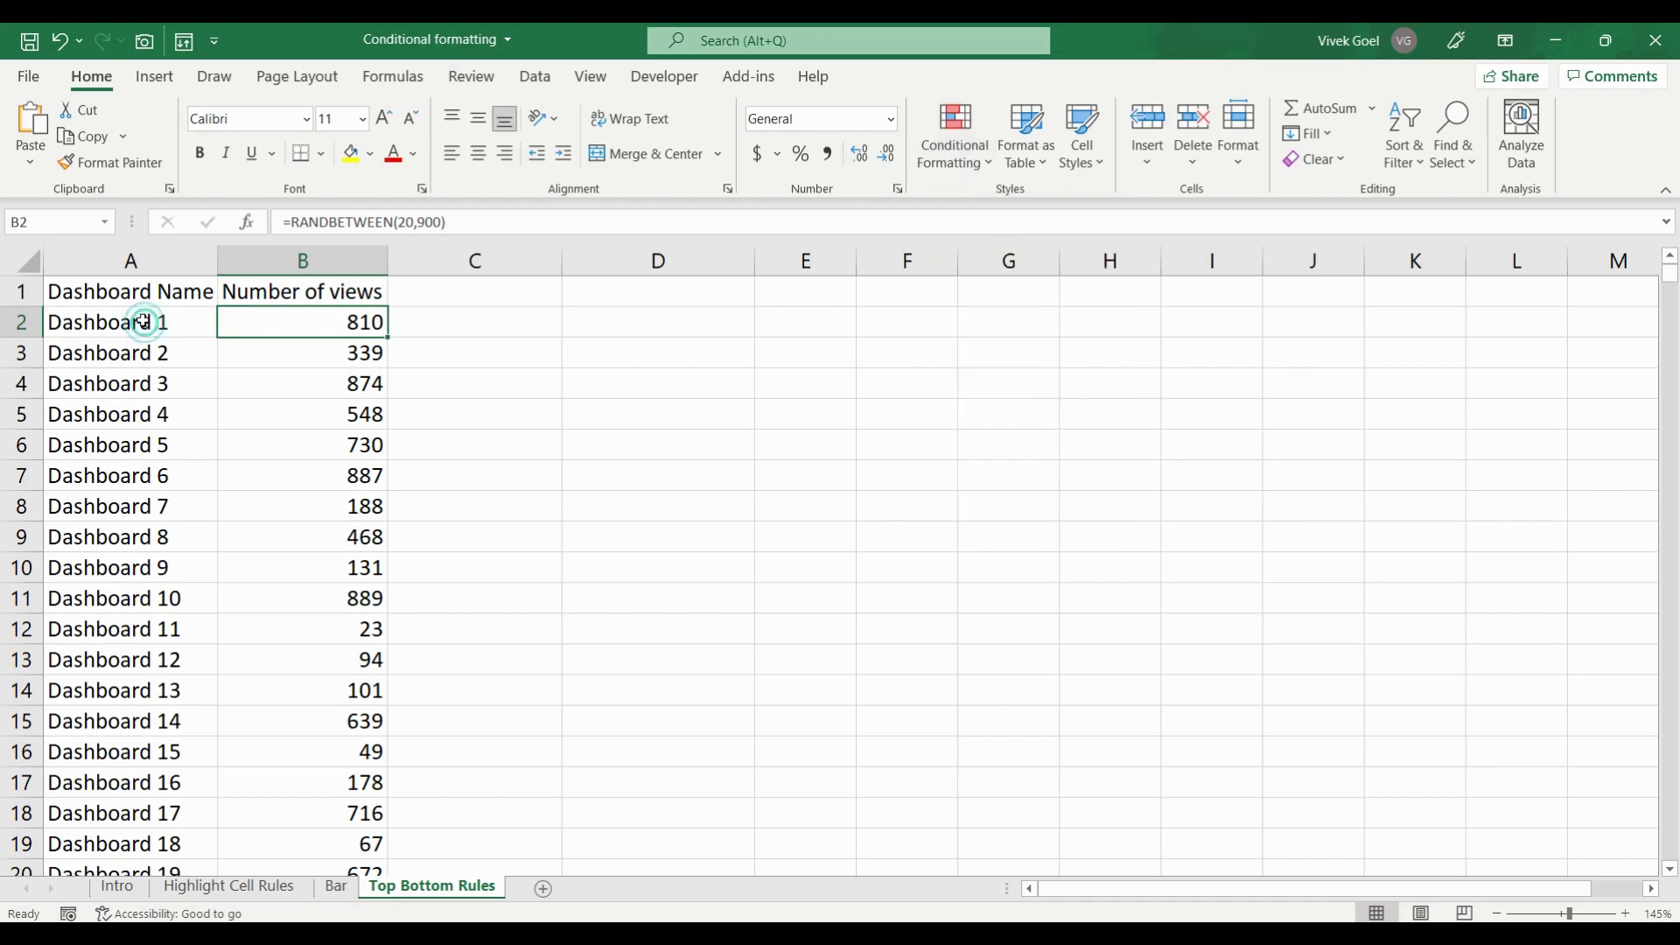
click(144, 322)
key(ctrl+shift+Down)
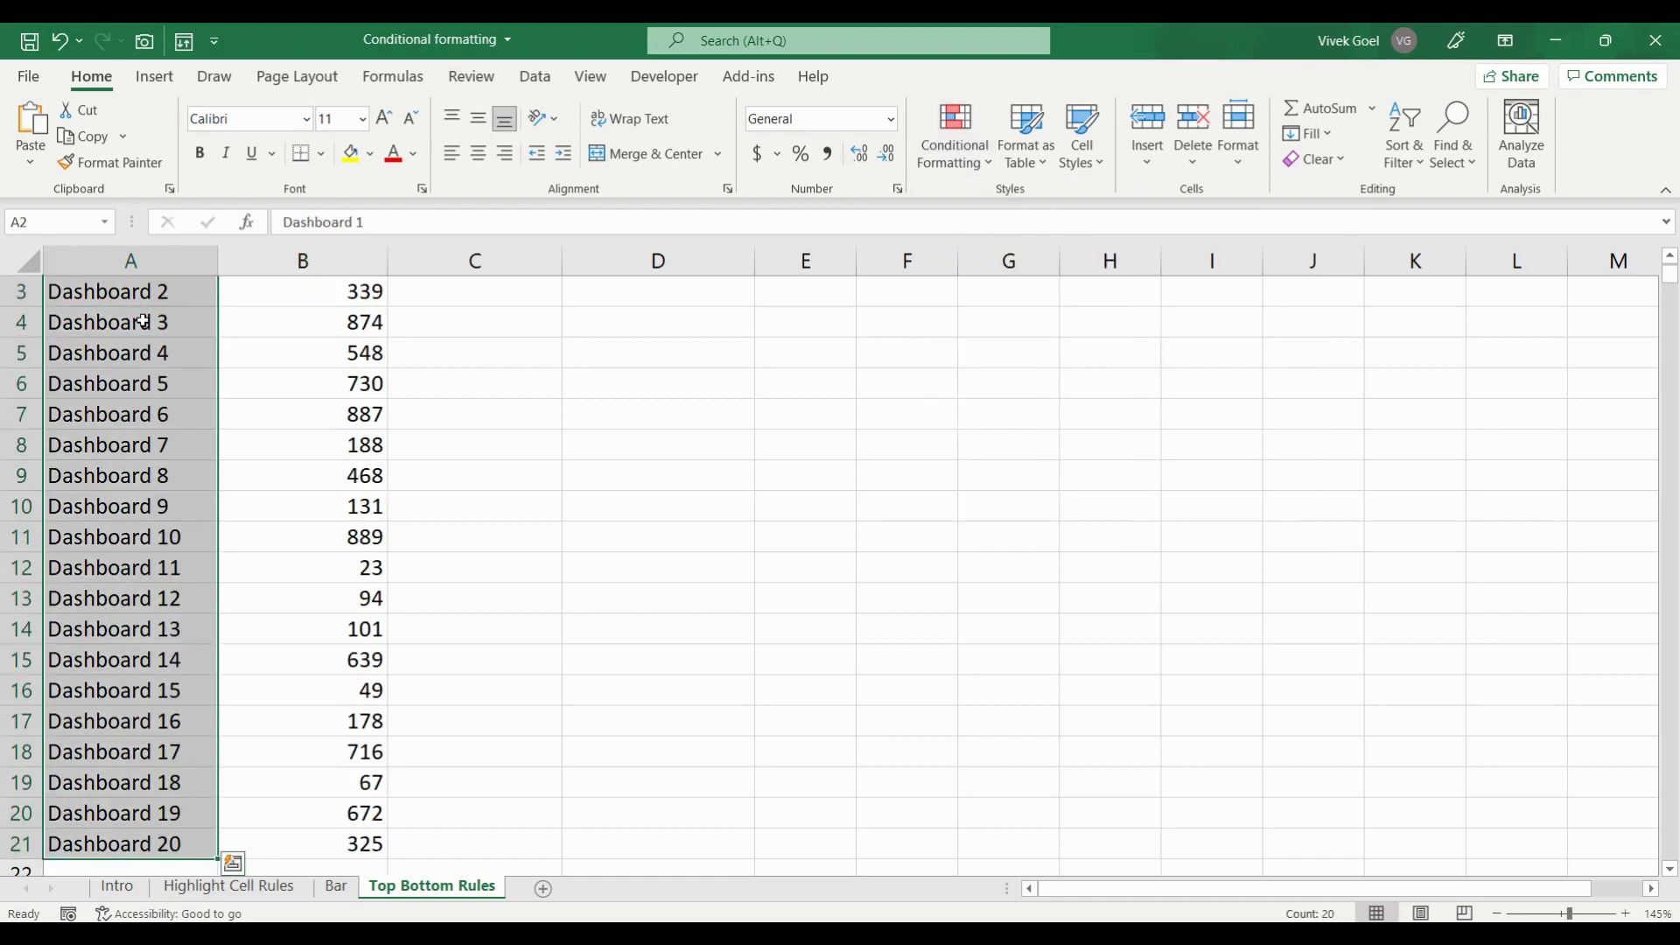
click(324, 543)
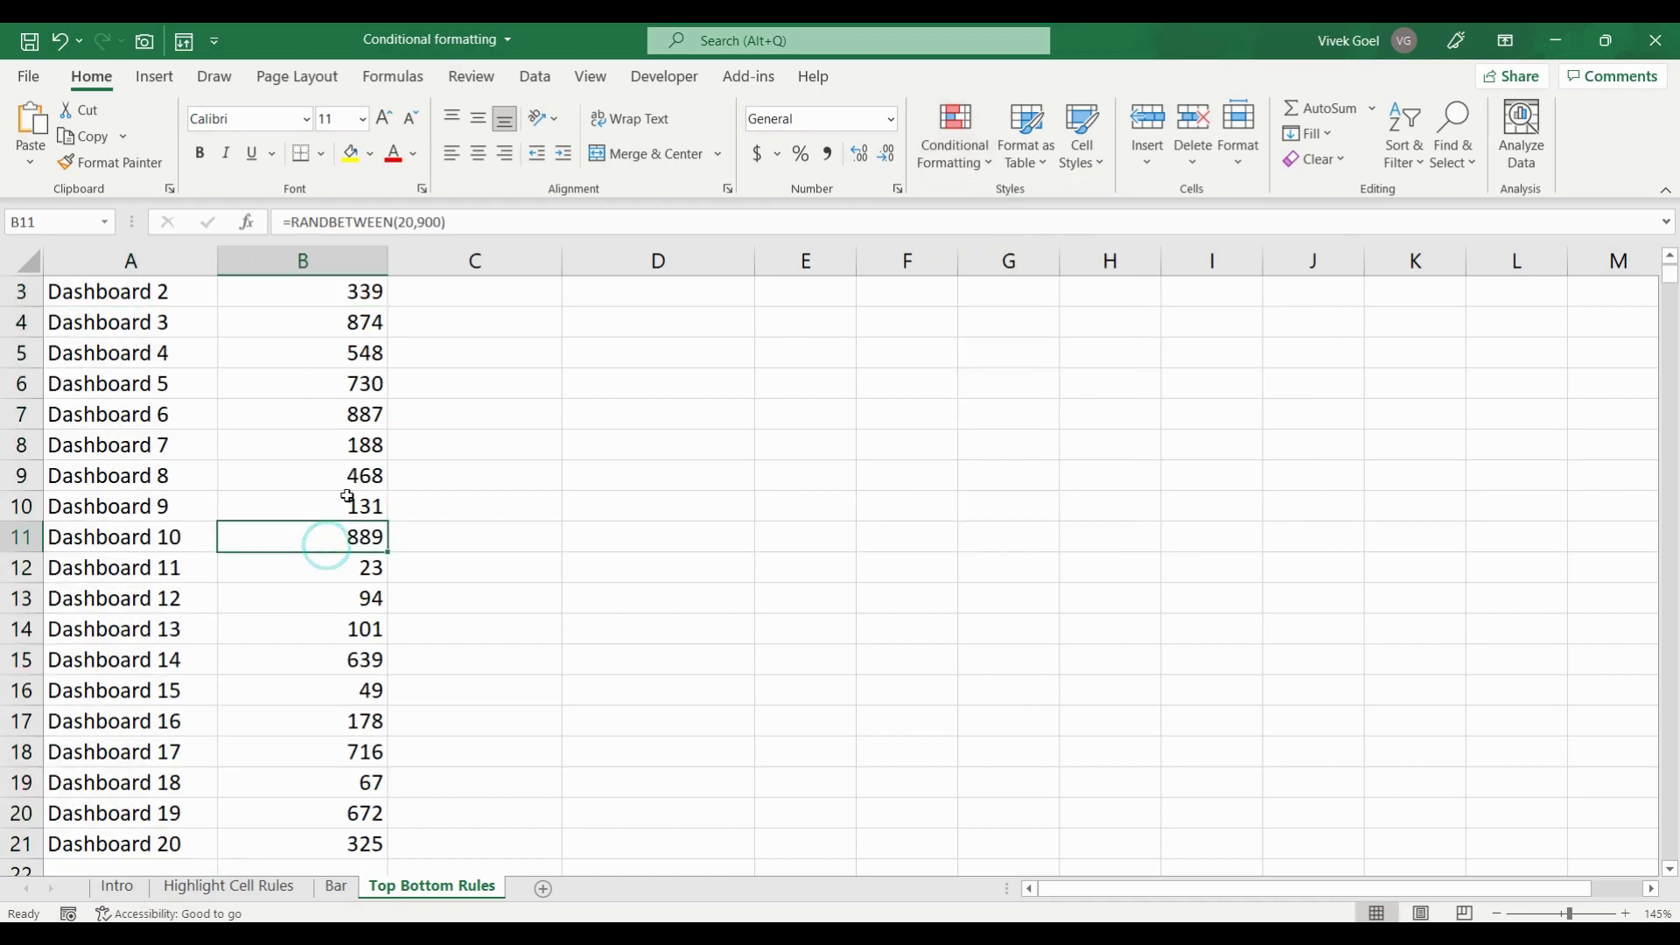
click(363, 389)
click(364, 324)
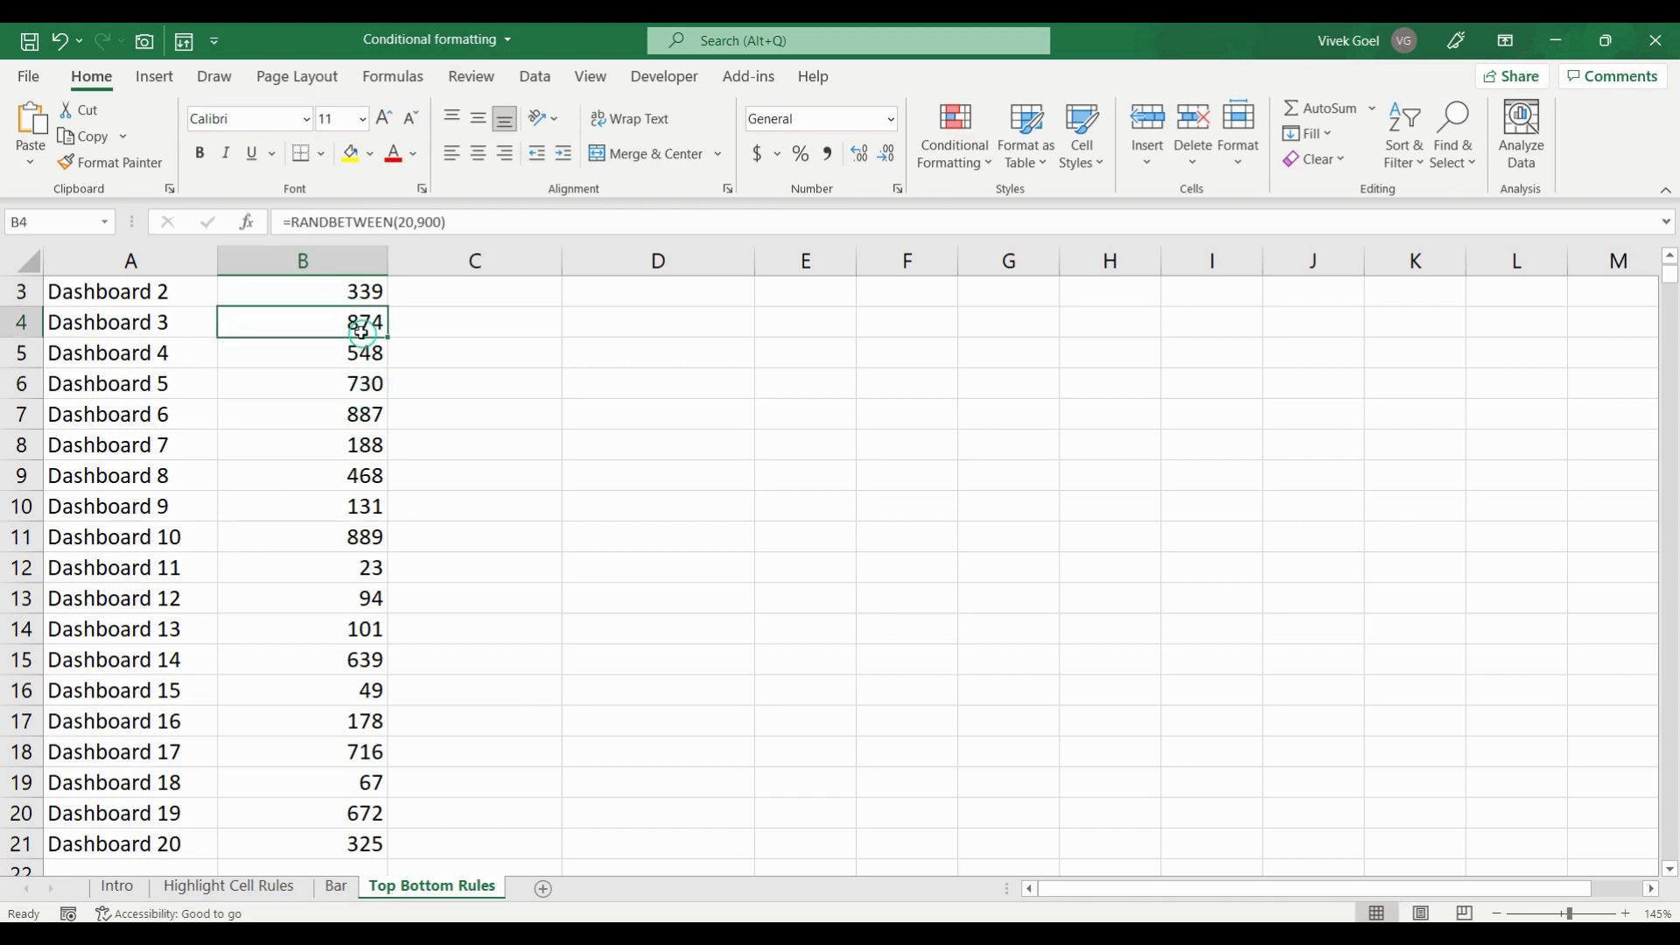
key(ctrl+shift+Up)
click(353, 321)
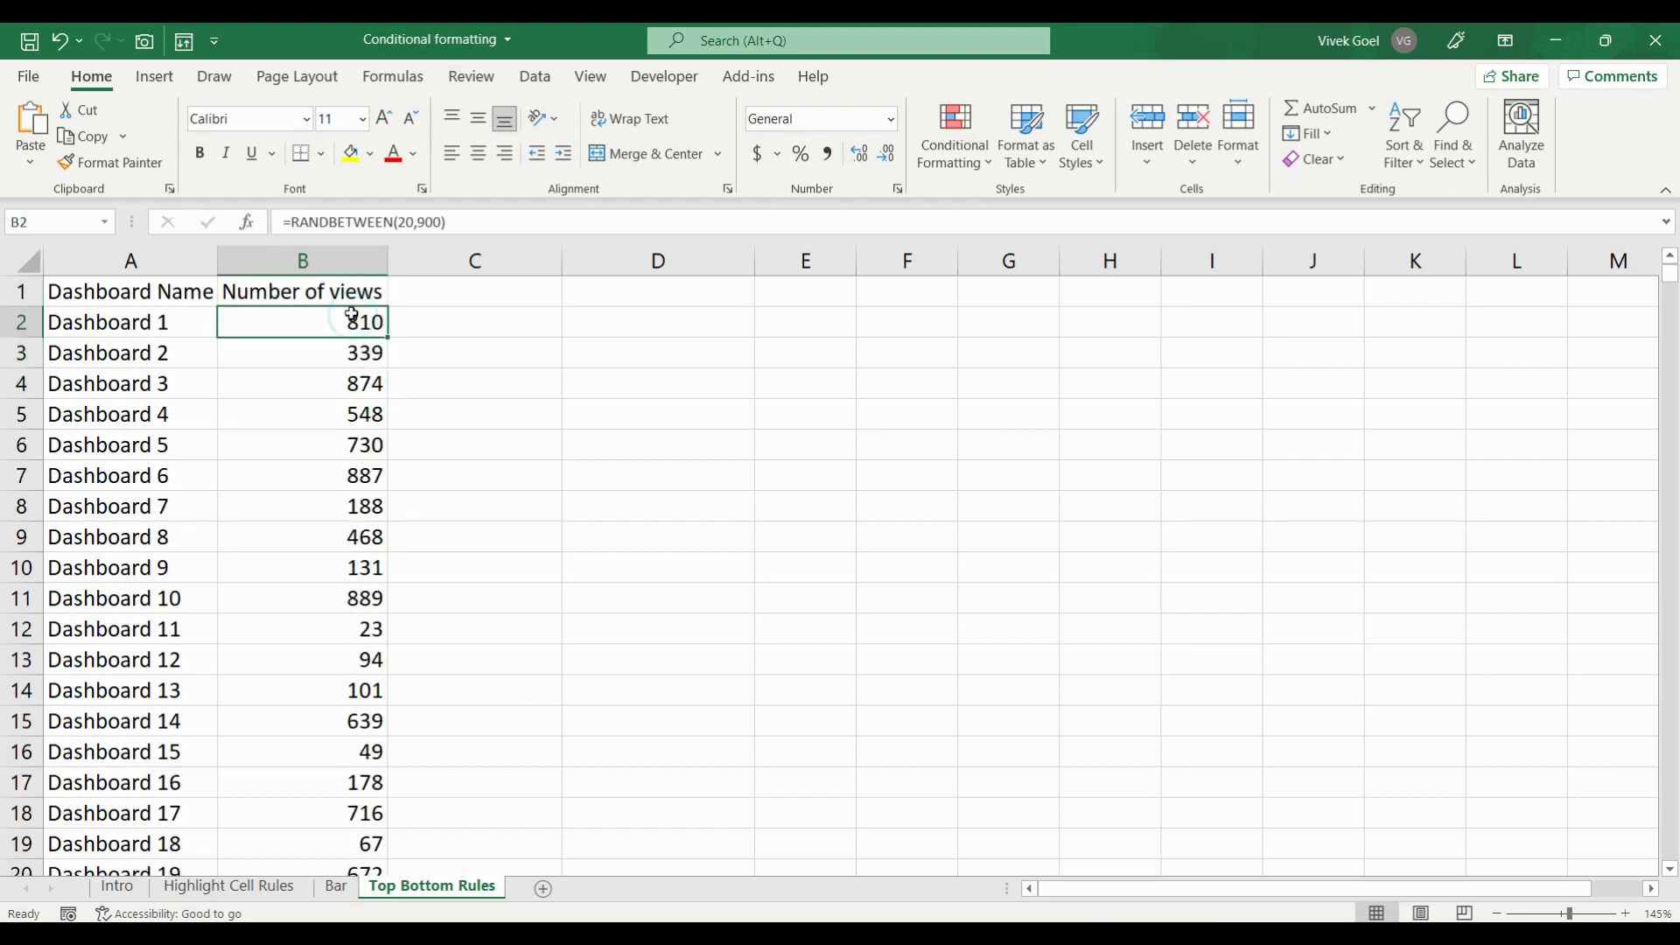
key(ctrl+shift+Down)
- Add a Top 5 Items rule with Green Fill and Dark Green Text to the view counts
click(968, 161)
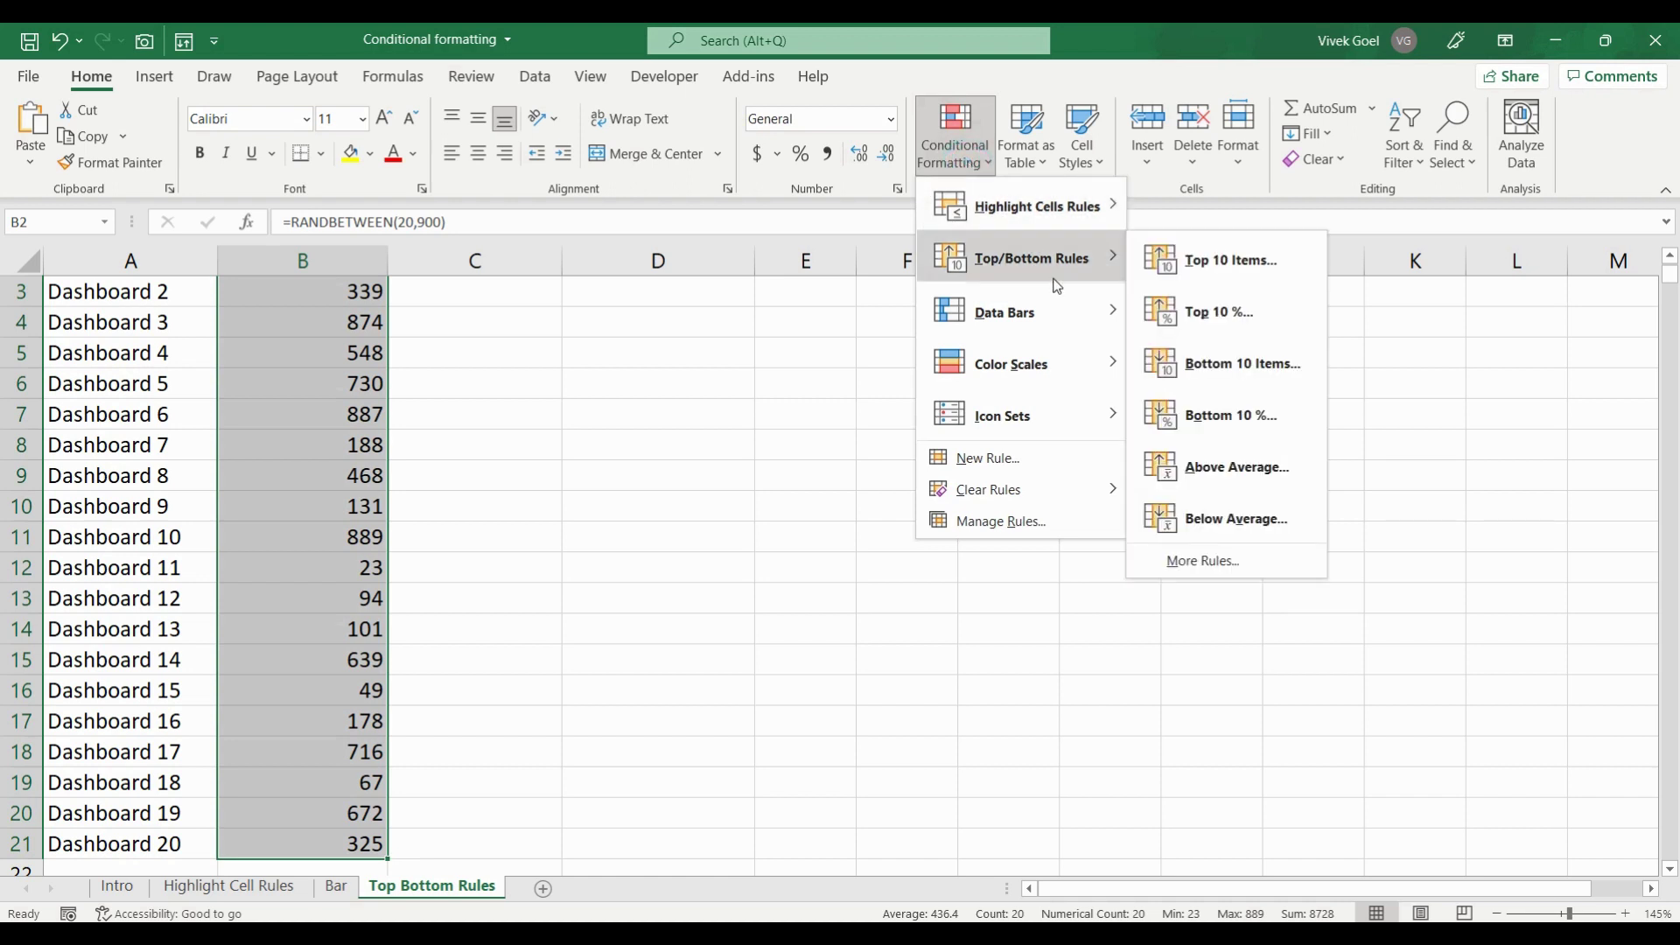
click(1180, 271)
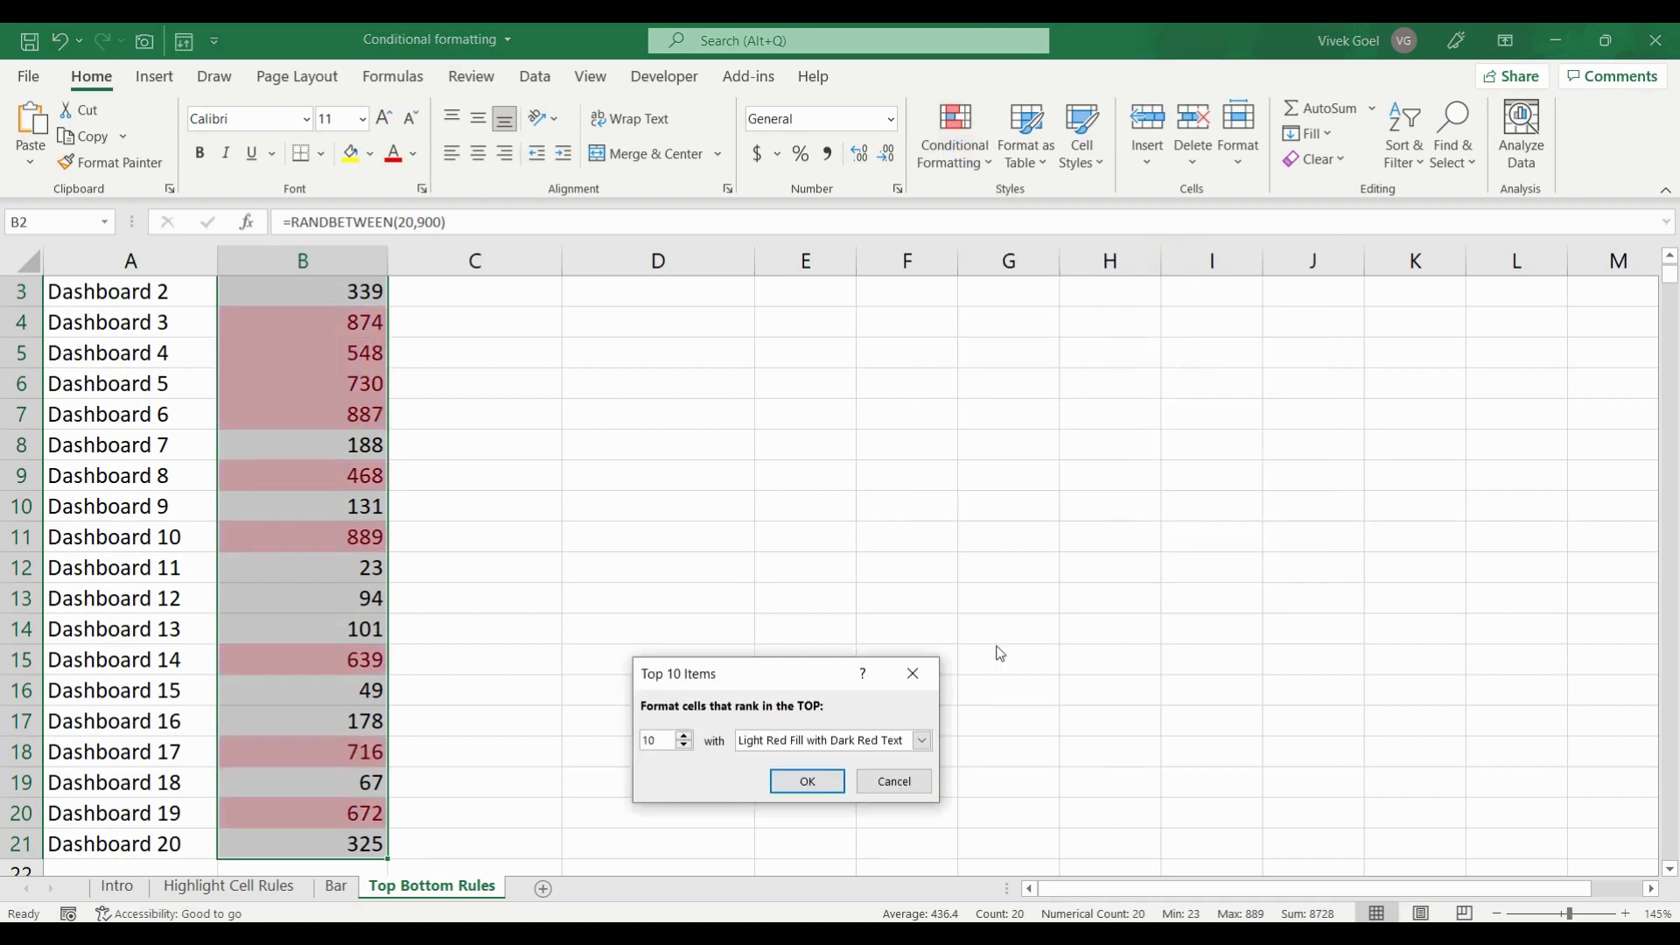
click(922, 740)
click(843, 788)
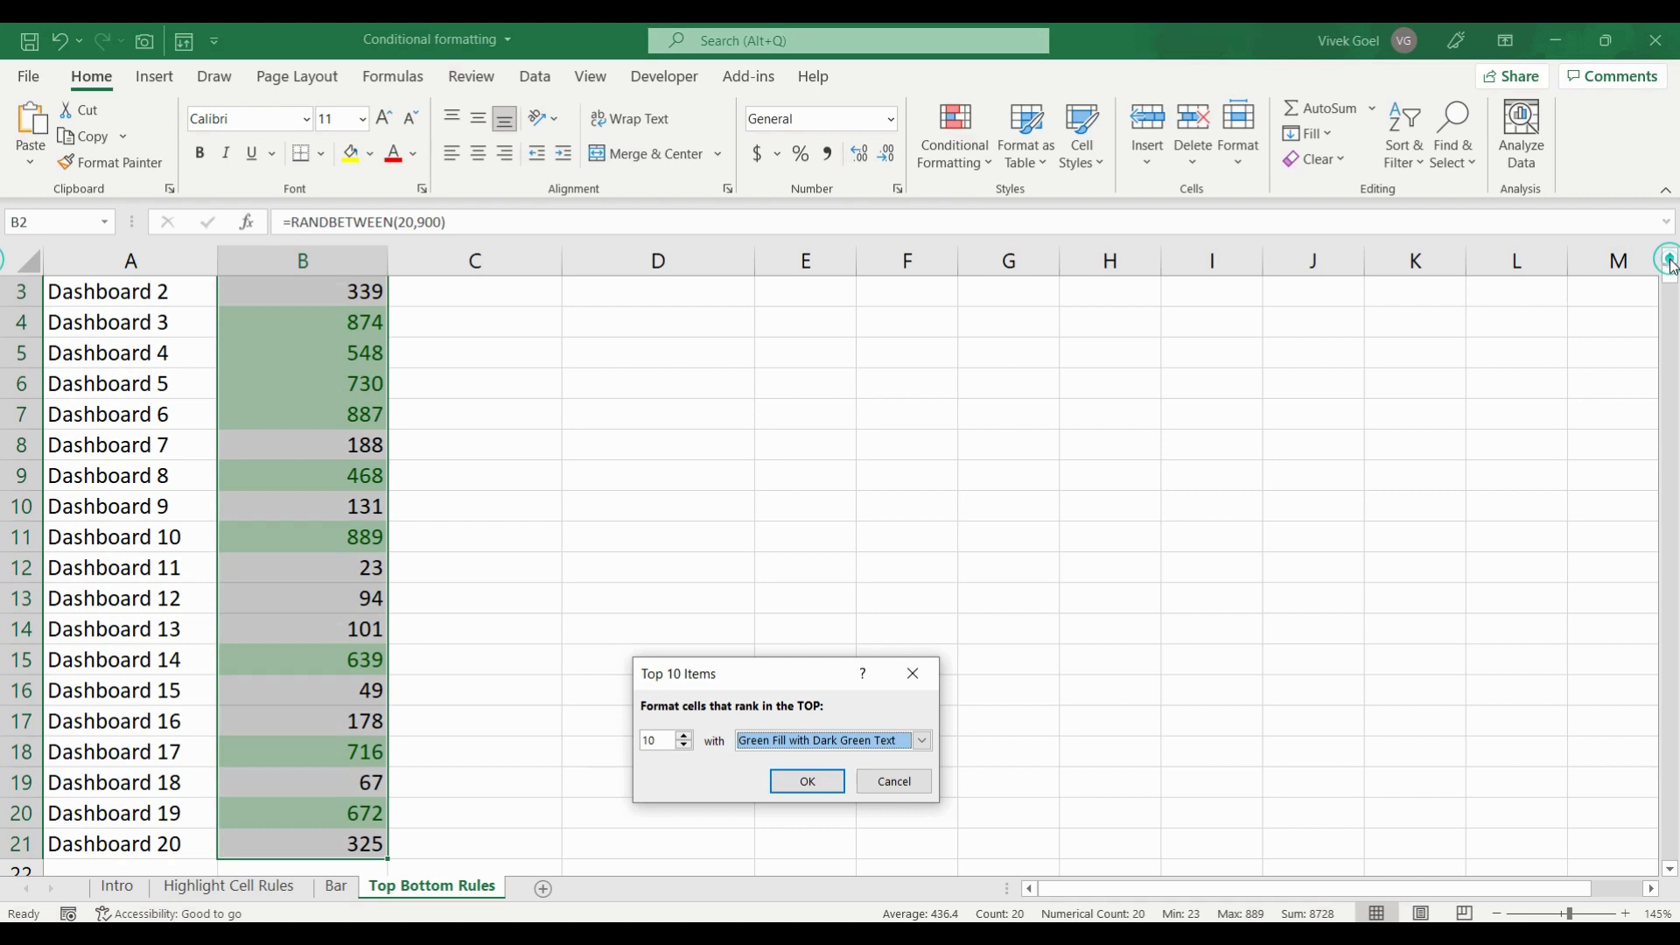
double_click(667, 739)
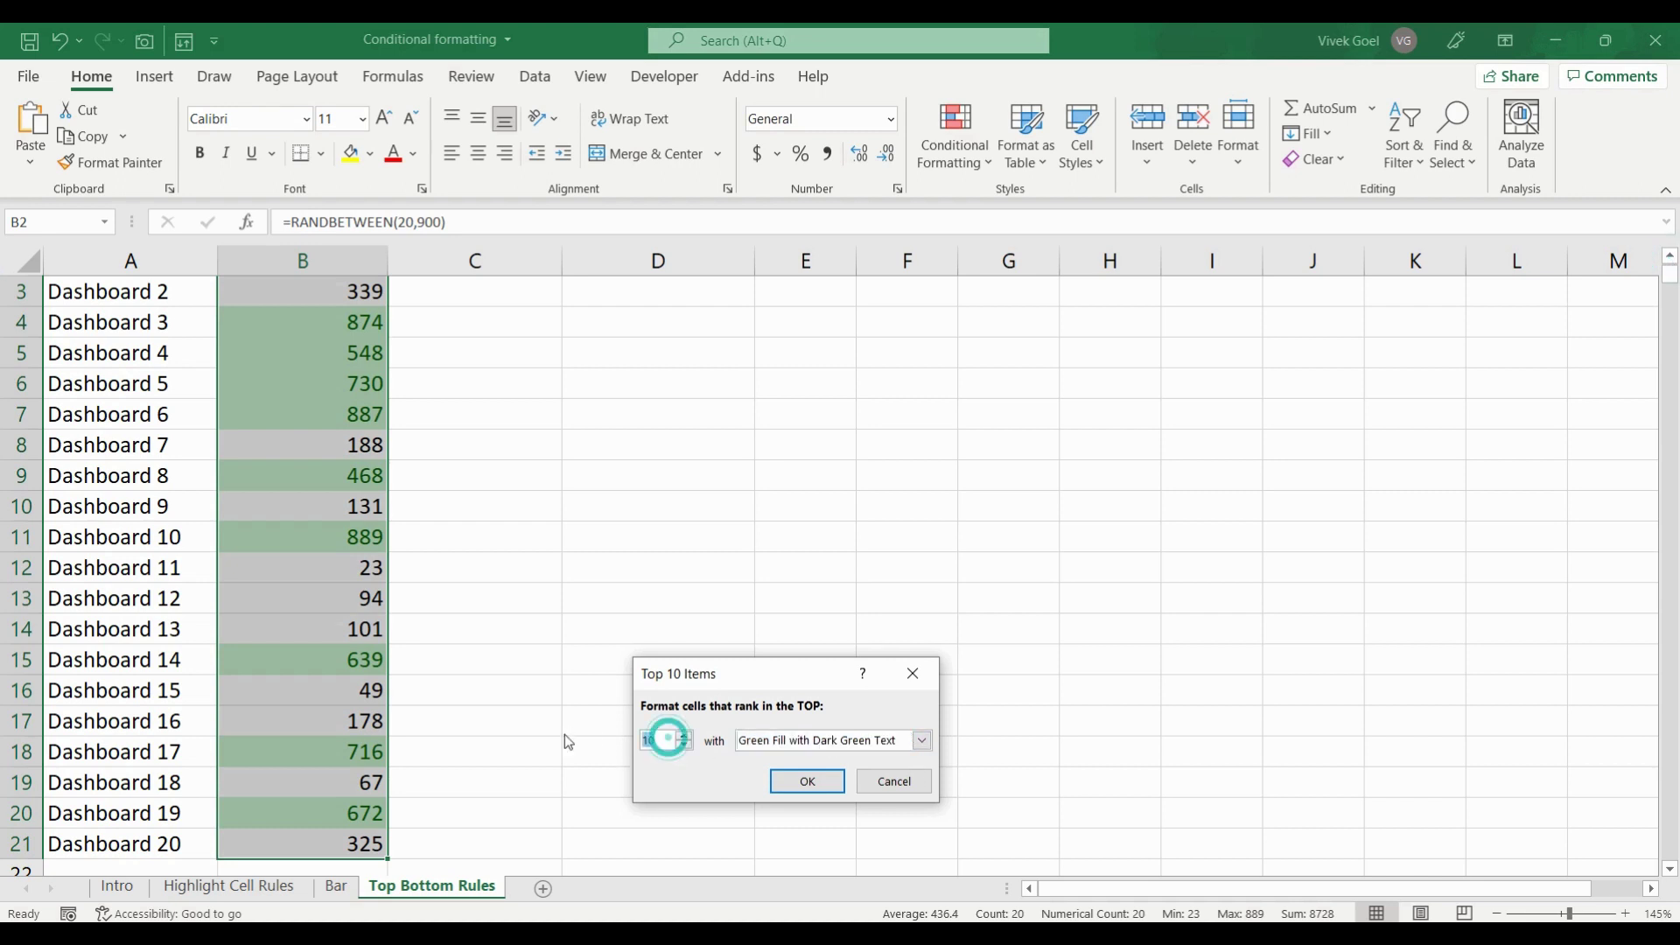
text(5)
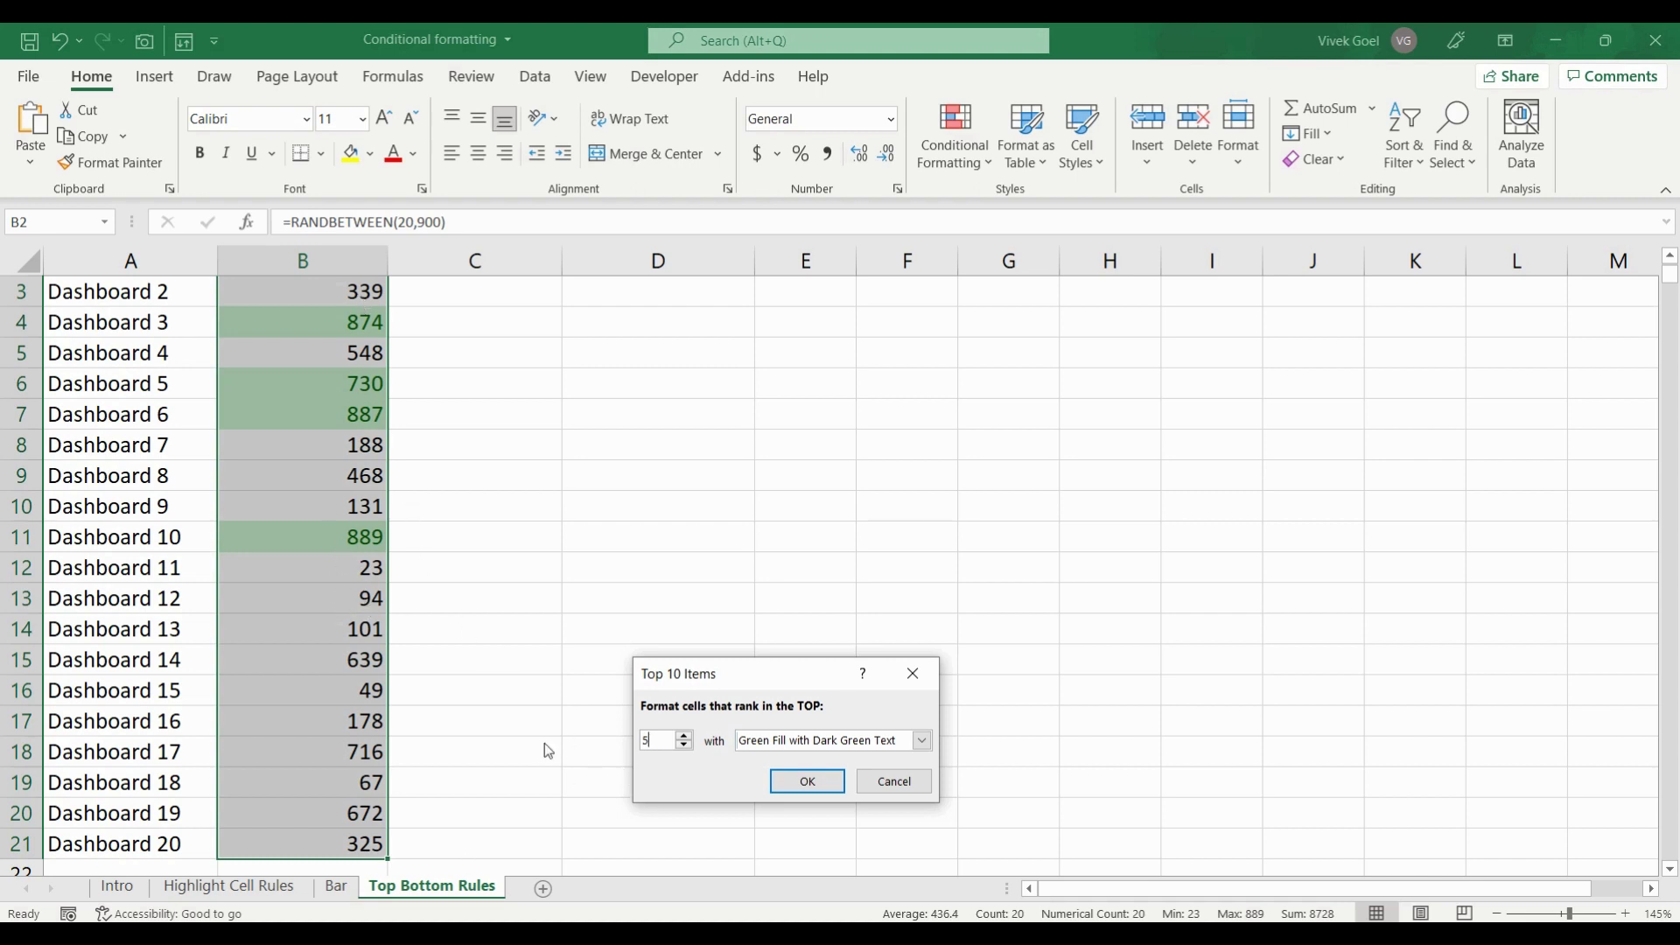
click(794, 782)
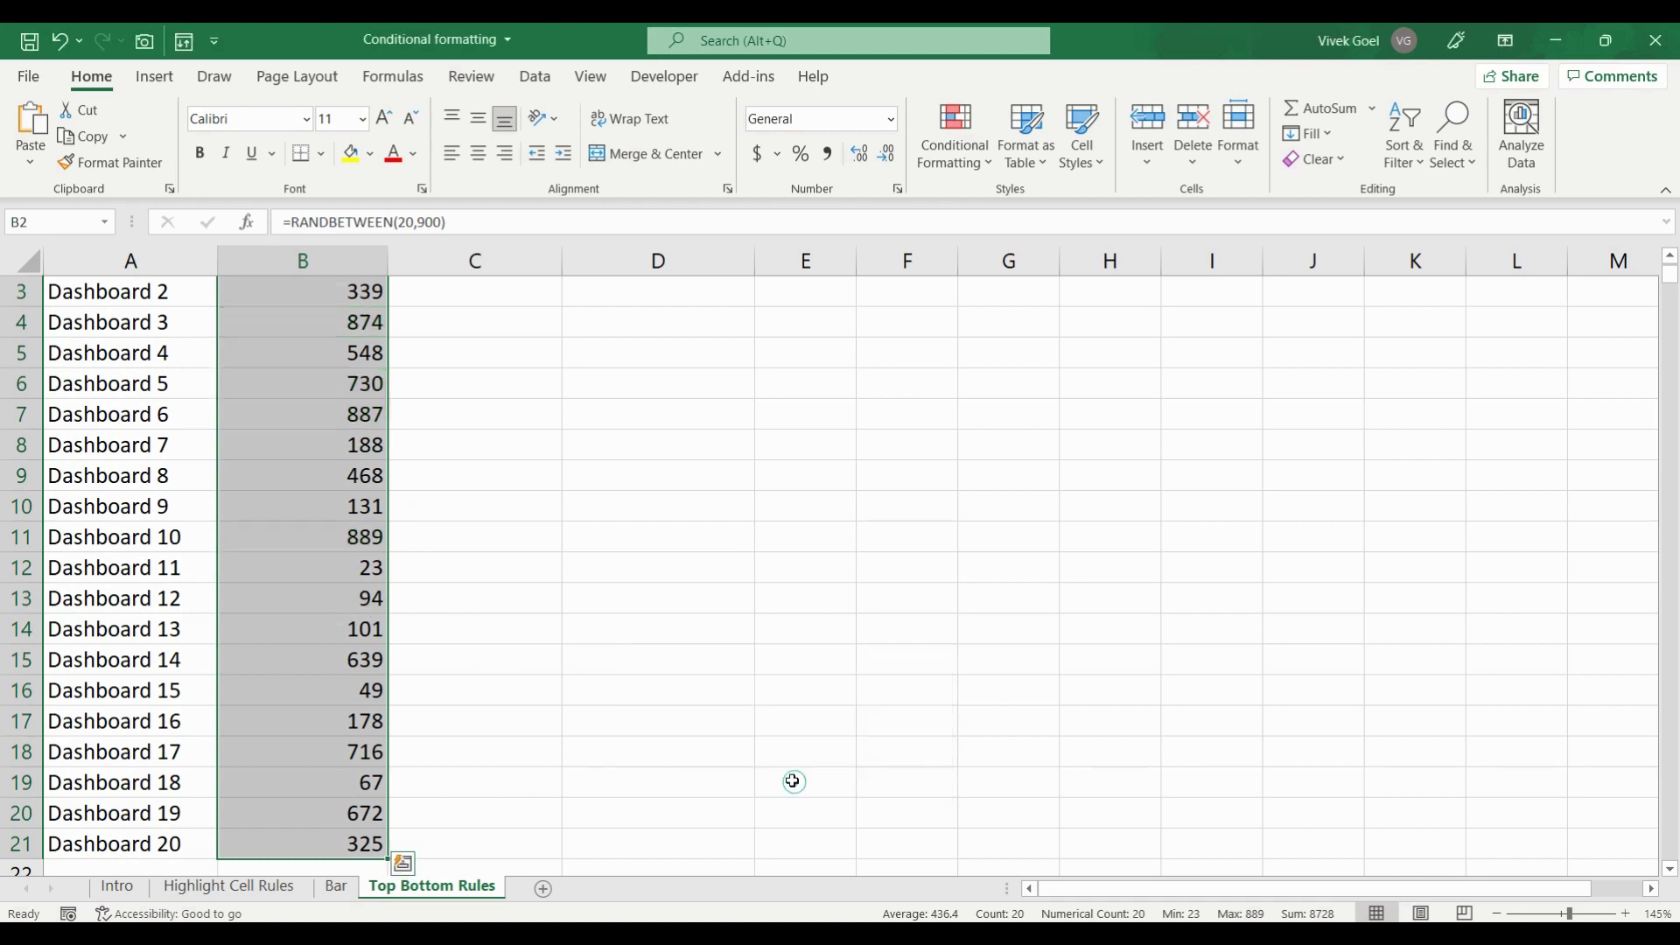
click(368, 602)
key(Up)
key(Up)
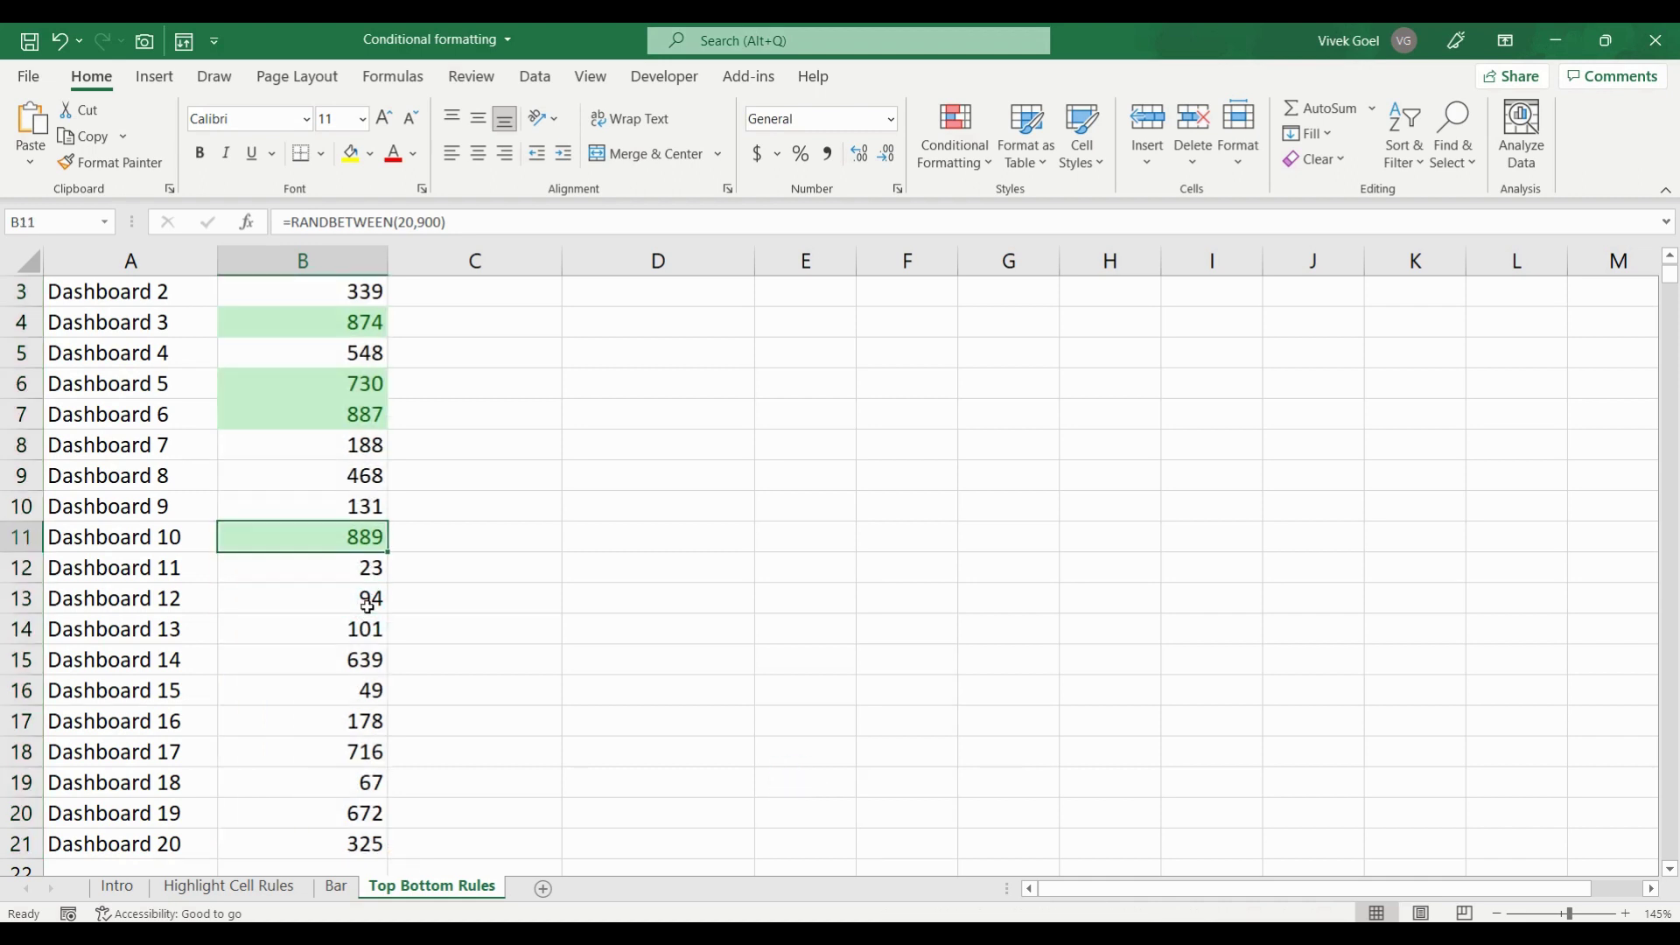
key(Up)
key(Up)
key(Up)
- Select the Sales values C28:C1027 in the employee table
click(954, 138)
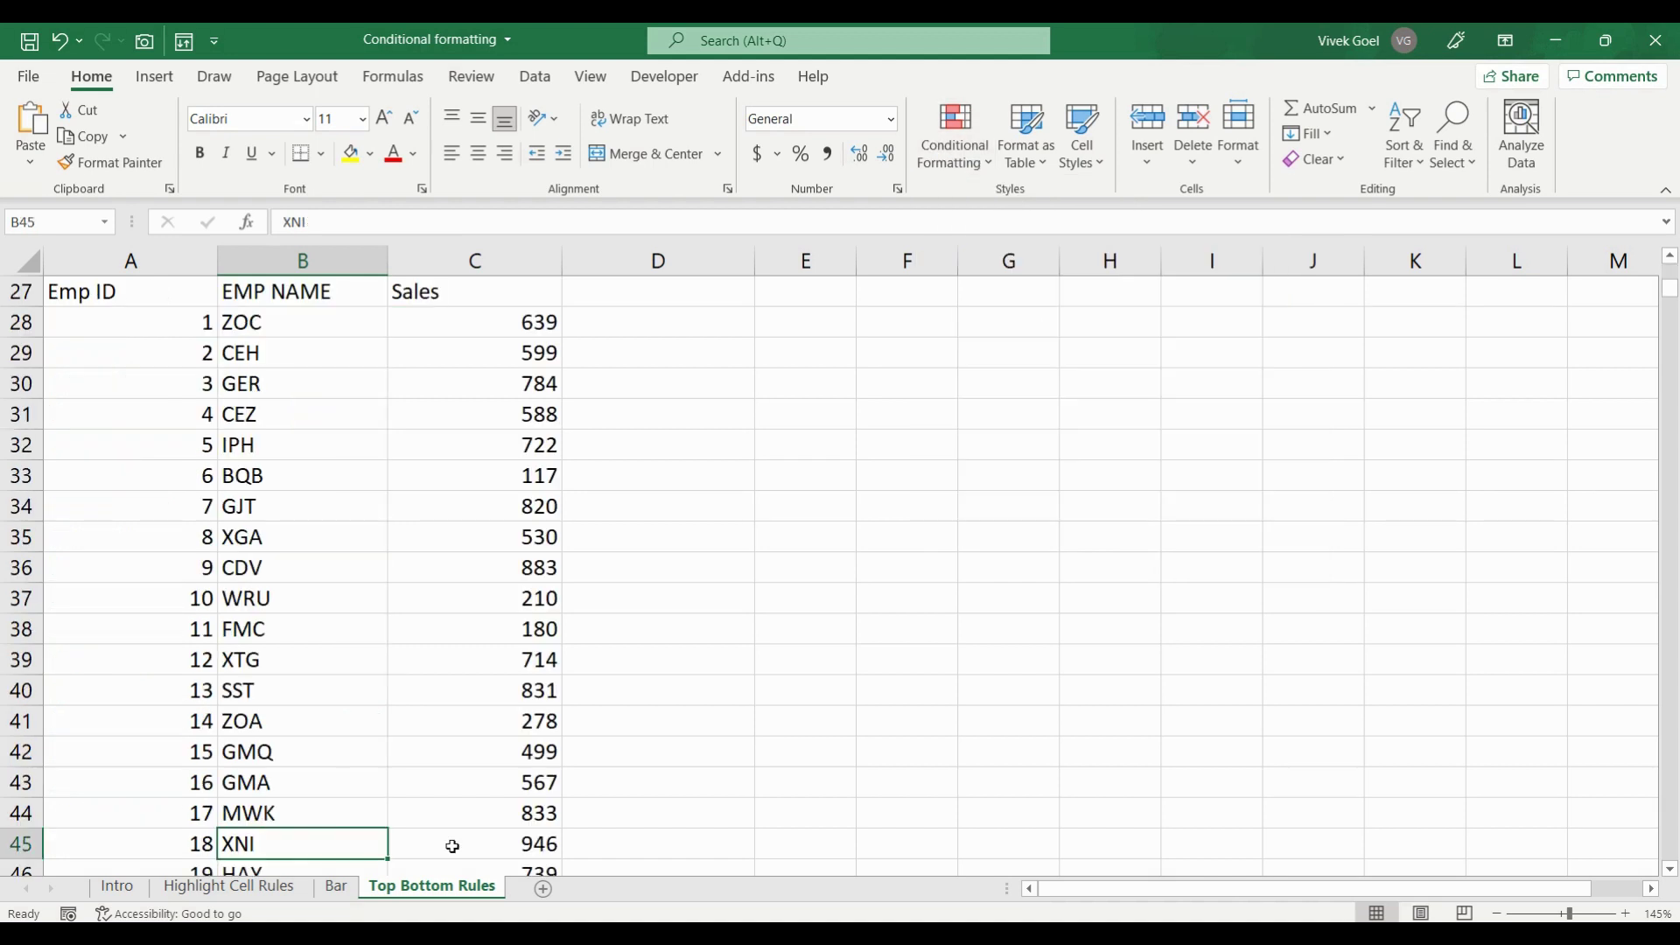
click(345, 525)
key(Up)
key(Up)
key(Right)
key(Up)
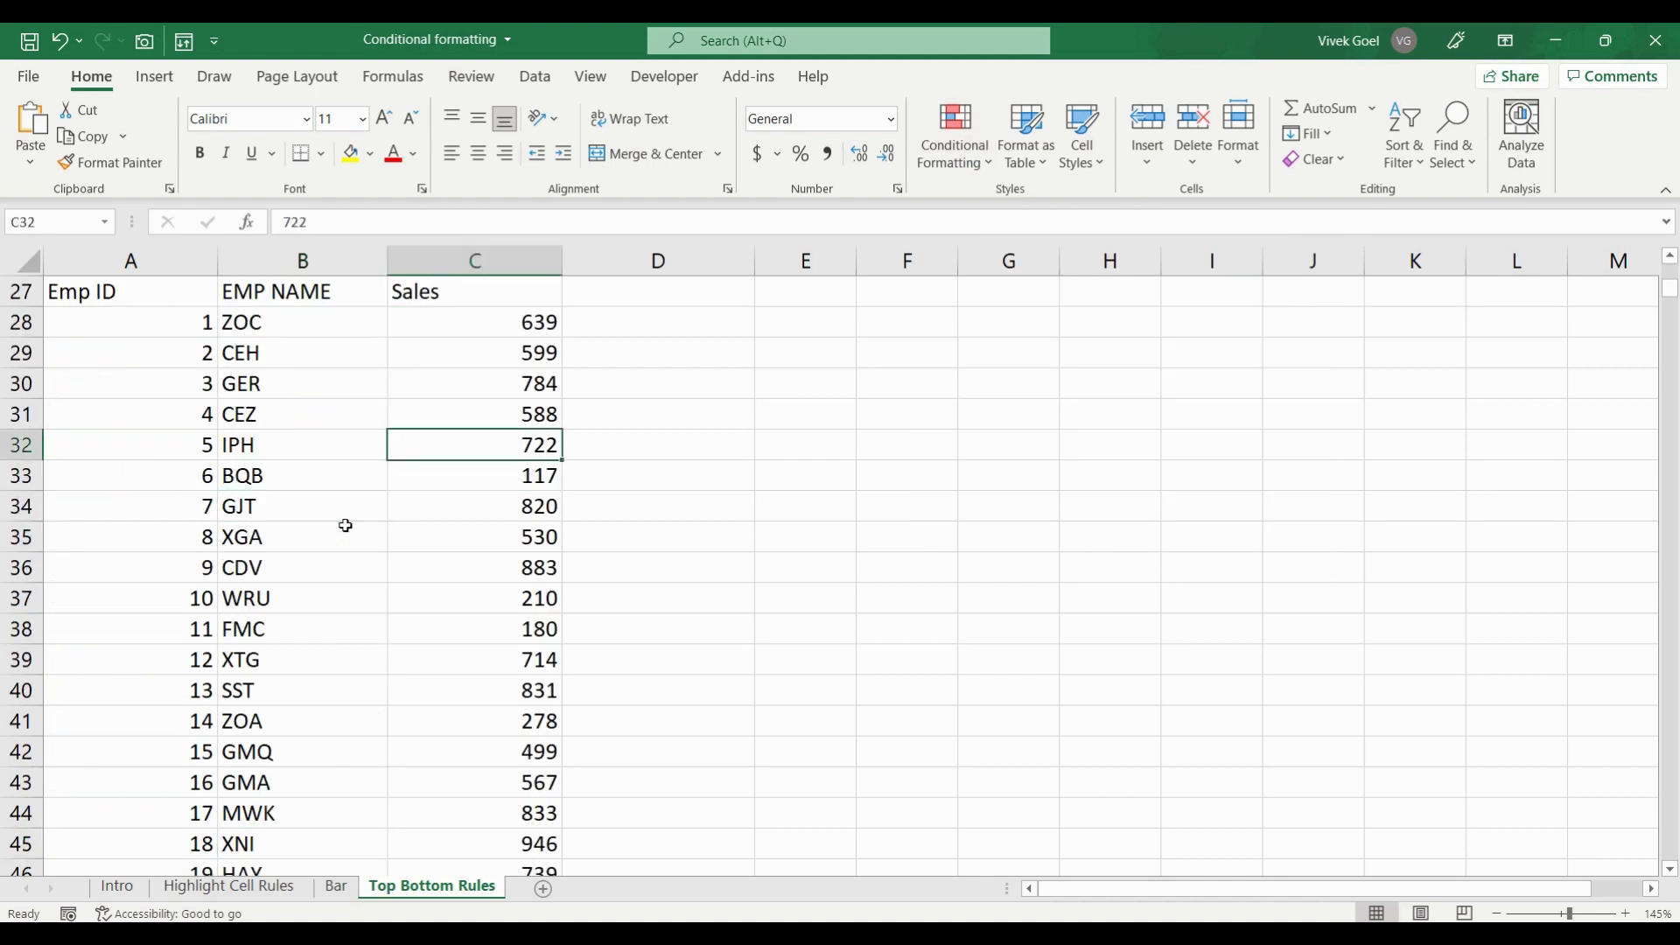
key(Up)
key(Up)
key(Up)
key(Up)
key(Up)
key(ctrl+shift+Down)
key(ctrl+shift+Up)
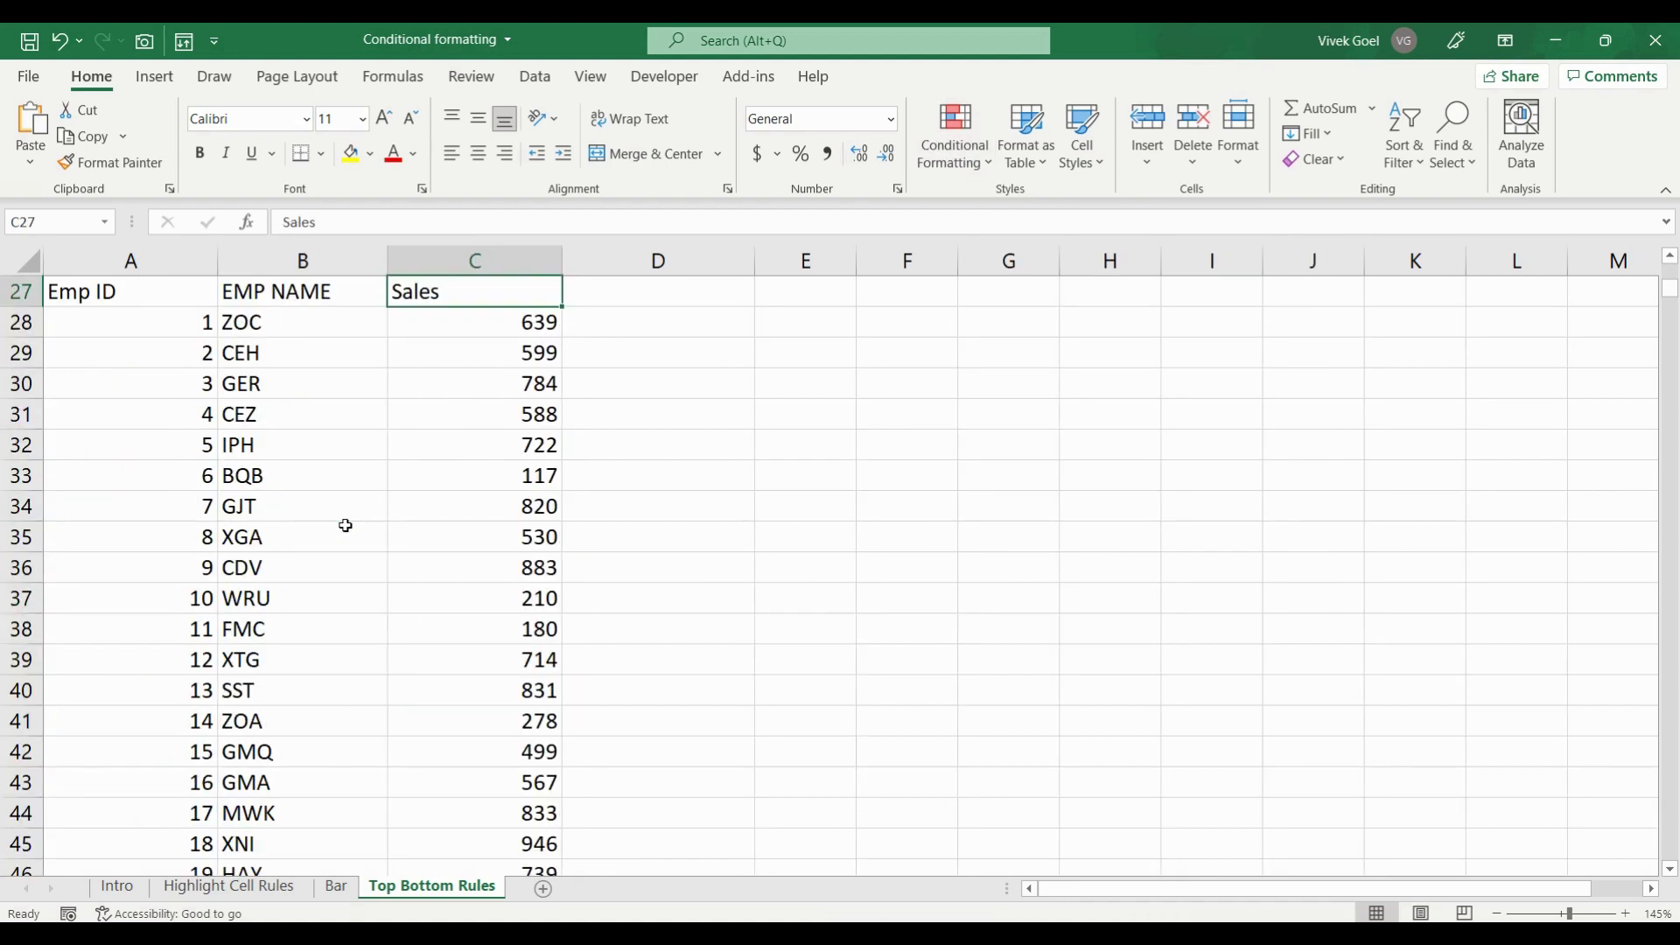
key(Down)
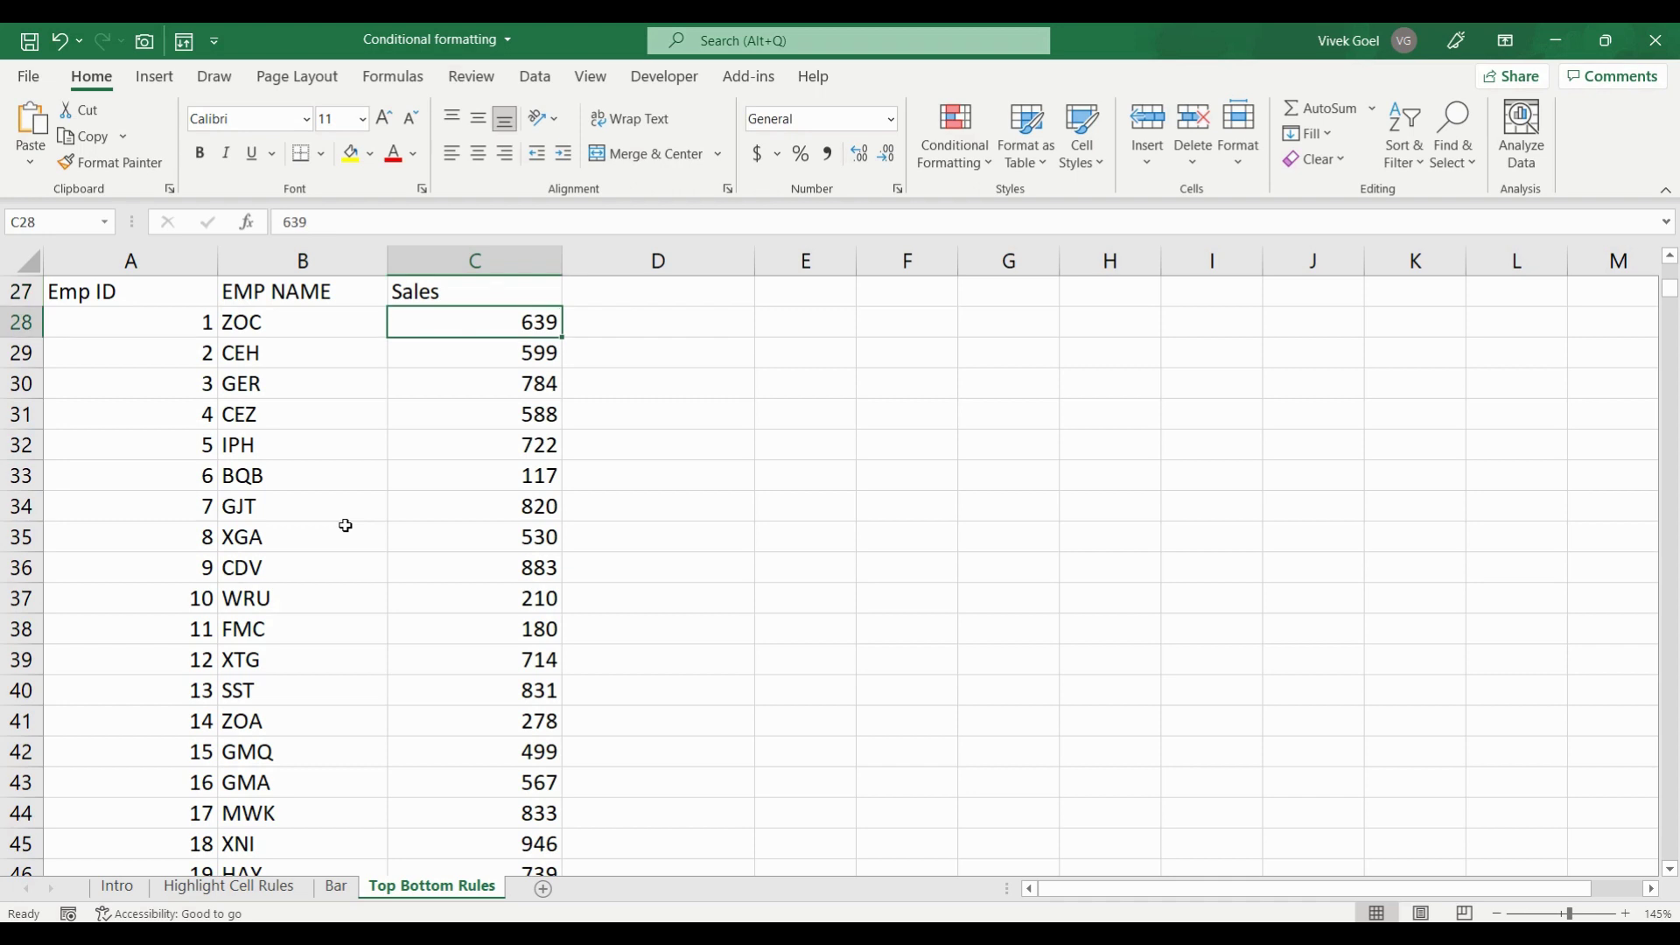
key(ctrl+shift+Down)
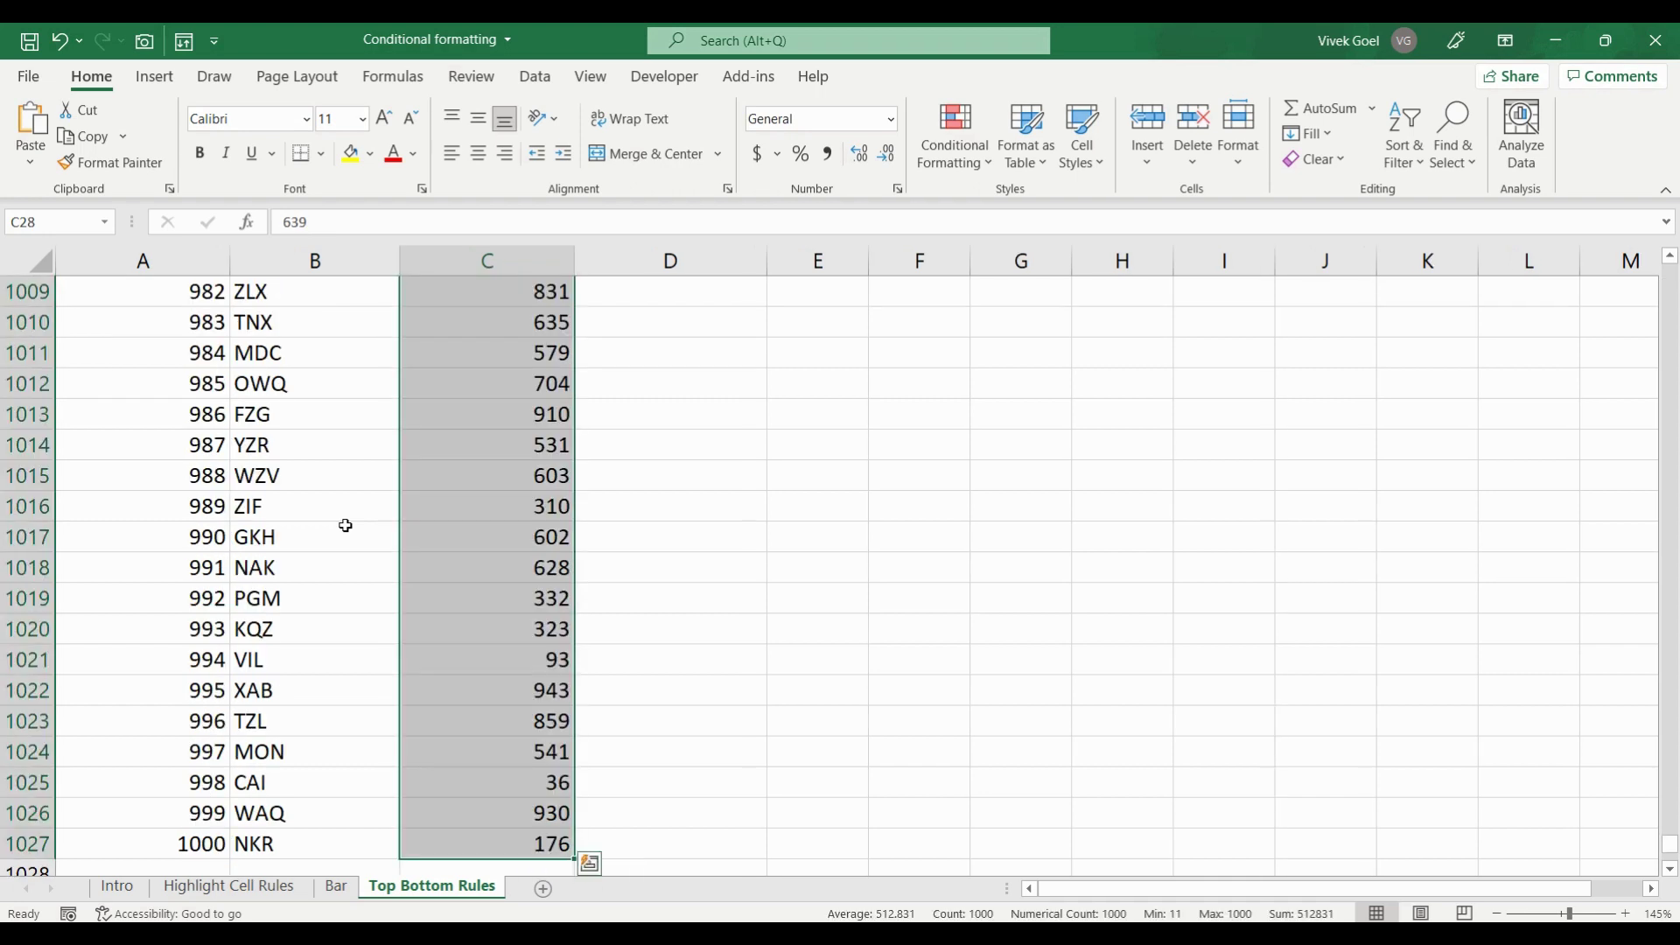
- Add a Top 20% rule with Green Fill and Dark Green Text to the Sales values
click(954, 159)
mouse_move(1031, 257)
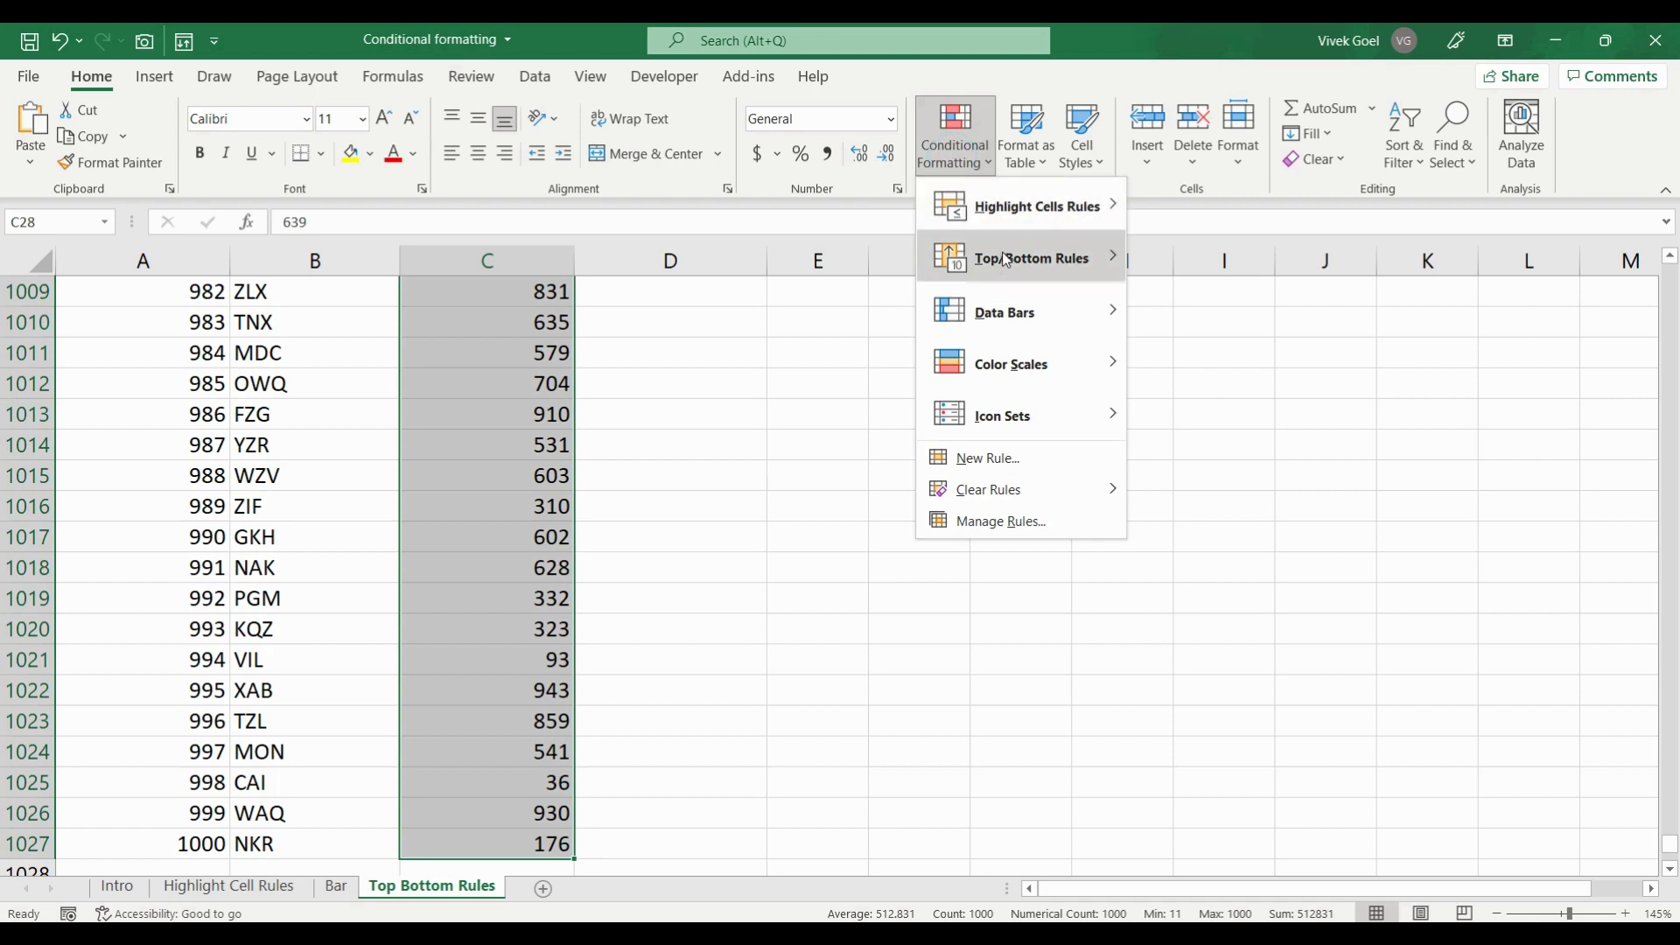
click(1218, 312)
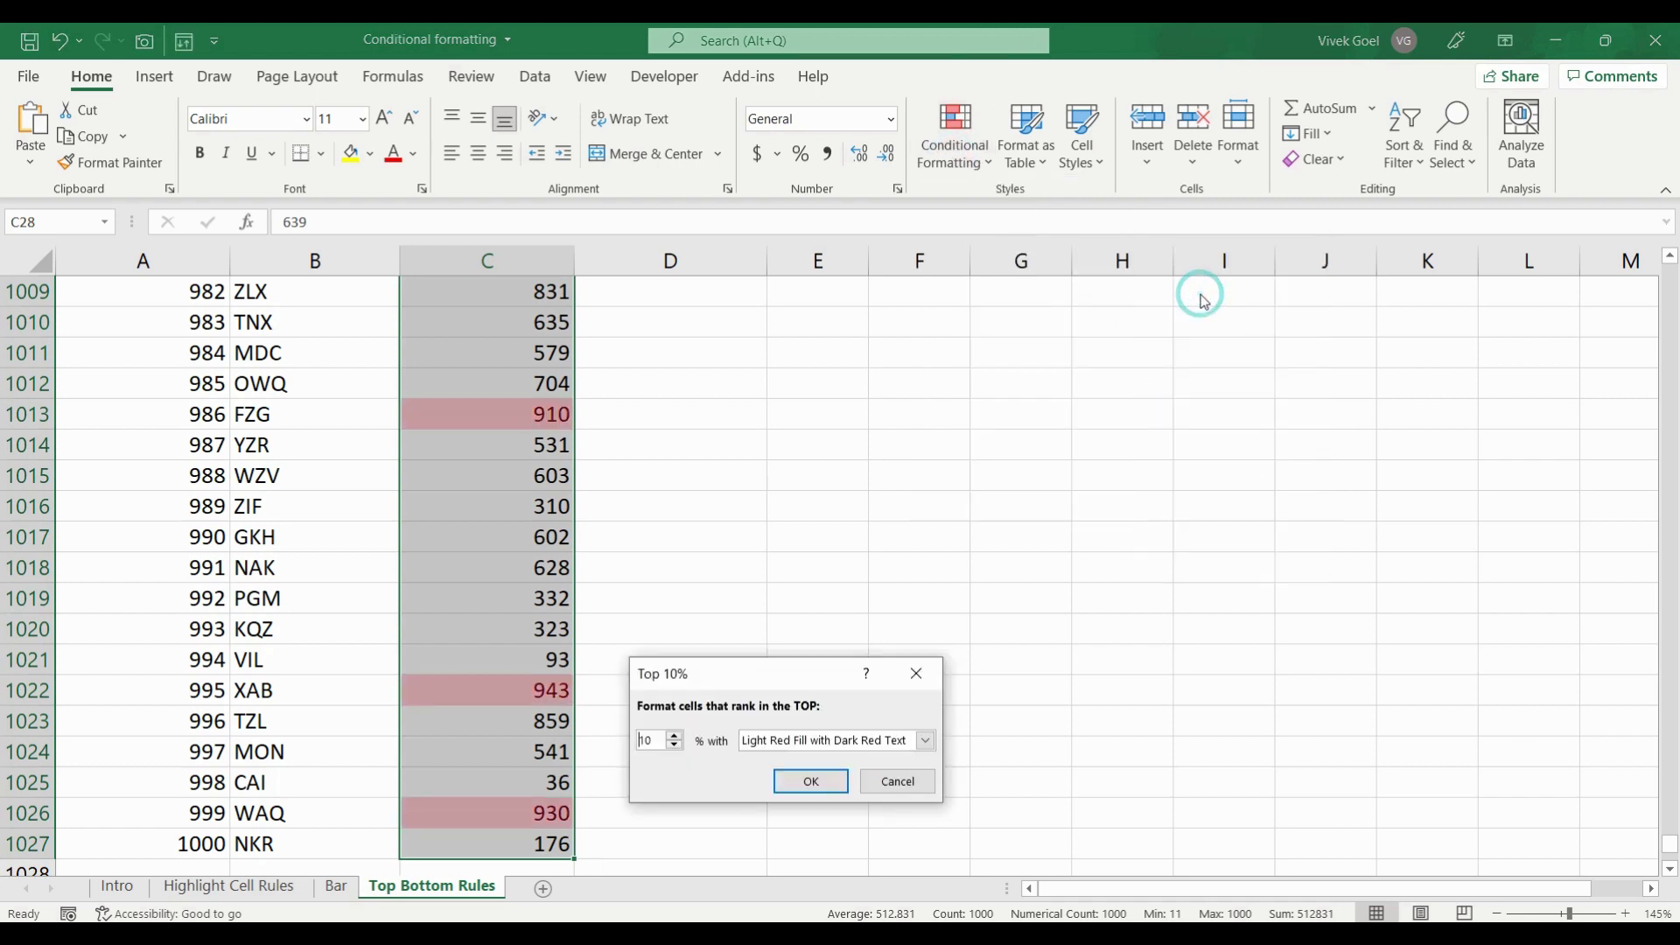
text(20)
key(Tab)
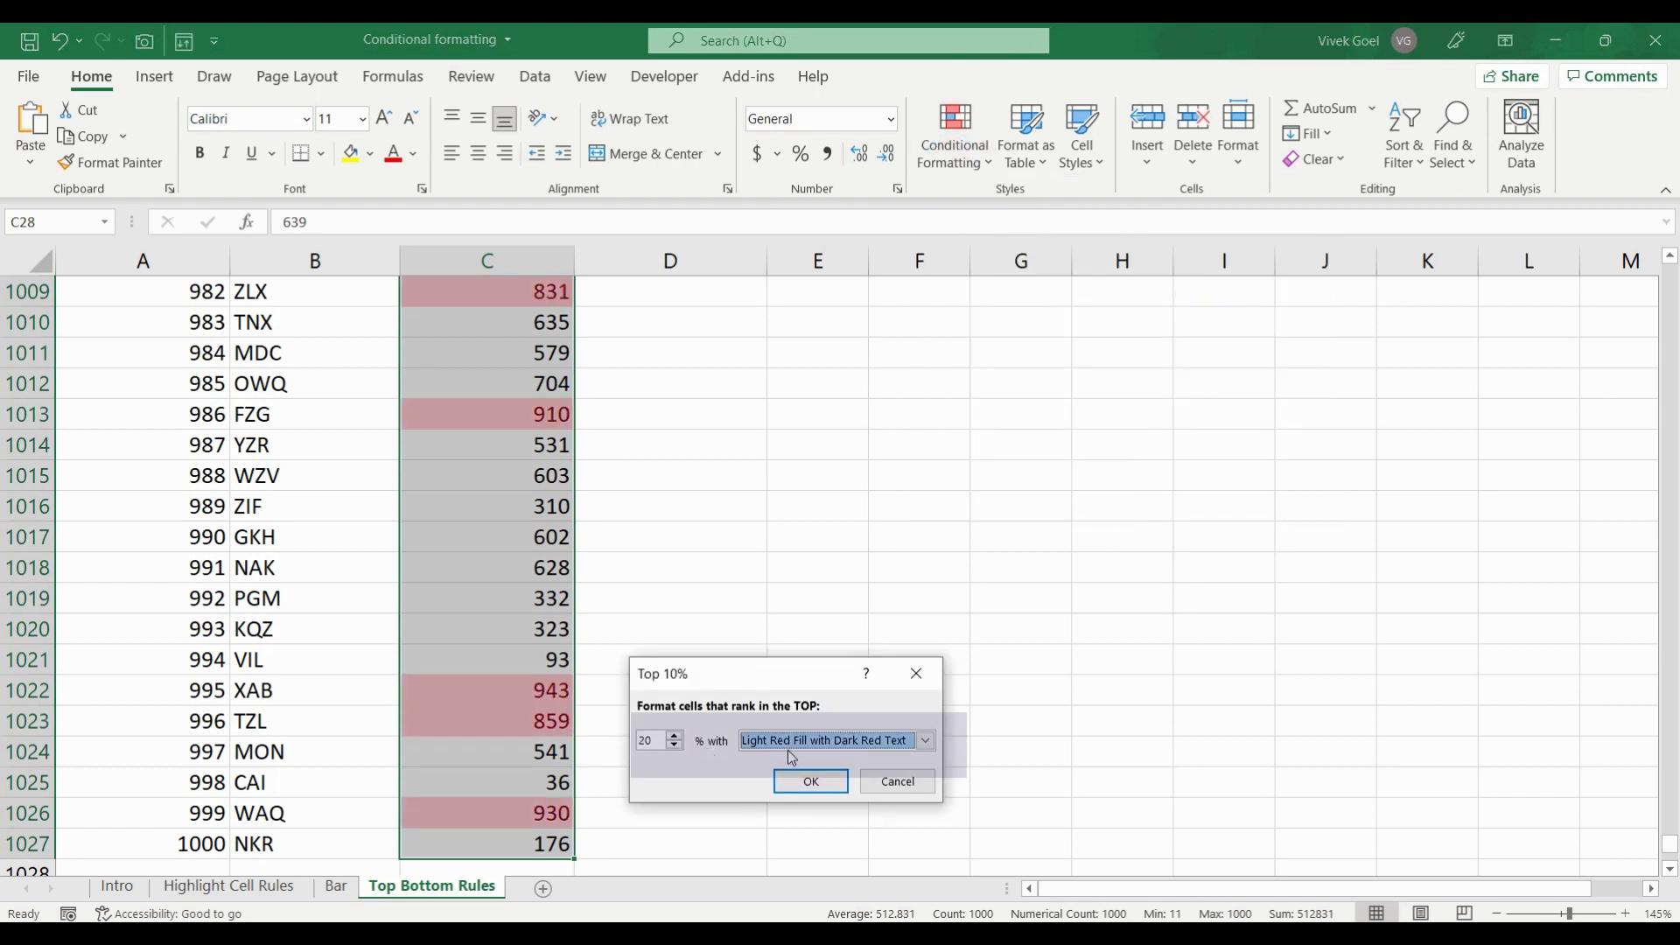
click(814, 743)
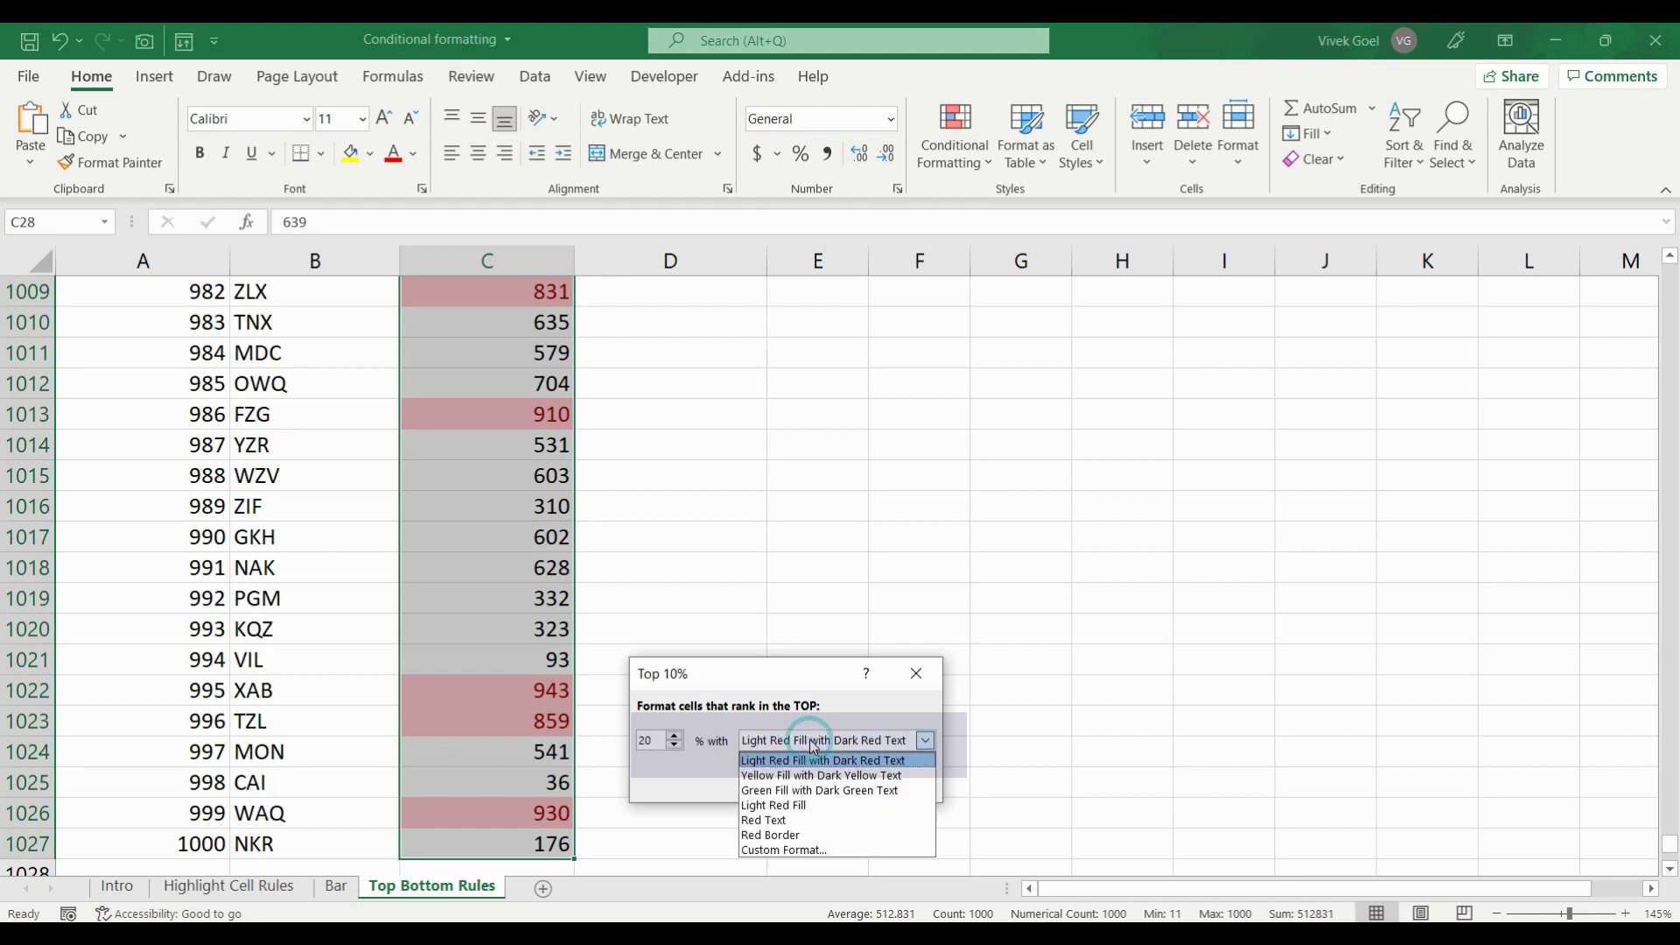
click(797, 791)
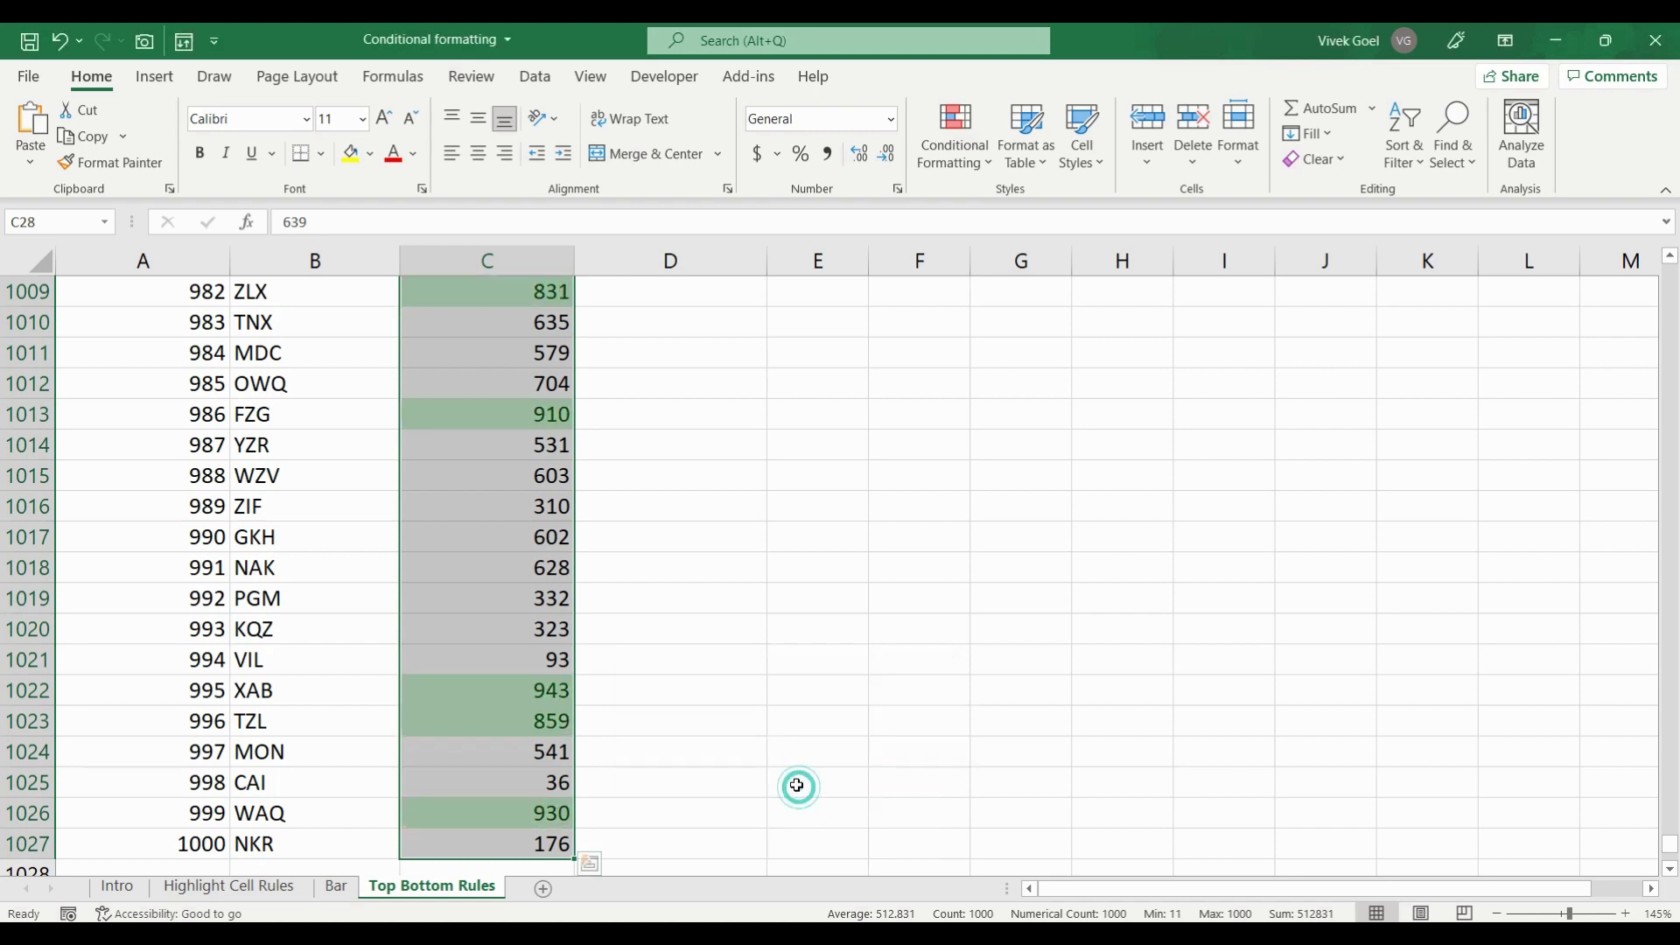
click(507, 644)
key(ctrl+shift+Up)
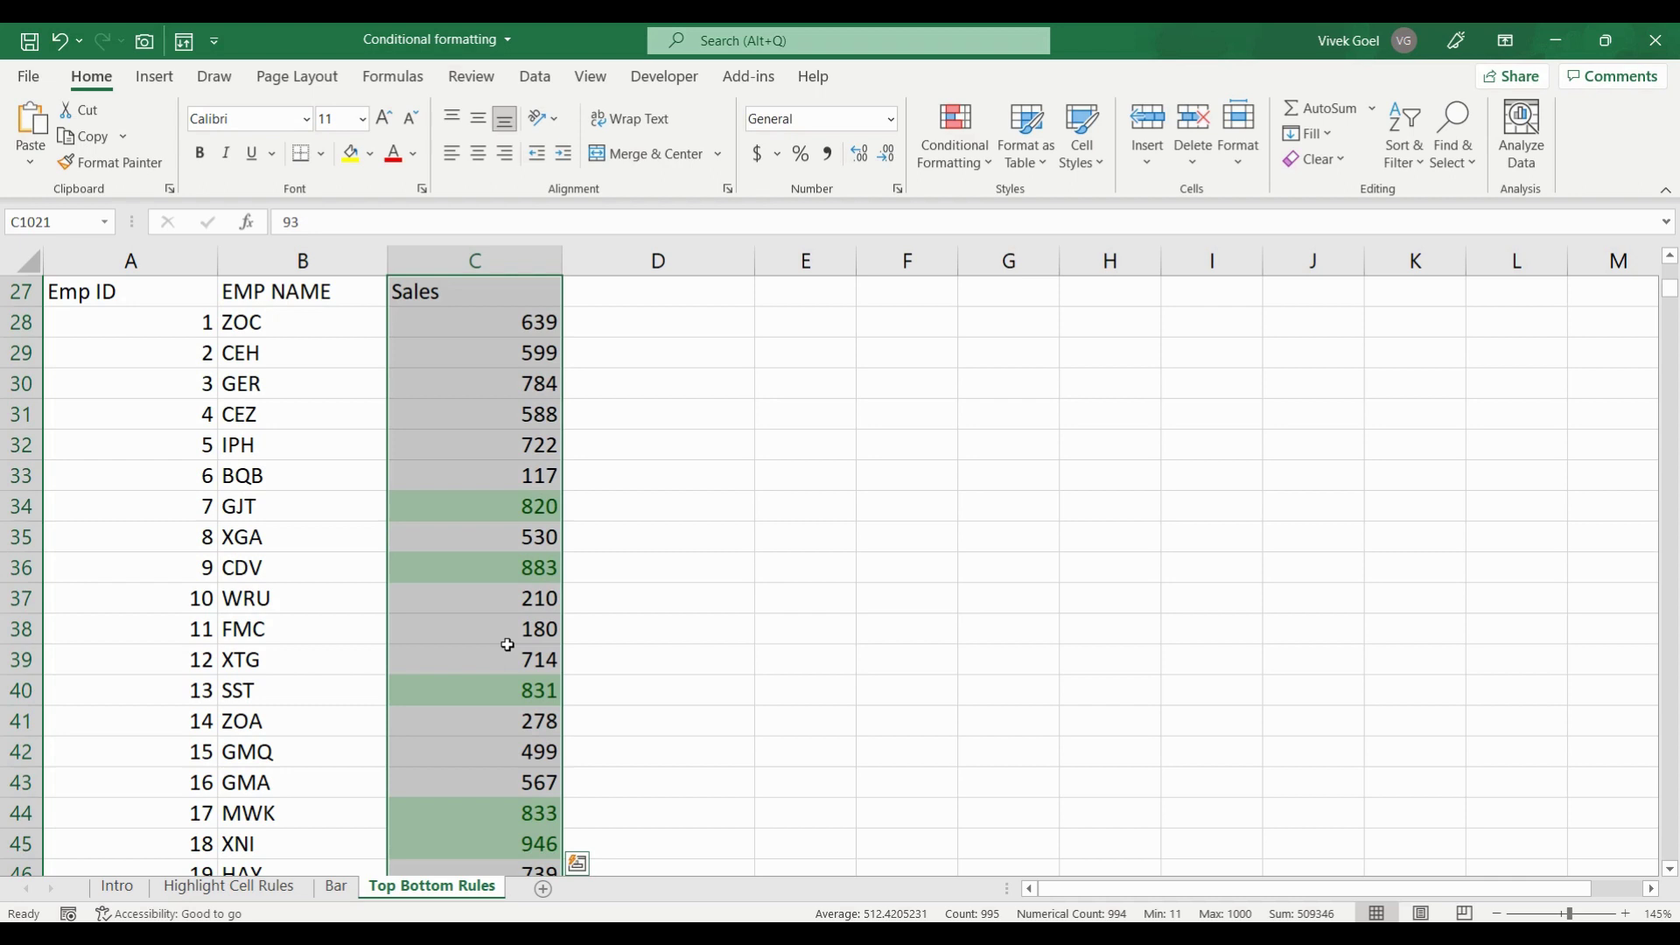
- Add filter arrows to the Emp ID, EMP NAME and Sales headers with Ctrl+Shift+L
click(507, 517)
key(Down)
key(Down)
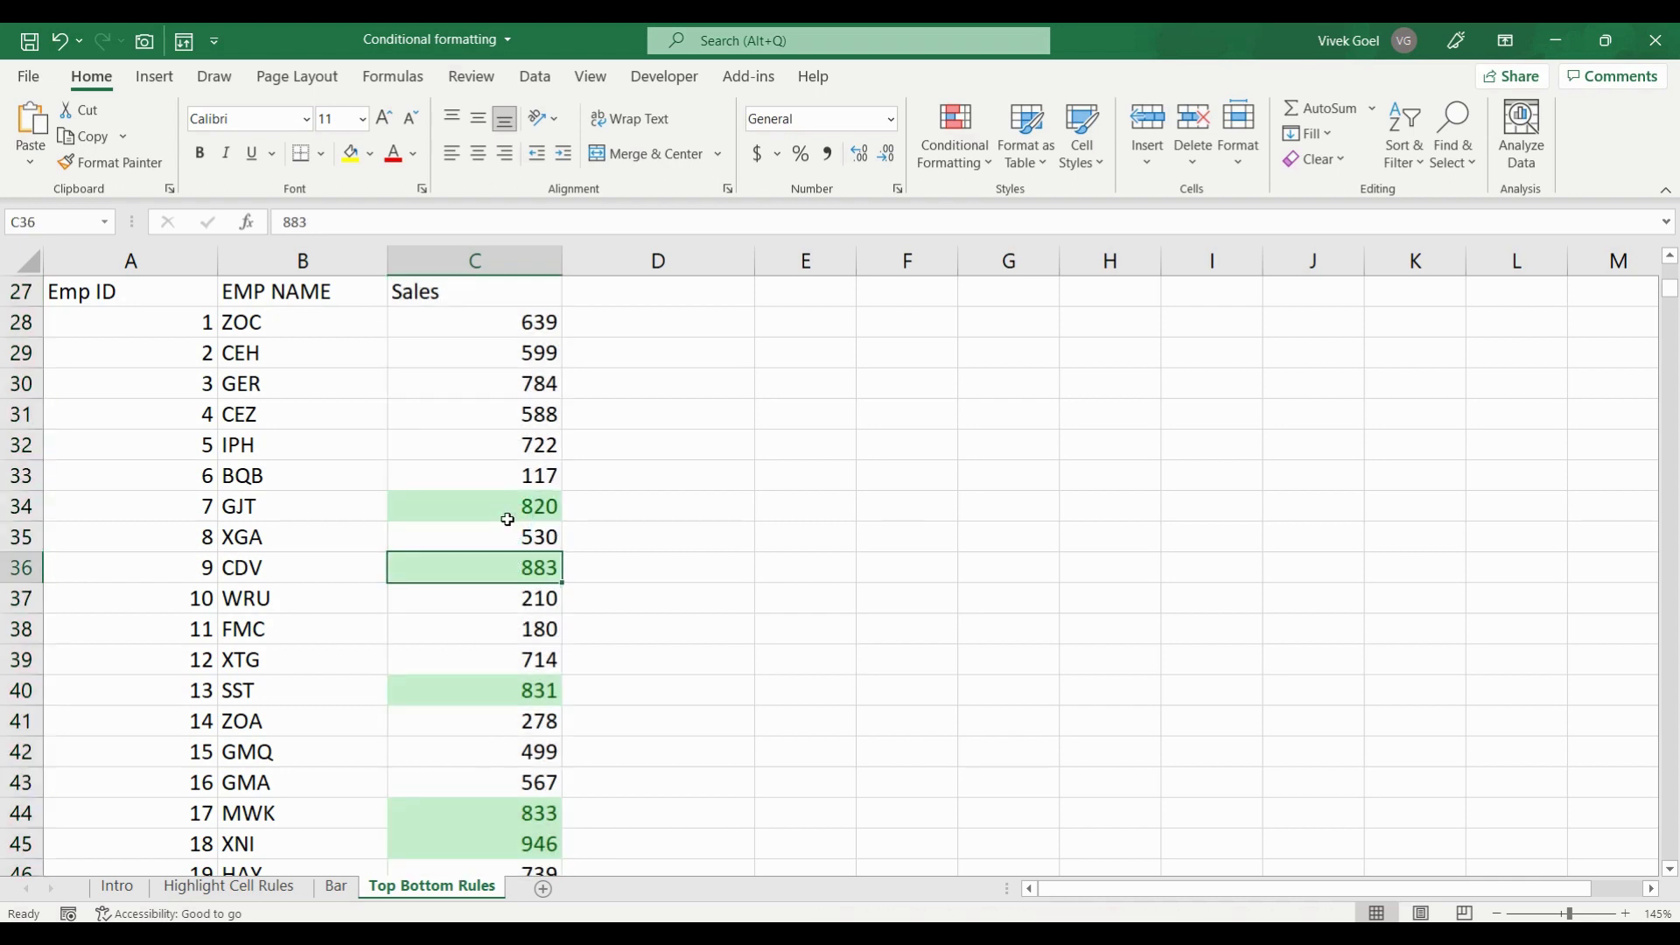
key(Up)
key(Up)
key(Up)
key(Up)
key(Up)
key(Left)
key(Left)
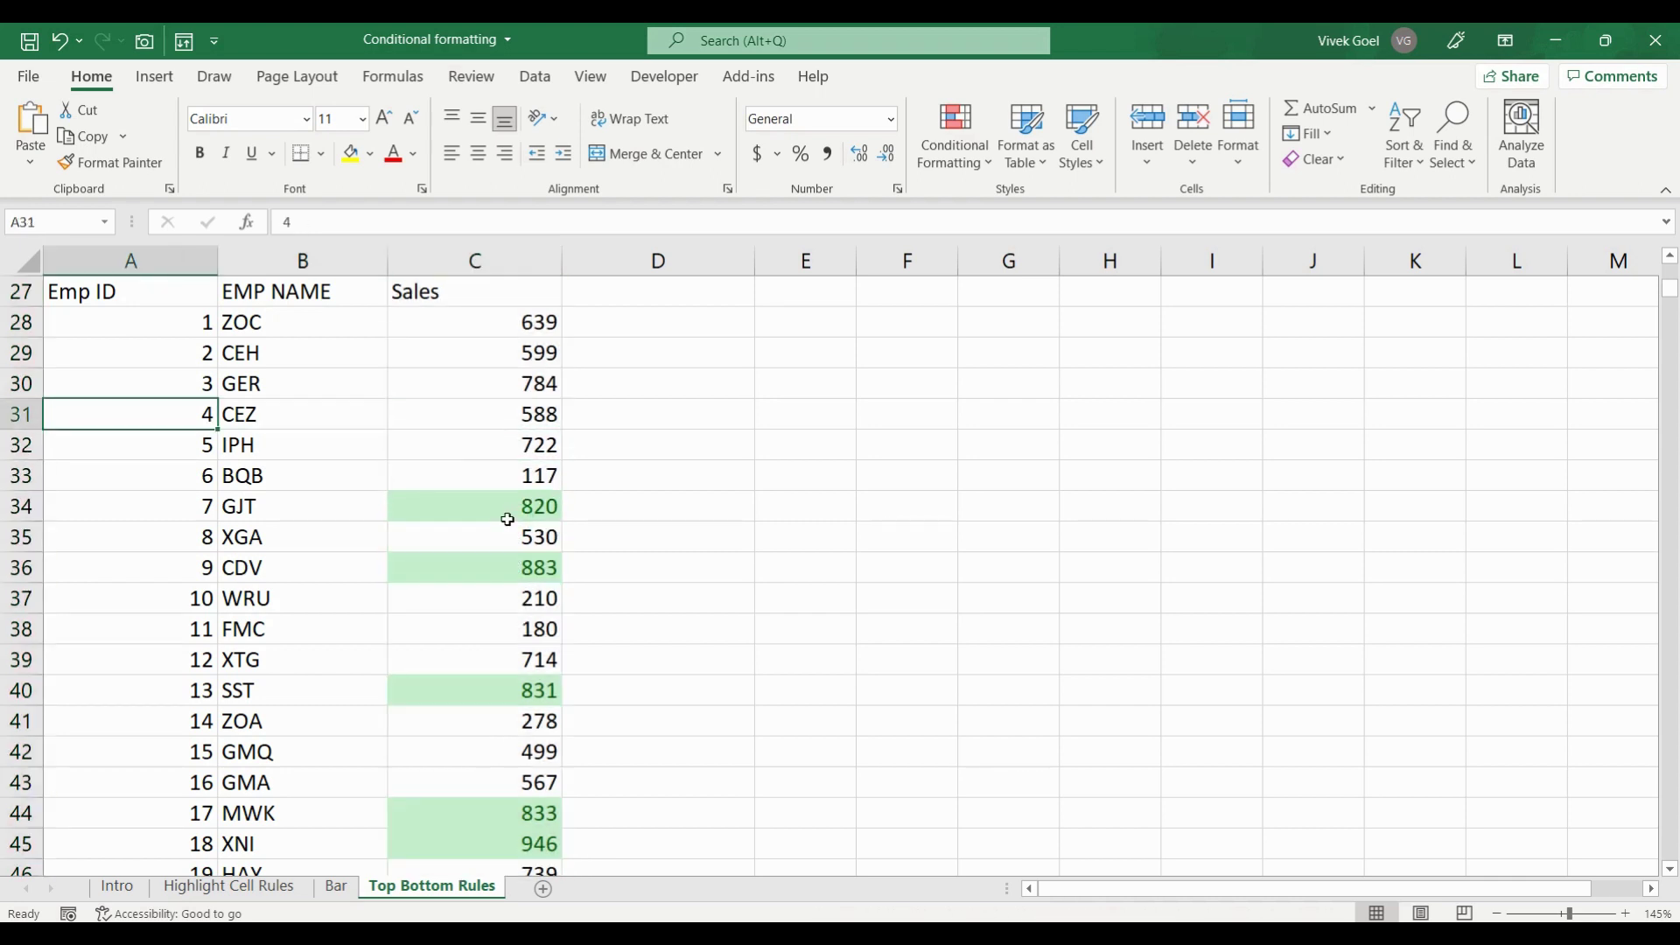
key(Up)
key(Up)
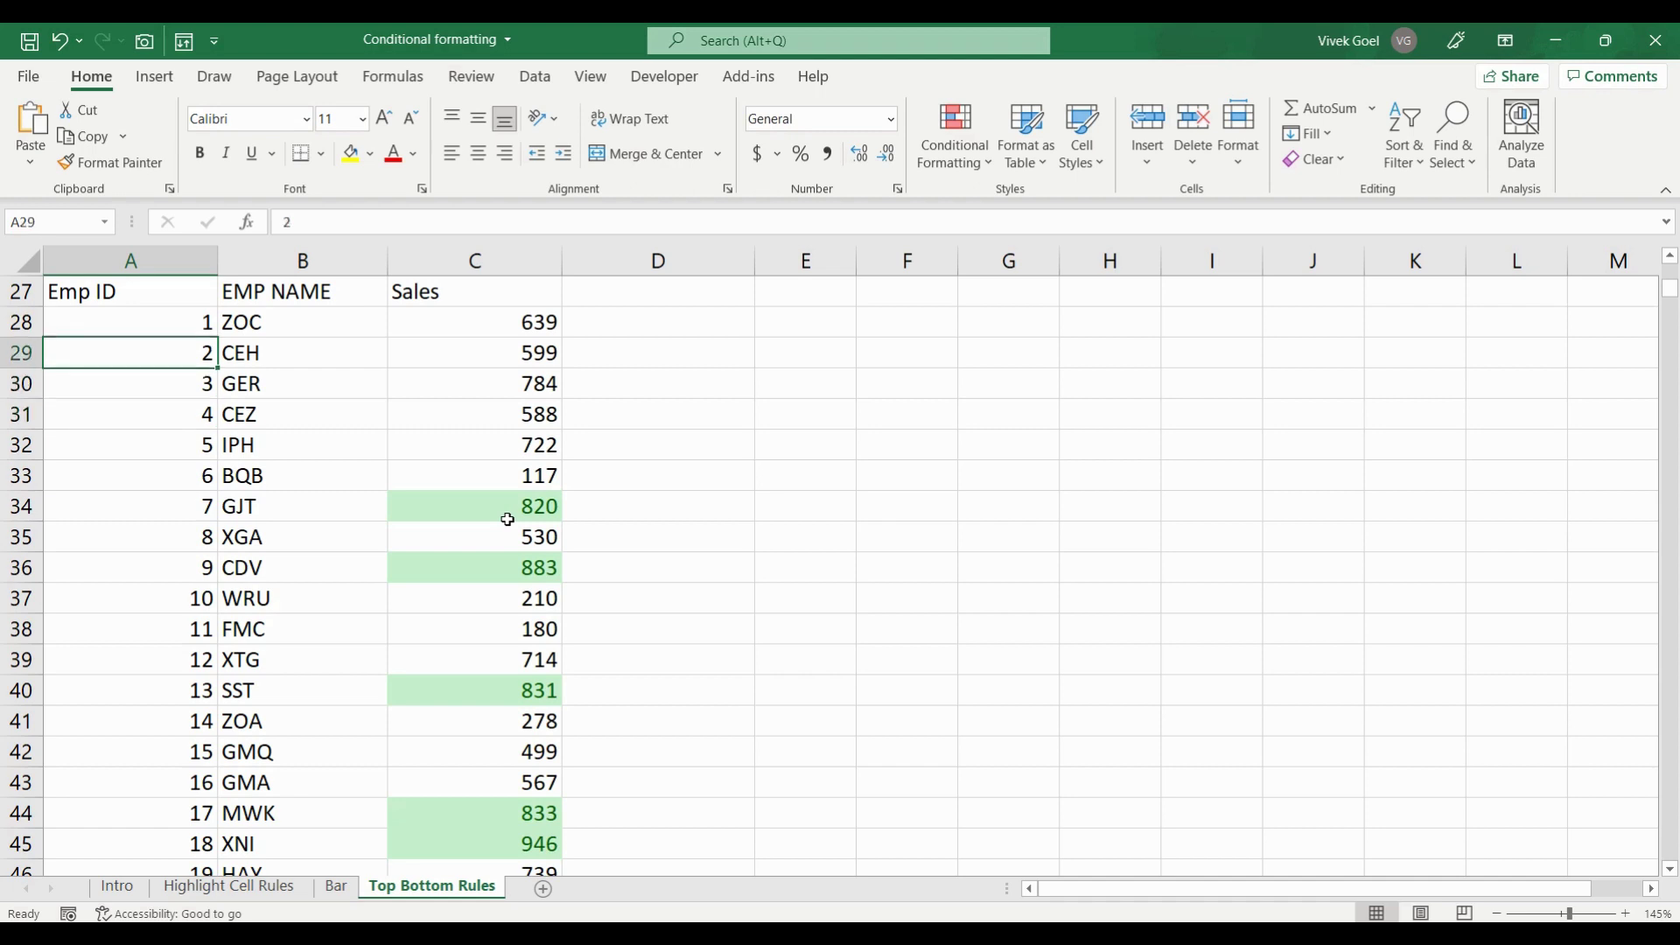
key(Up)
key(ctrl+shift+Down)
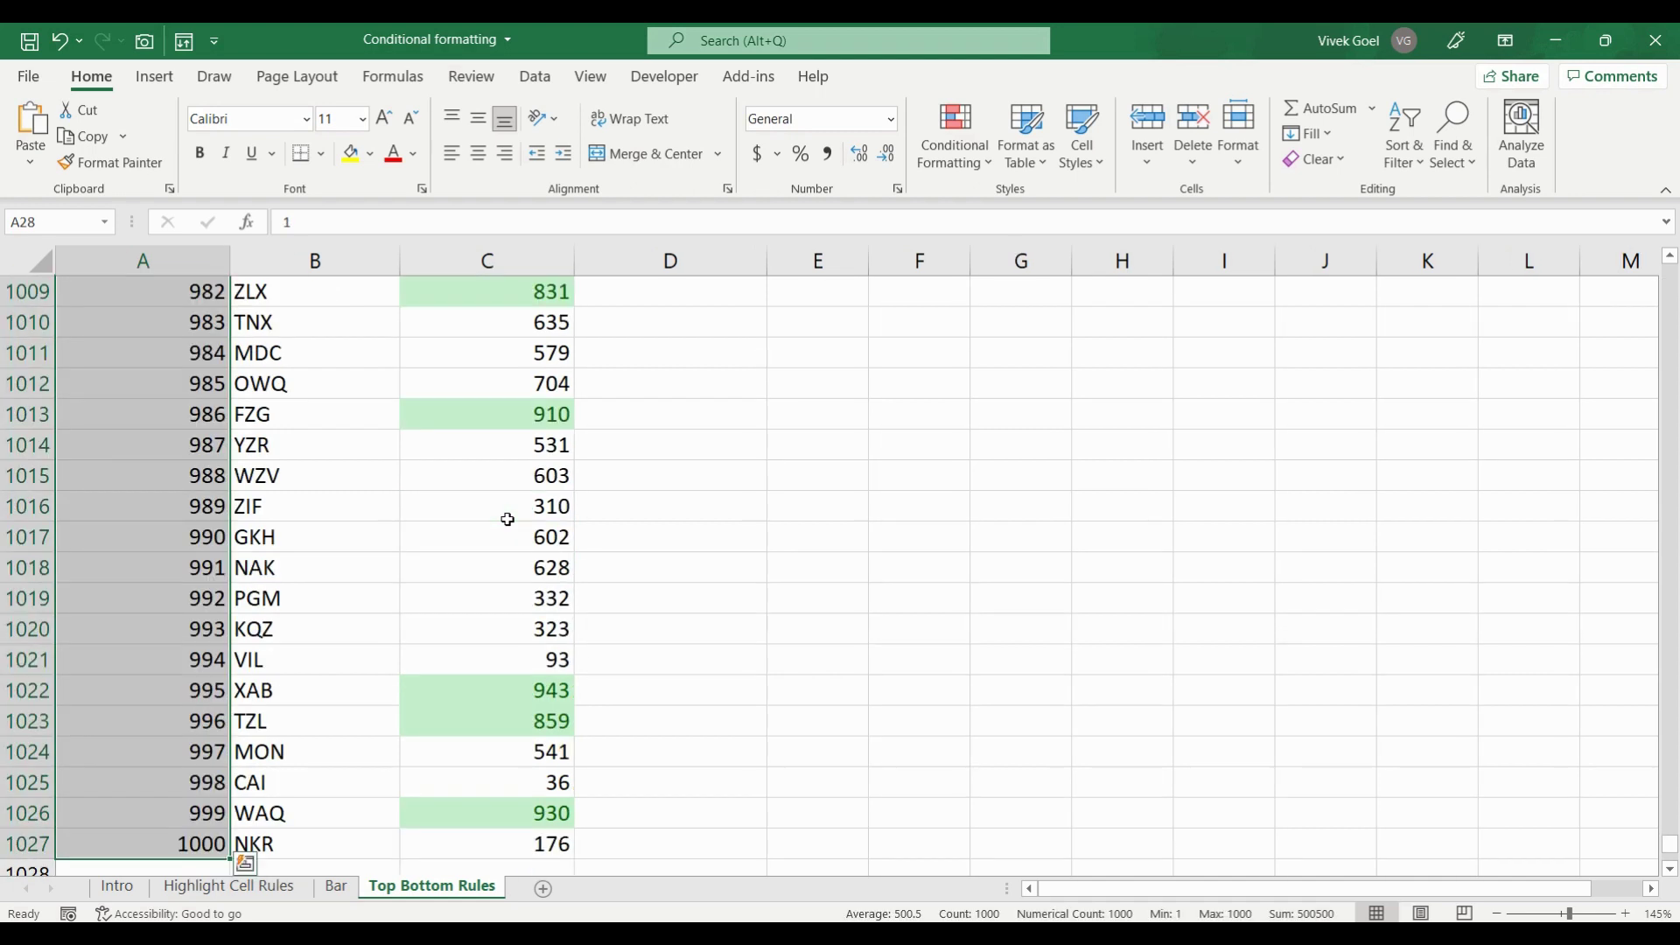
key(ctrl+shift+Up)
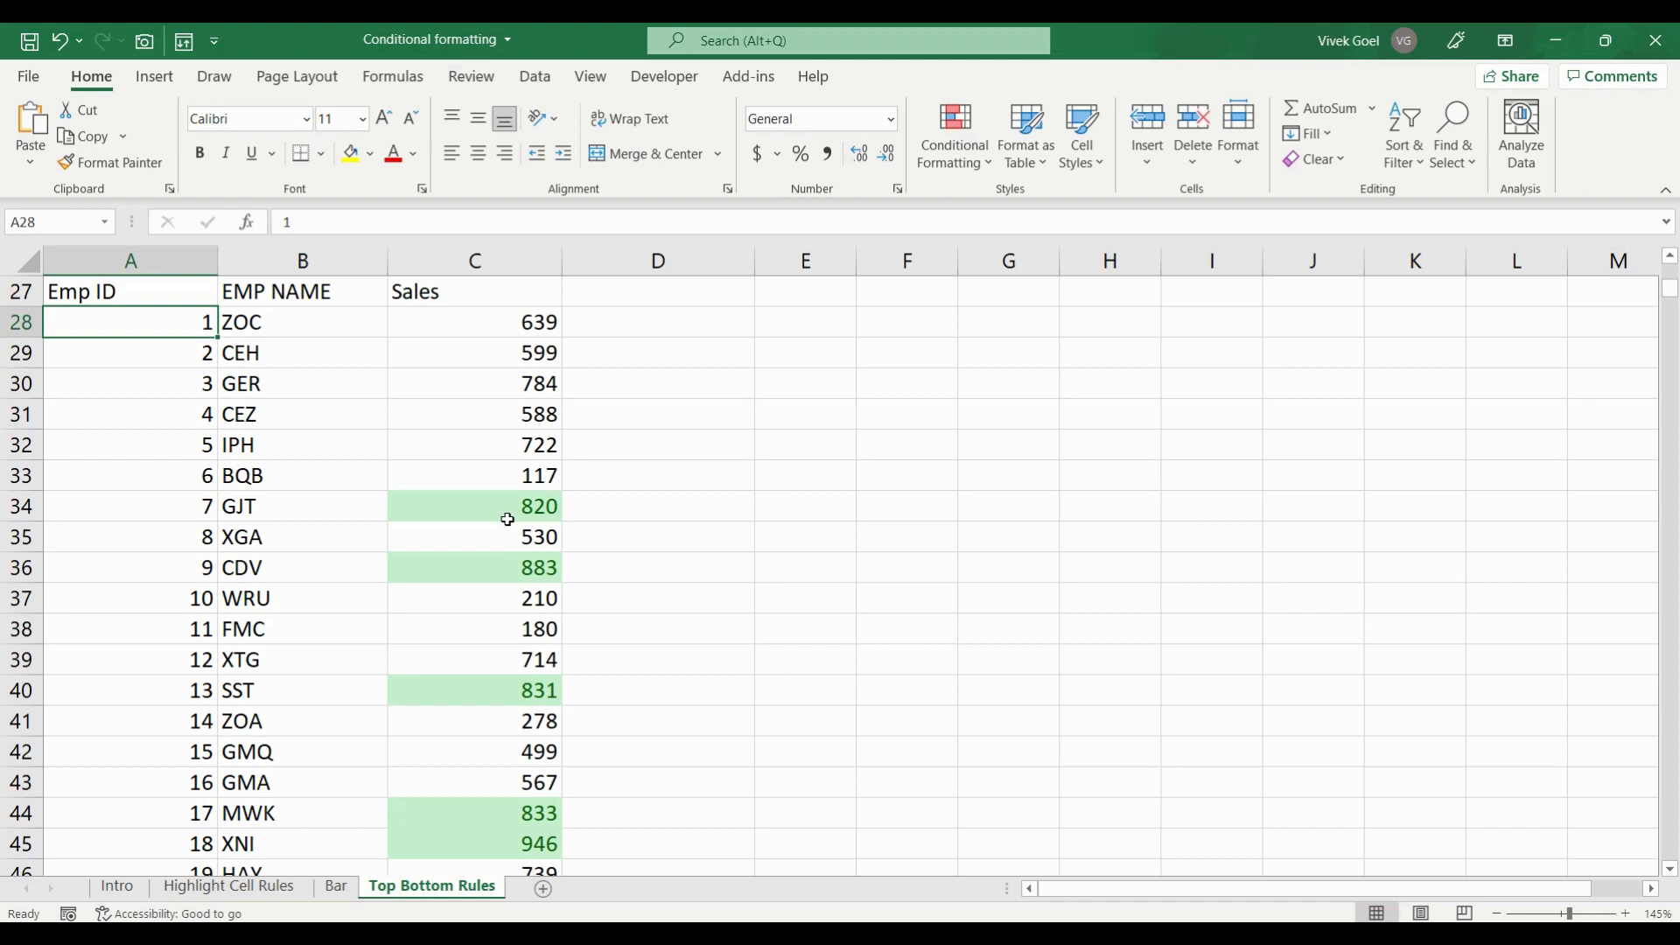
key(ctrl+shift+l)
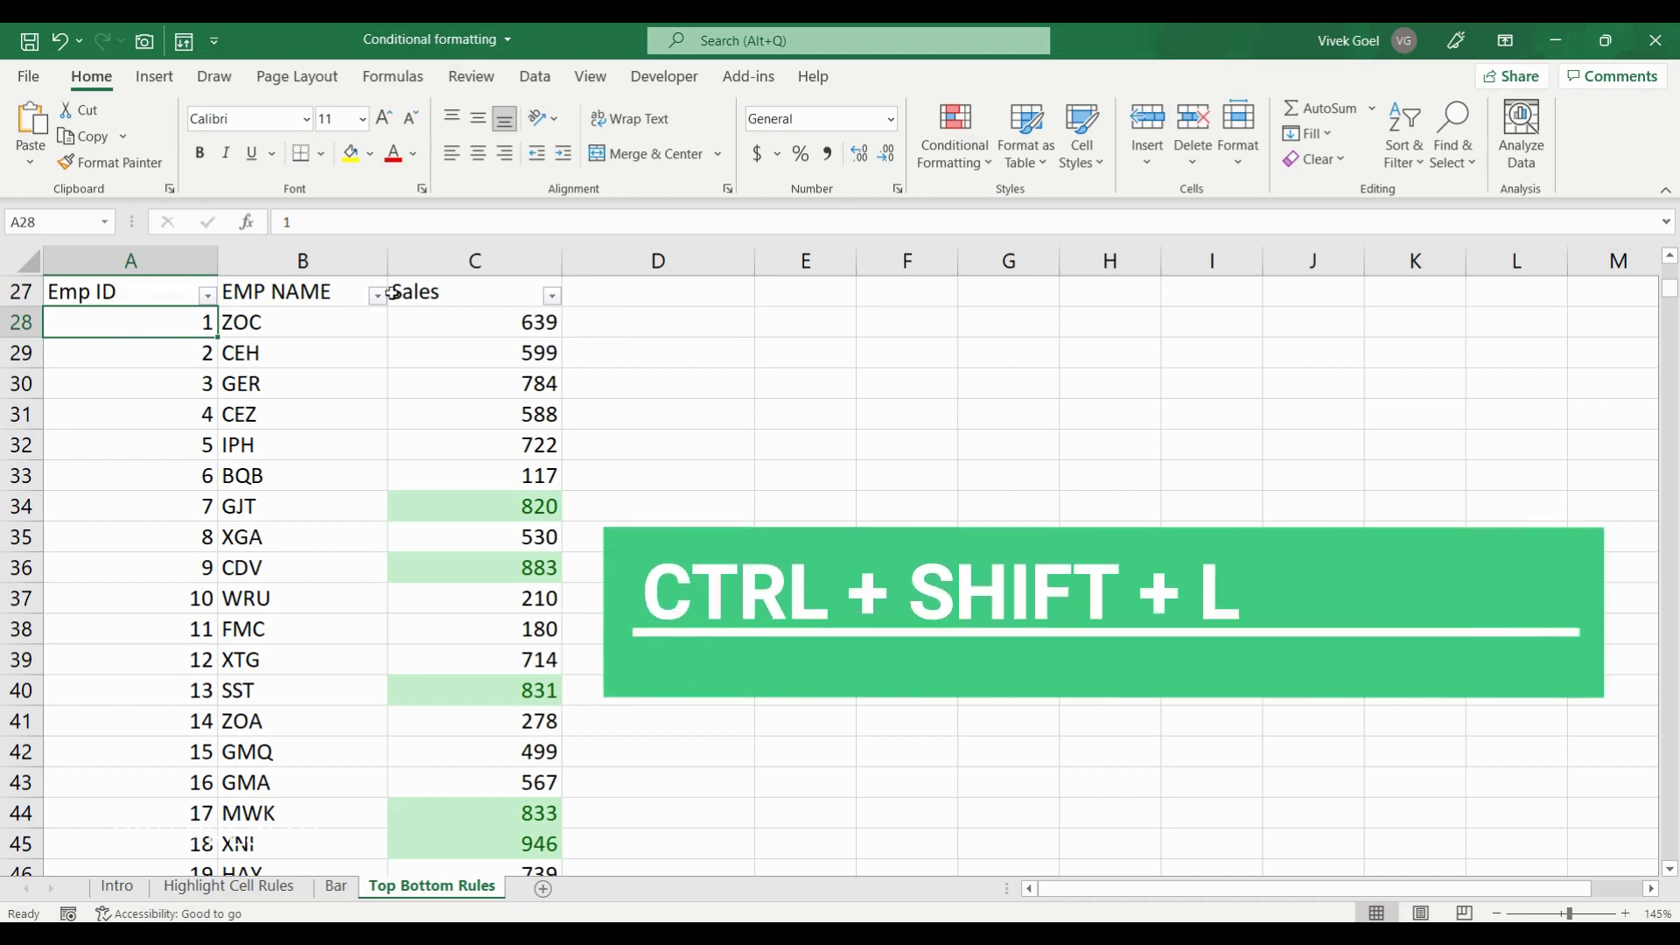
- Filter Sales by green fill and select the visible values, showing 200 of 1000 rows
click(553, 296)
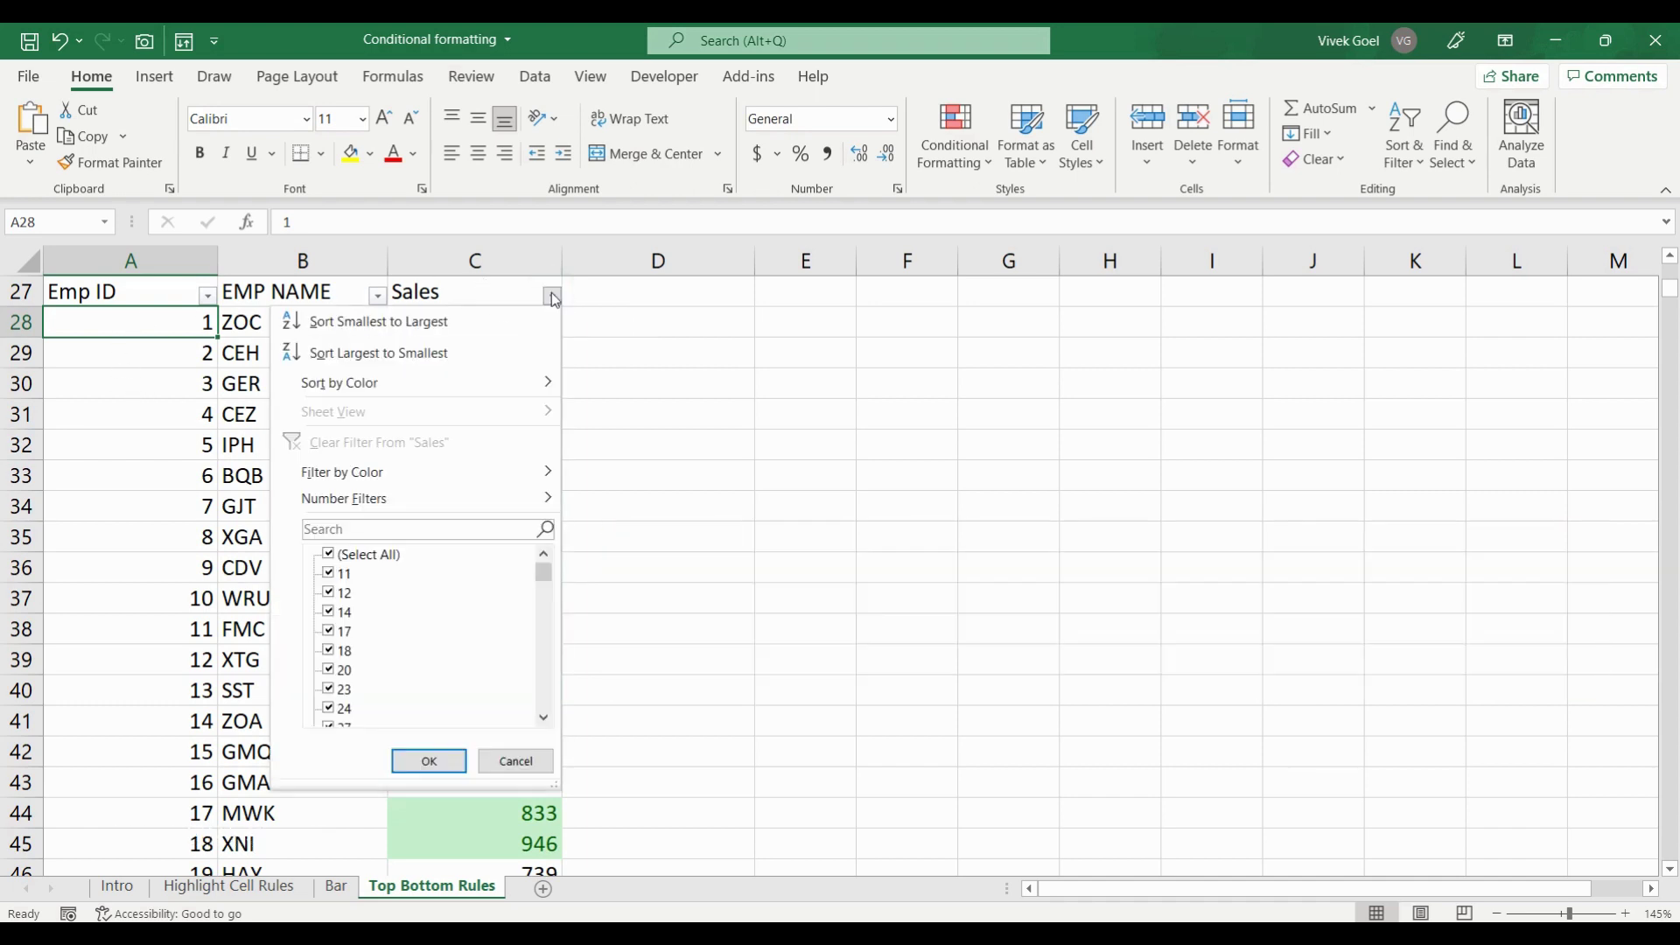
mouse_move(342, 471)
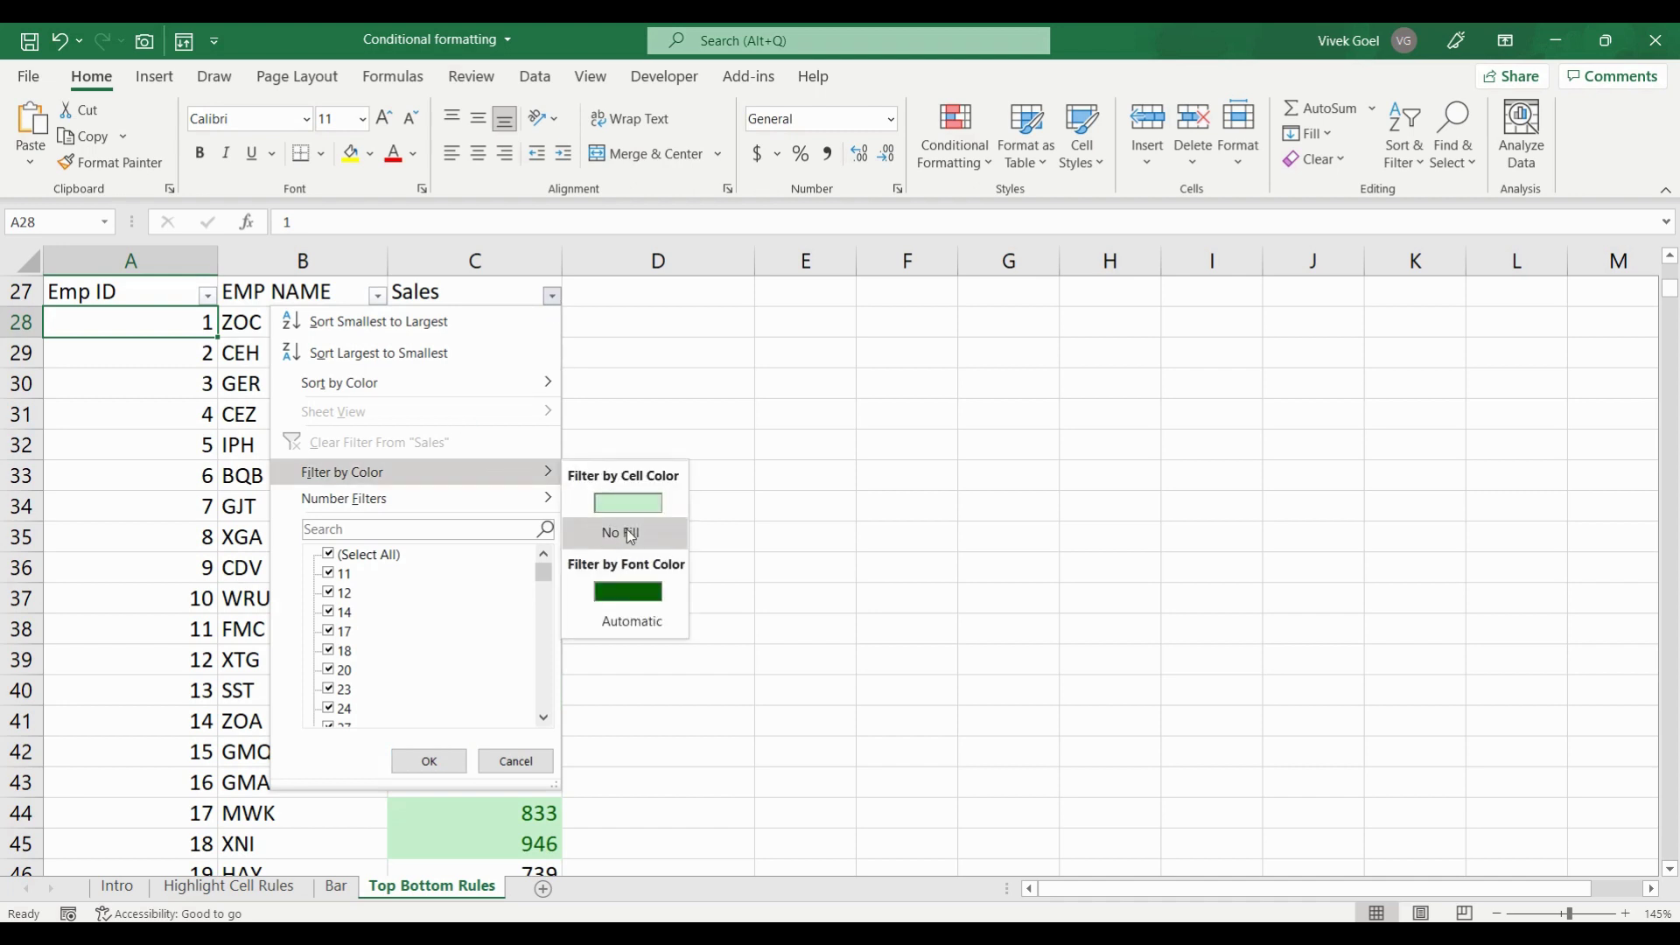
click(644, 505)
click(502, 321)
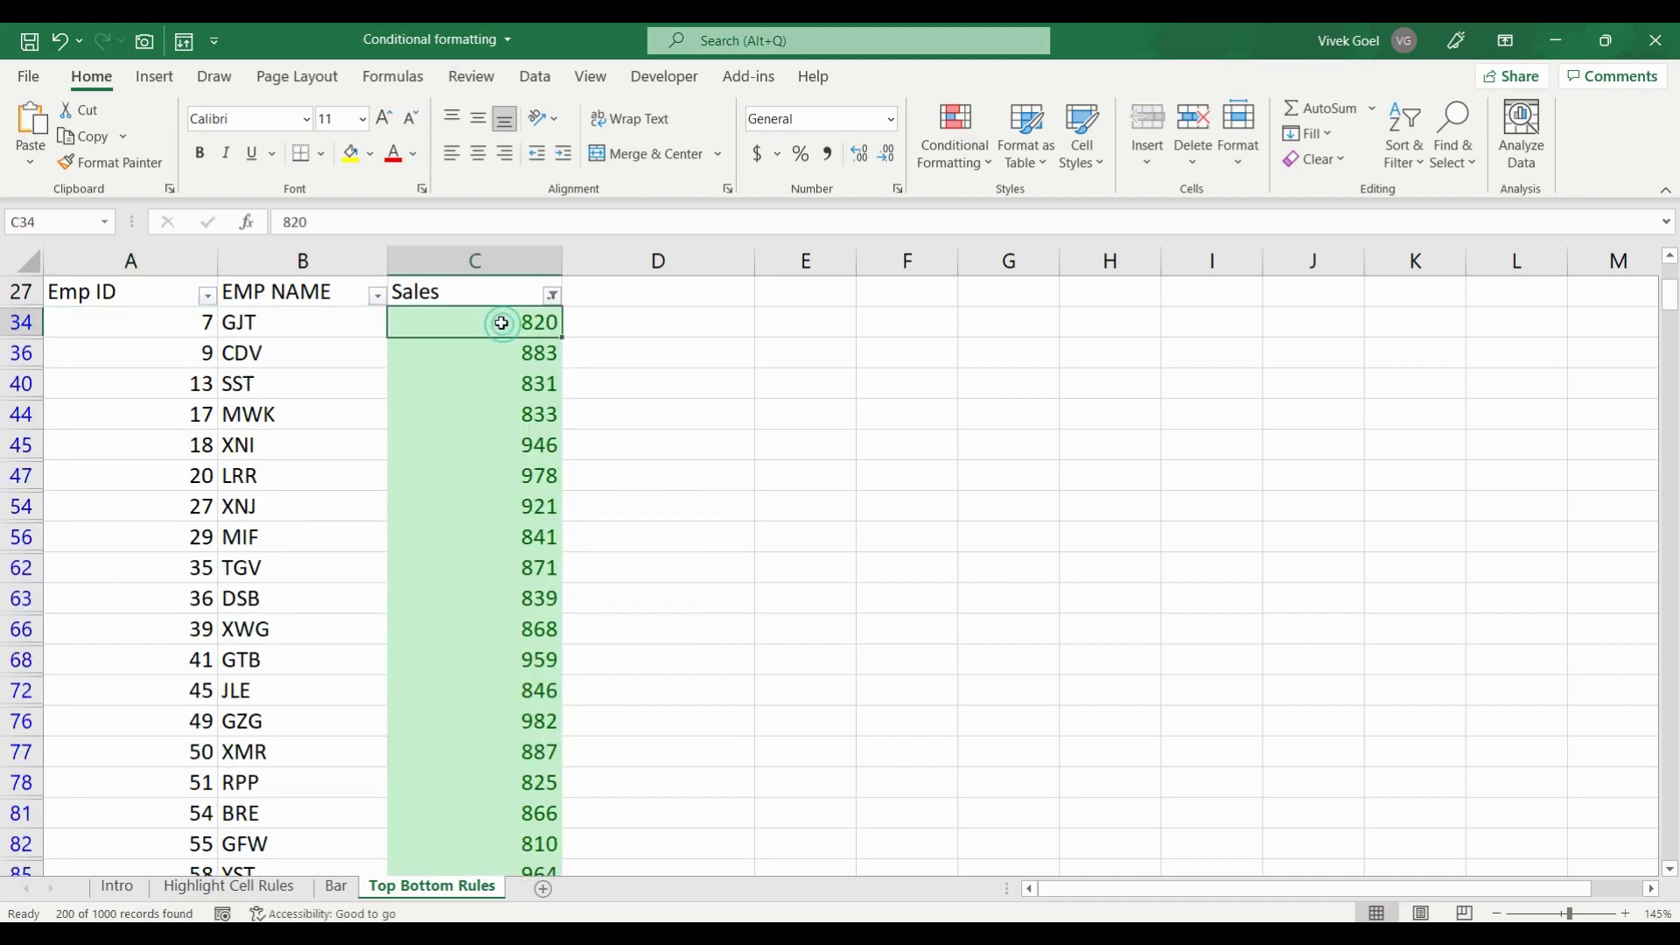
key(ctrl+shift+Down)
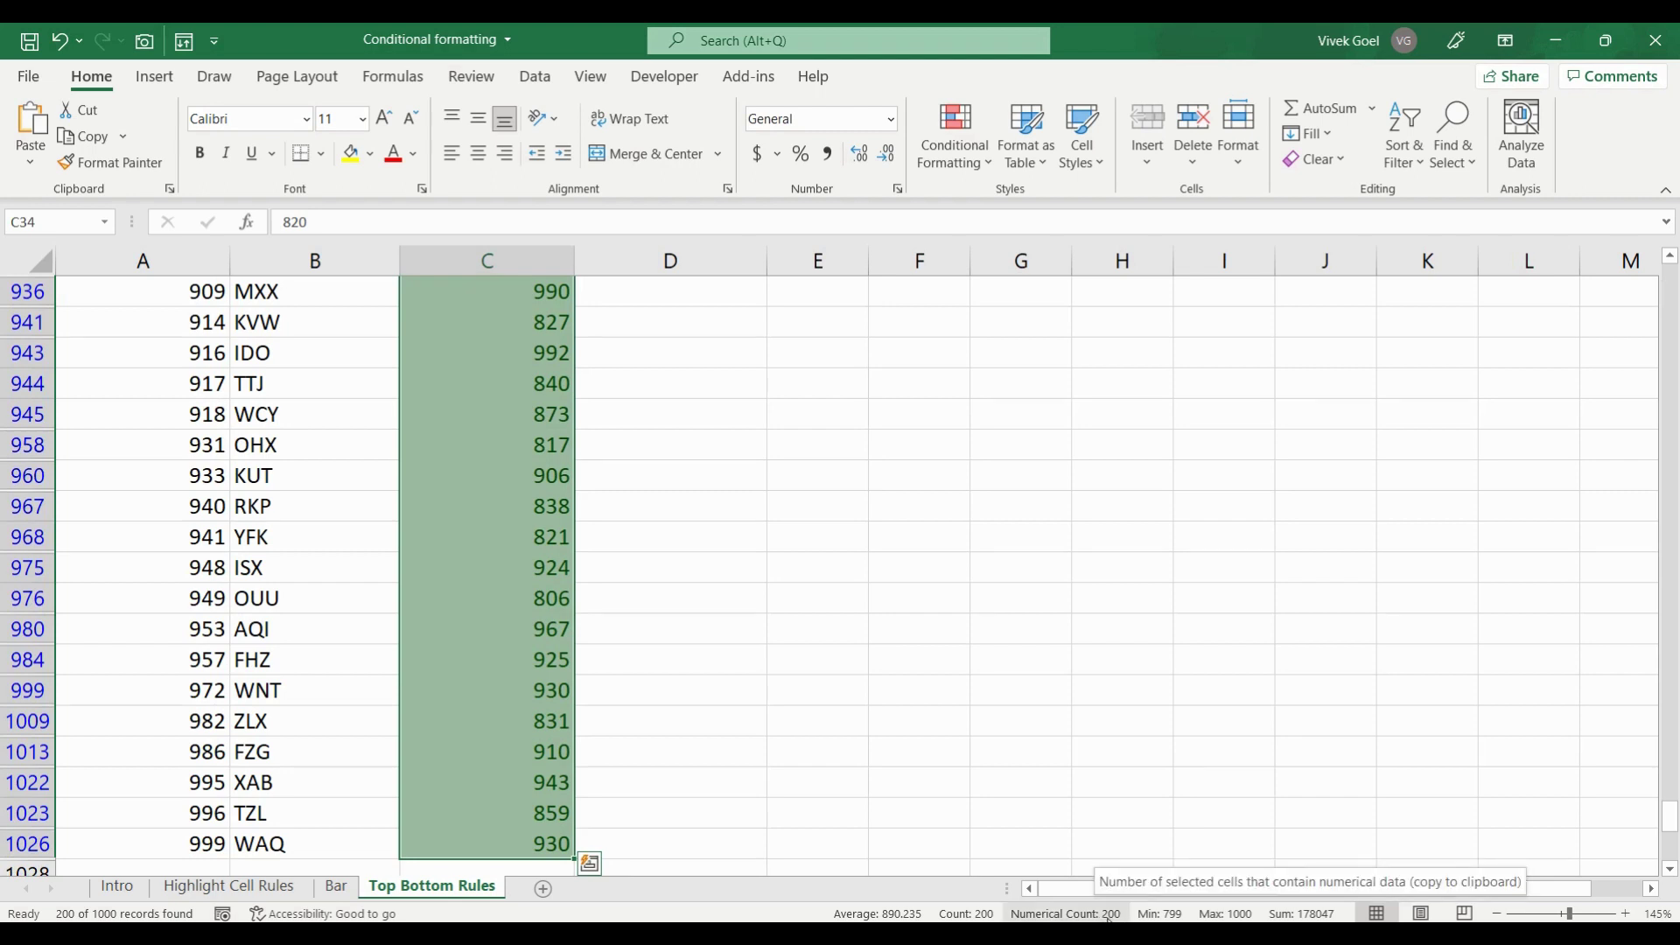
- Turn the table filter off so all employee rows show again
click(525, 649)
key(ctrl+shift+l)
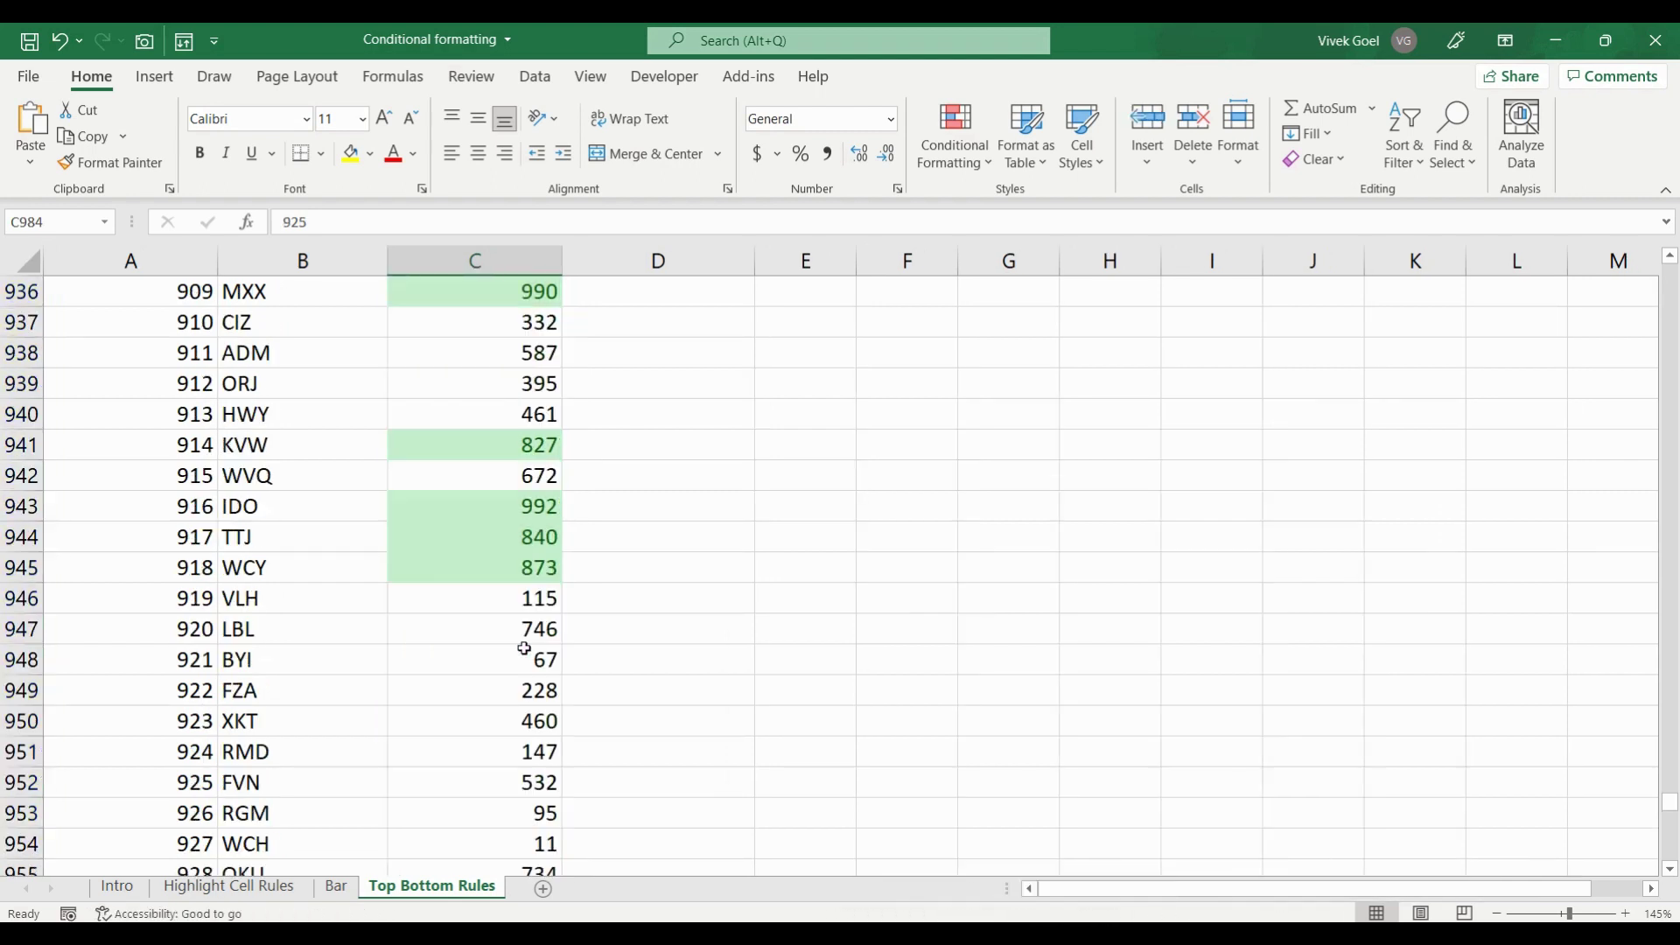
key(ctrl+shift+Up)
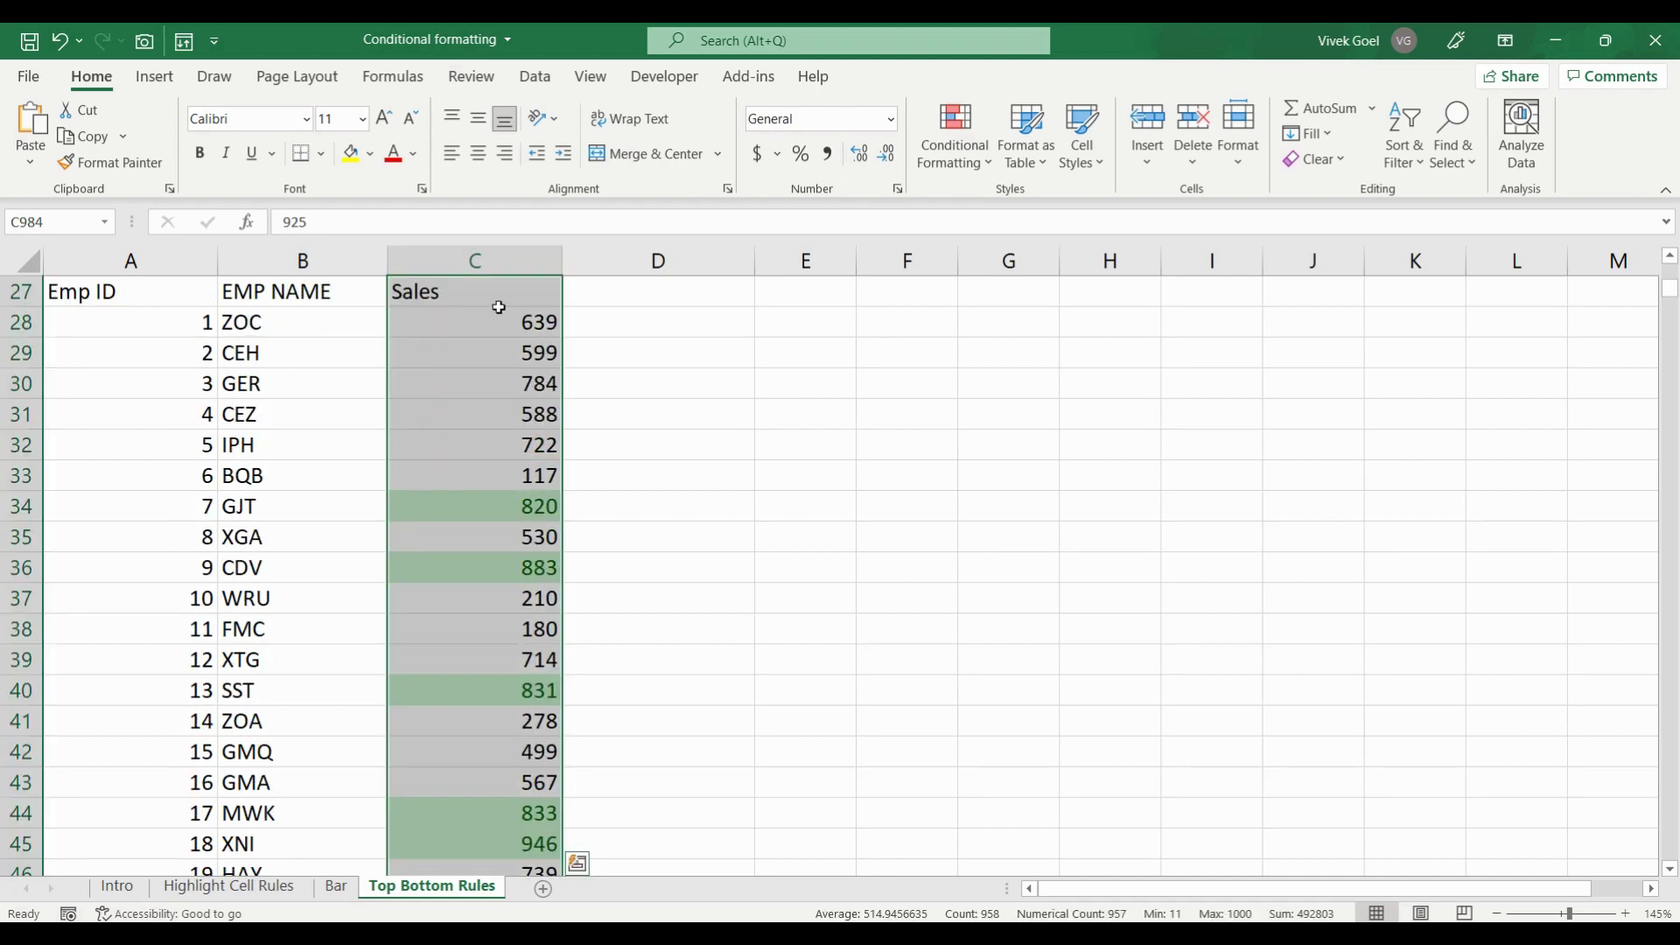
- Select the Sales values C28:C1027
click(500, 311)
key(Up)
key(Down)
key(ctrl+shift+Down)
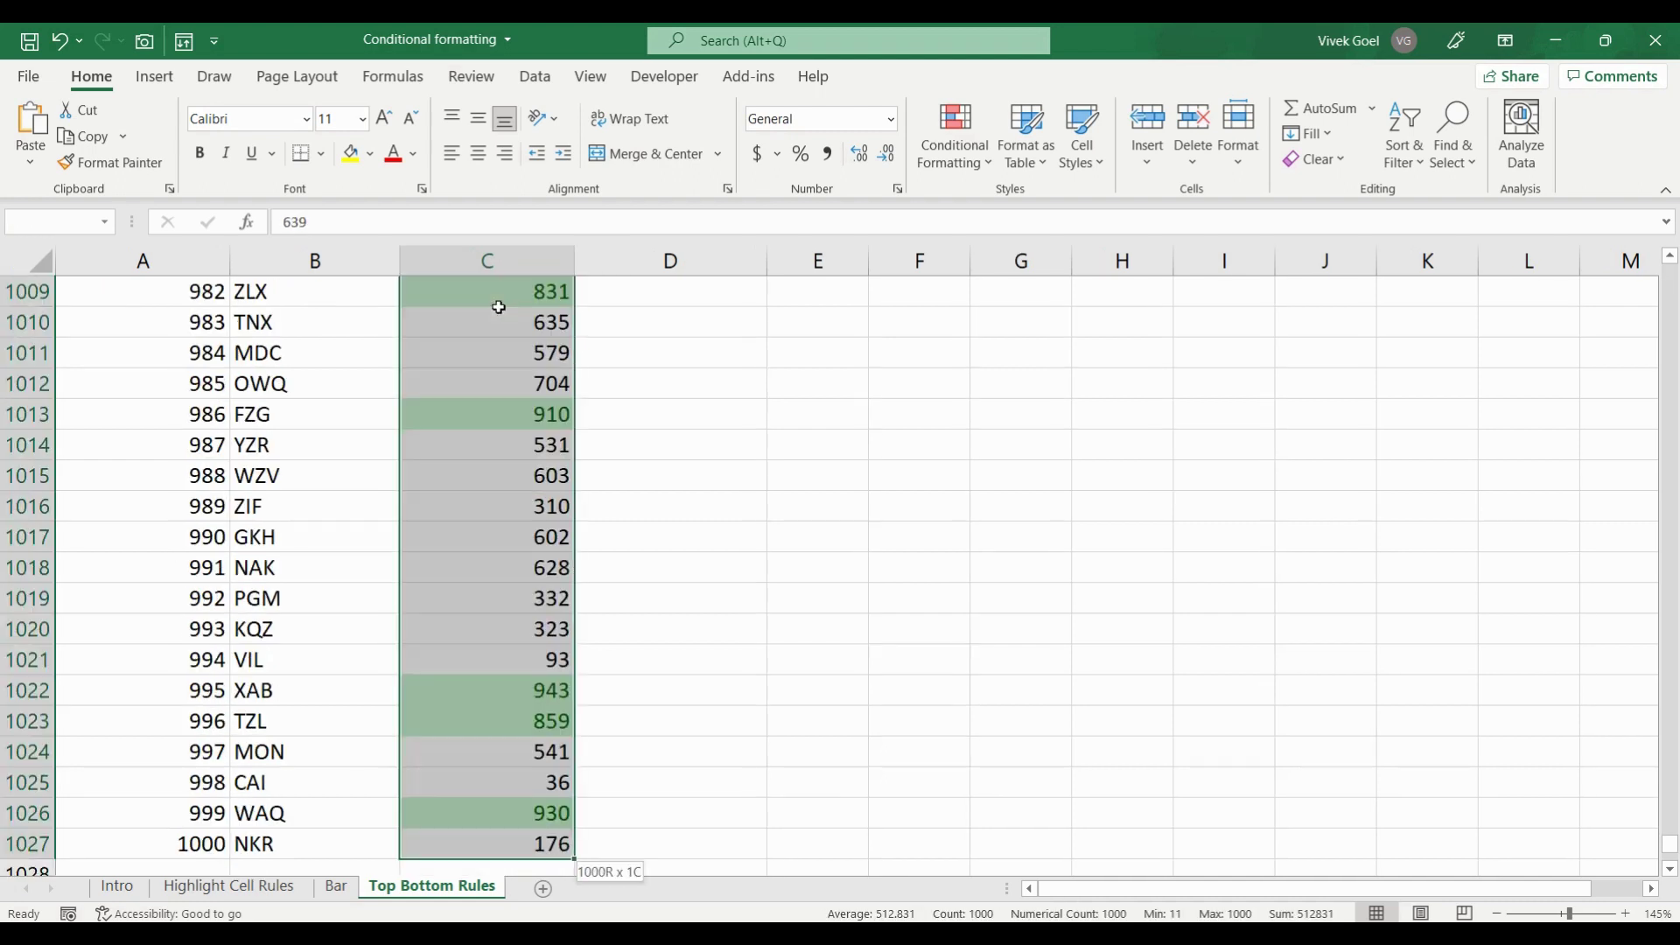
- Open the Top percent rule from Manage Rules and select its percentage for replacement
click(926, 156)
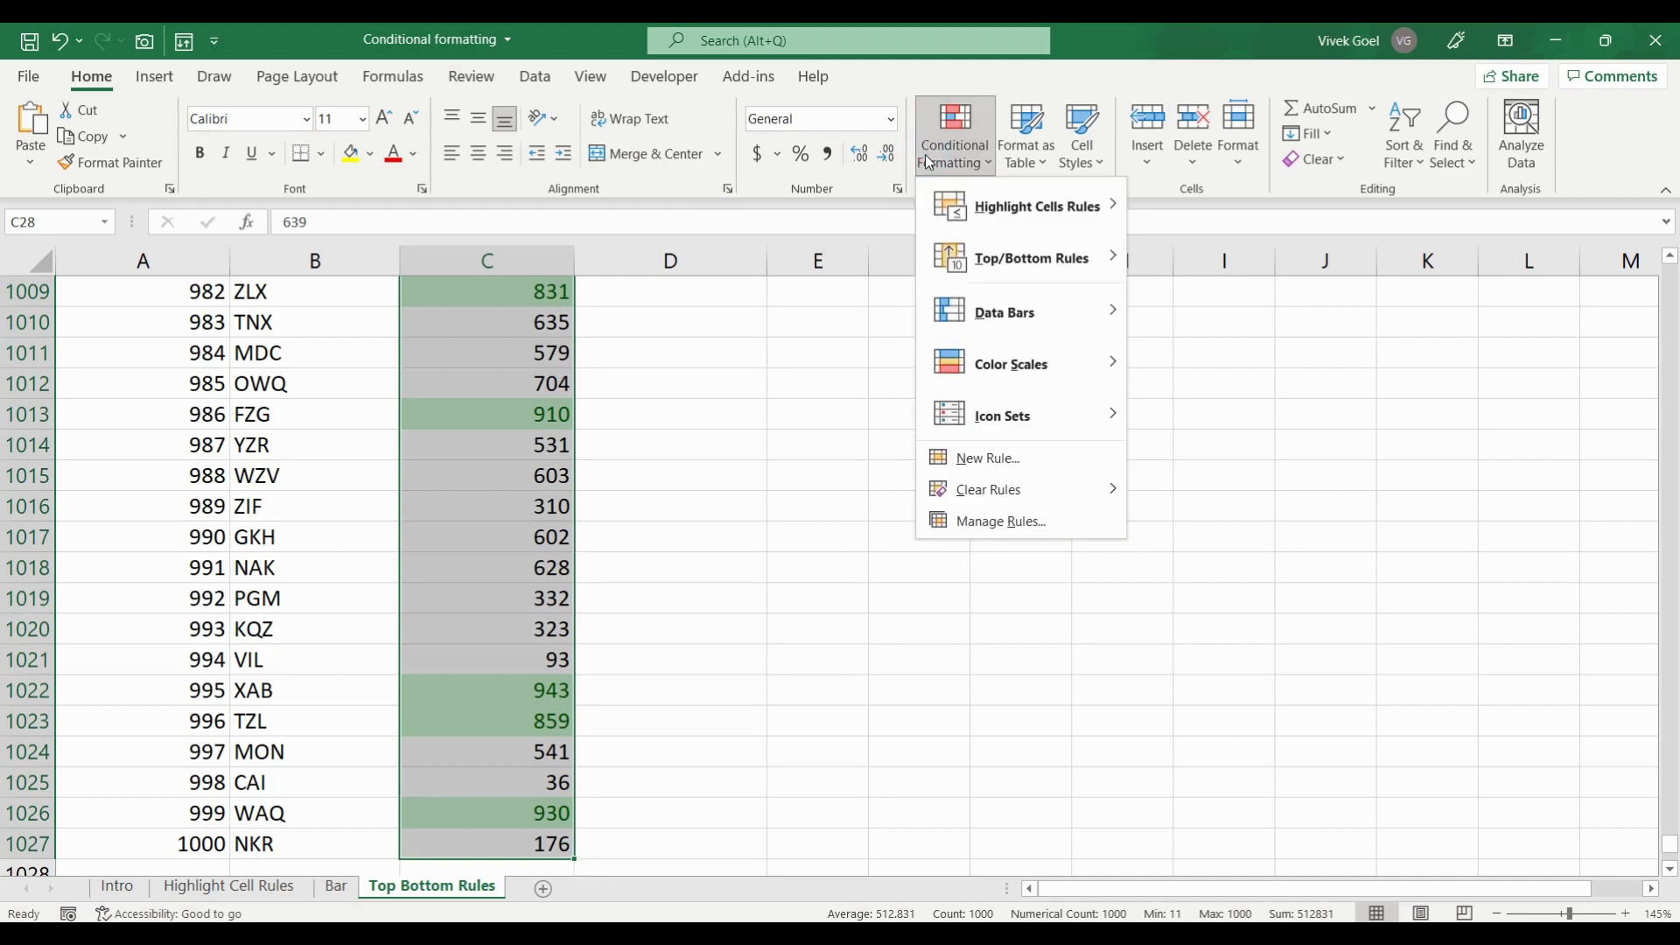
click(987, 521)
click(547, 678)
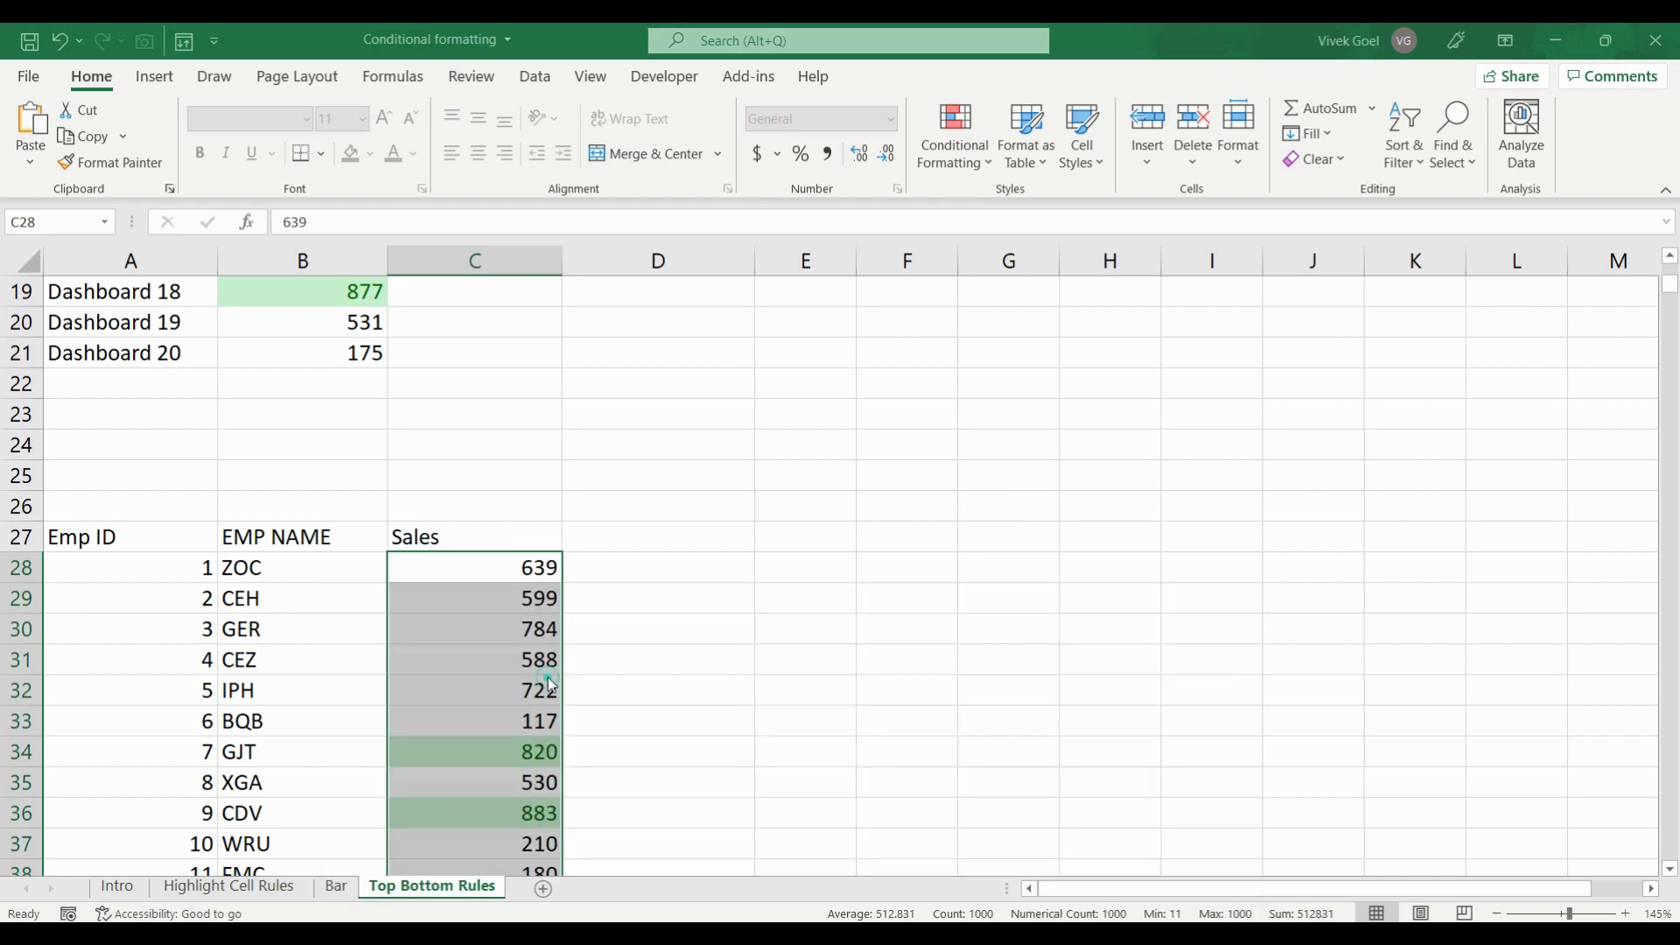
double_click(640, 781)
text(15)
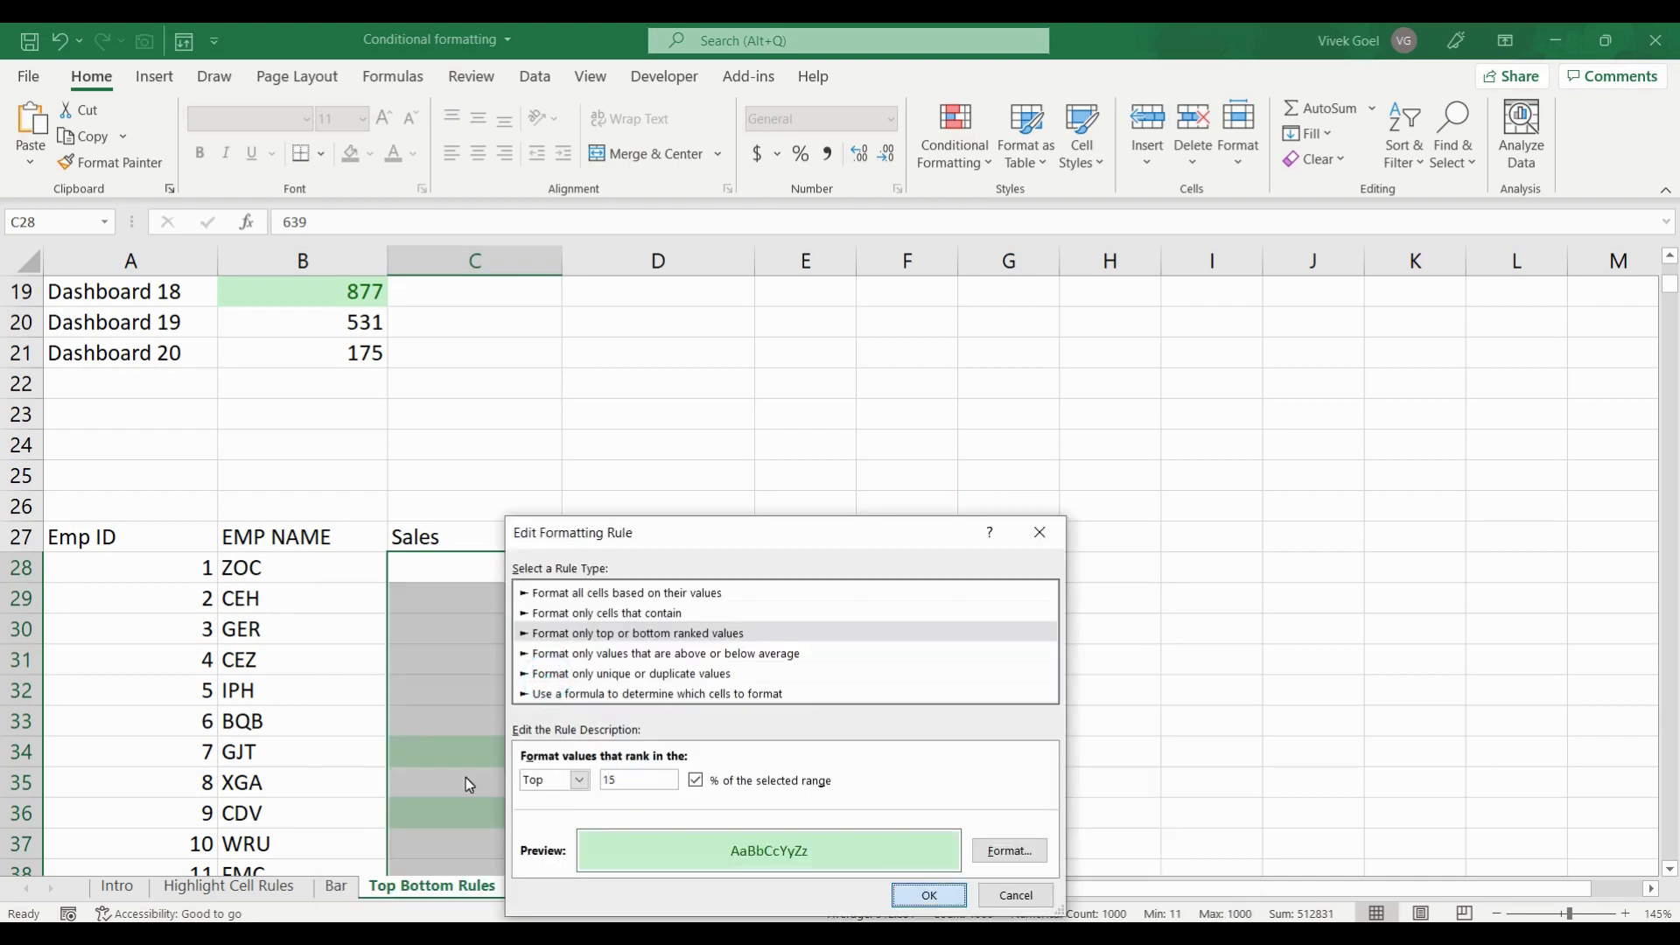
- Save the Top 15% Sales rule, then filter Sales by green to show 152 of 1000 rows
click(927, 893)
click(438, 567)
key(ctrl+shift+l)
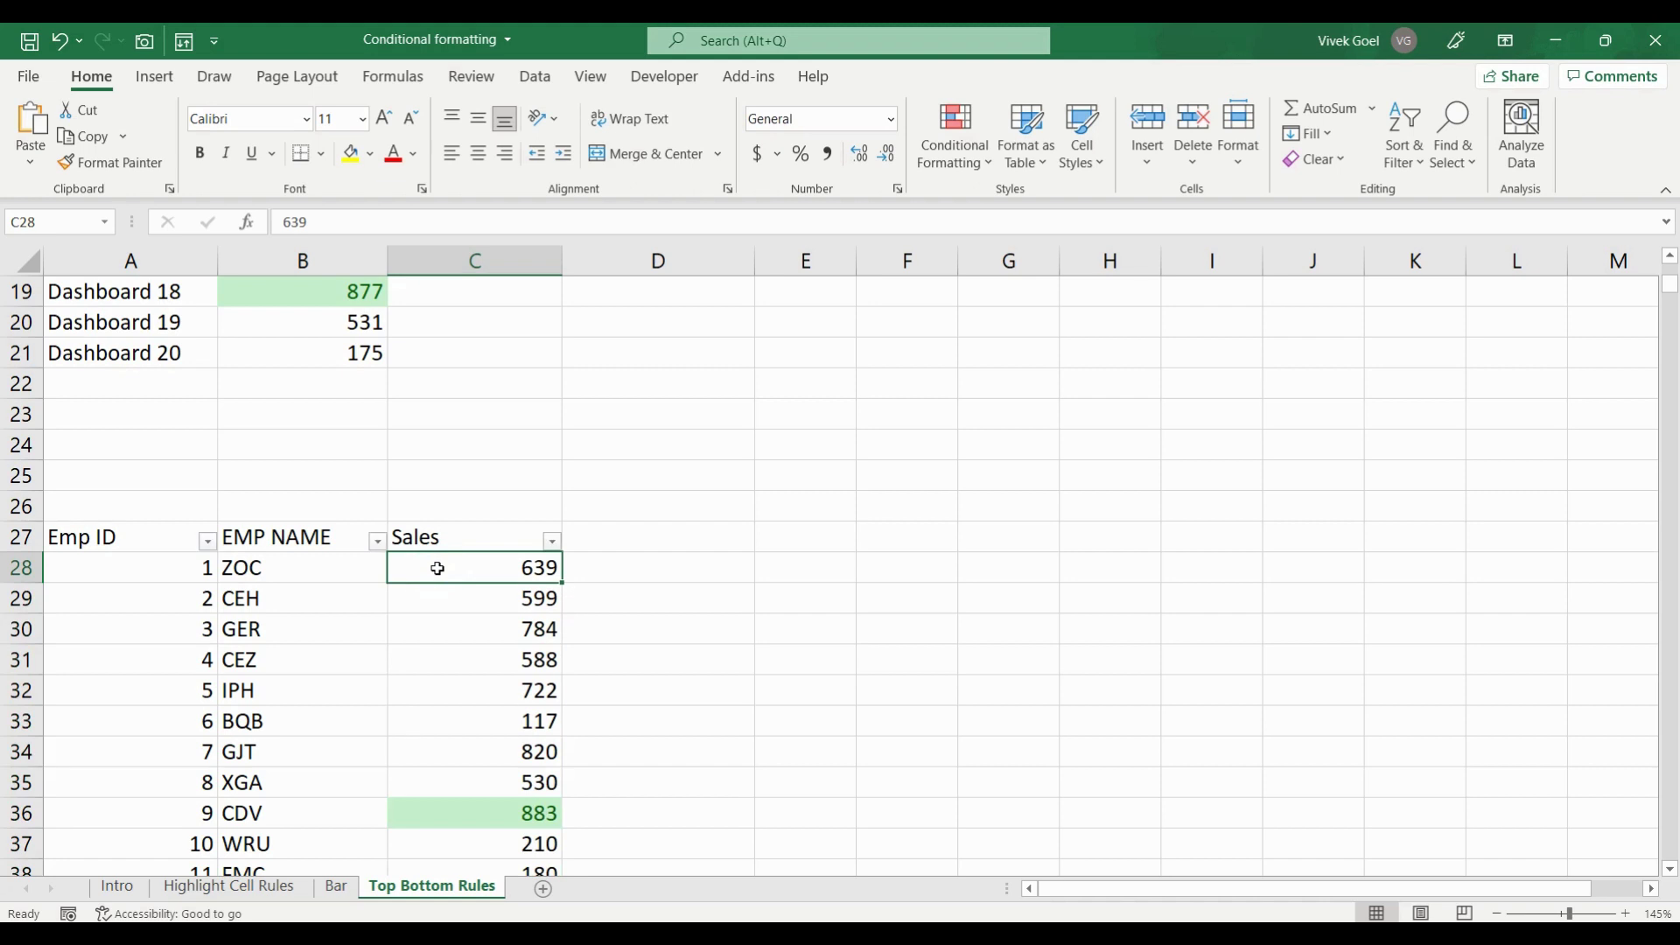
click(552, 542)
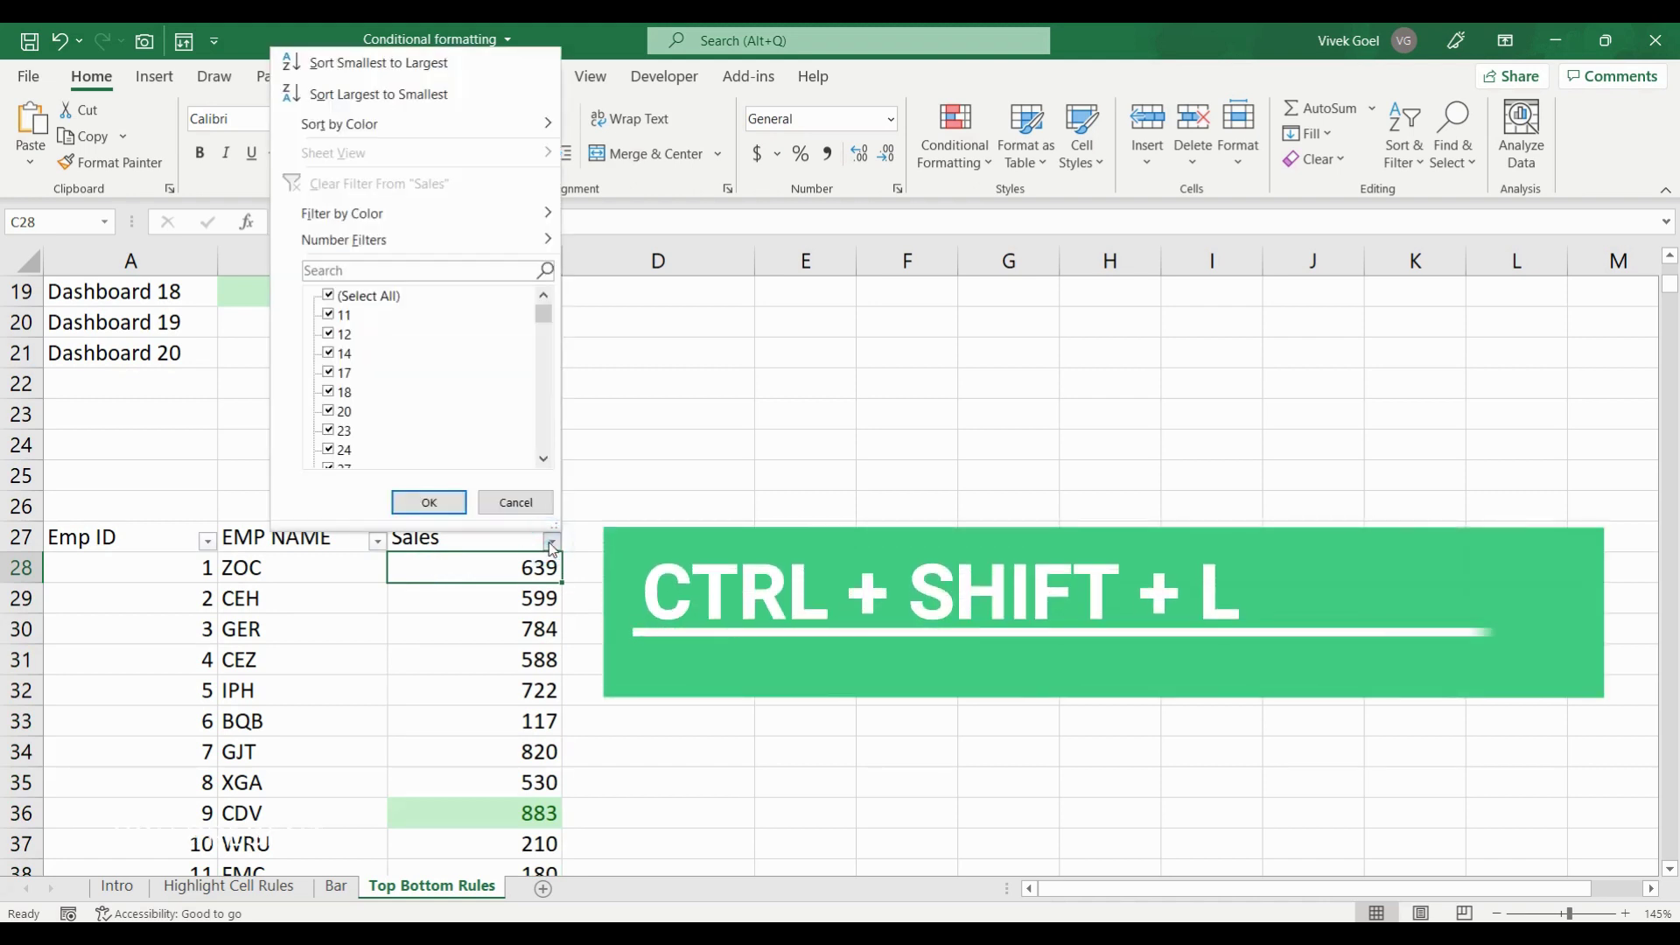
mouse_move(343, 212)
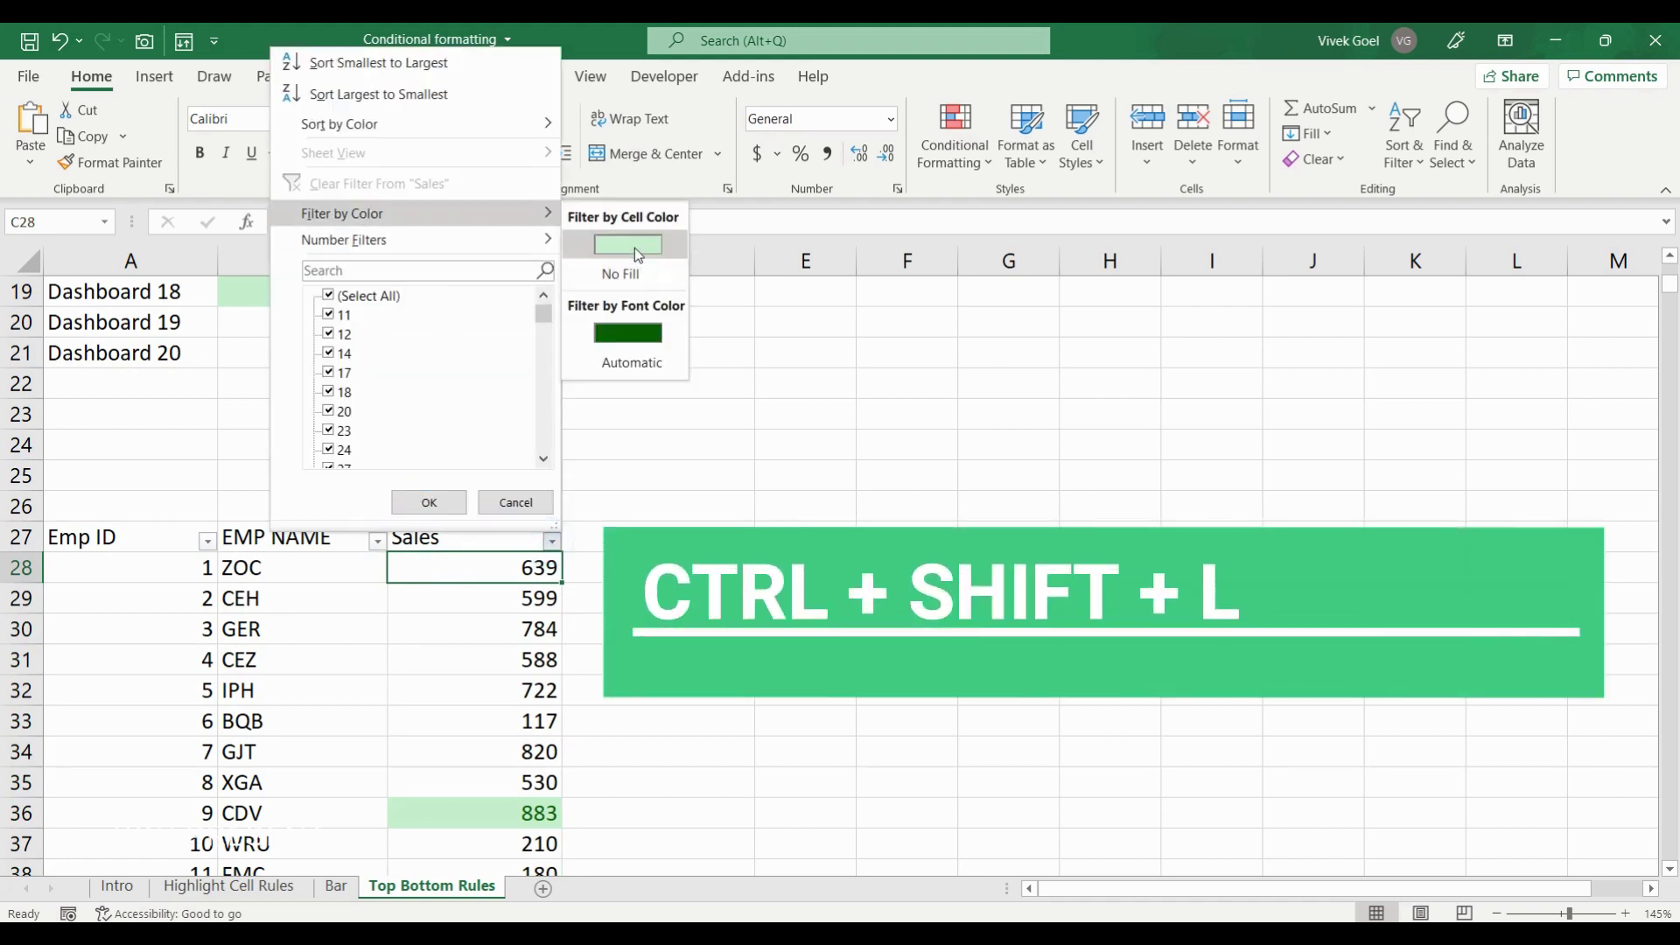
click(631, 243)
click(524, 561)
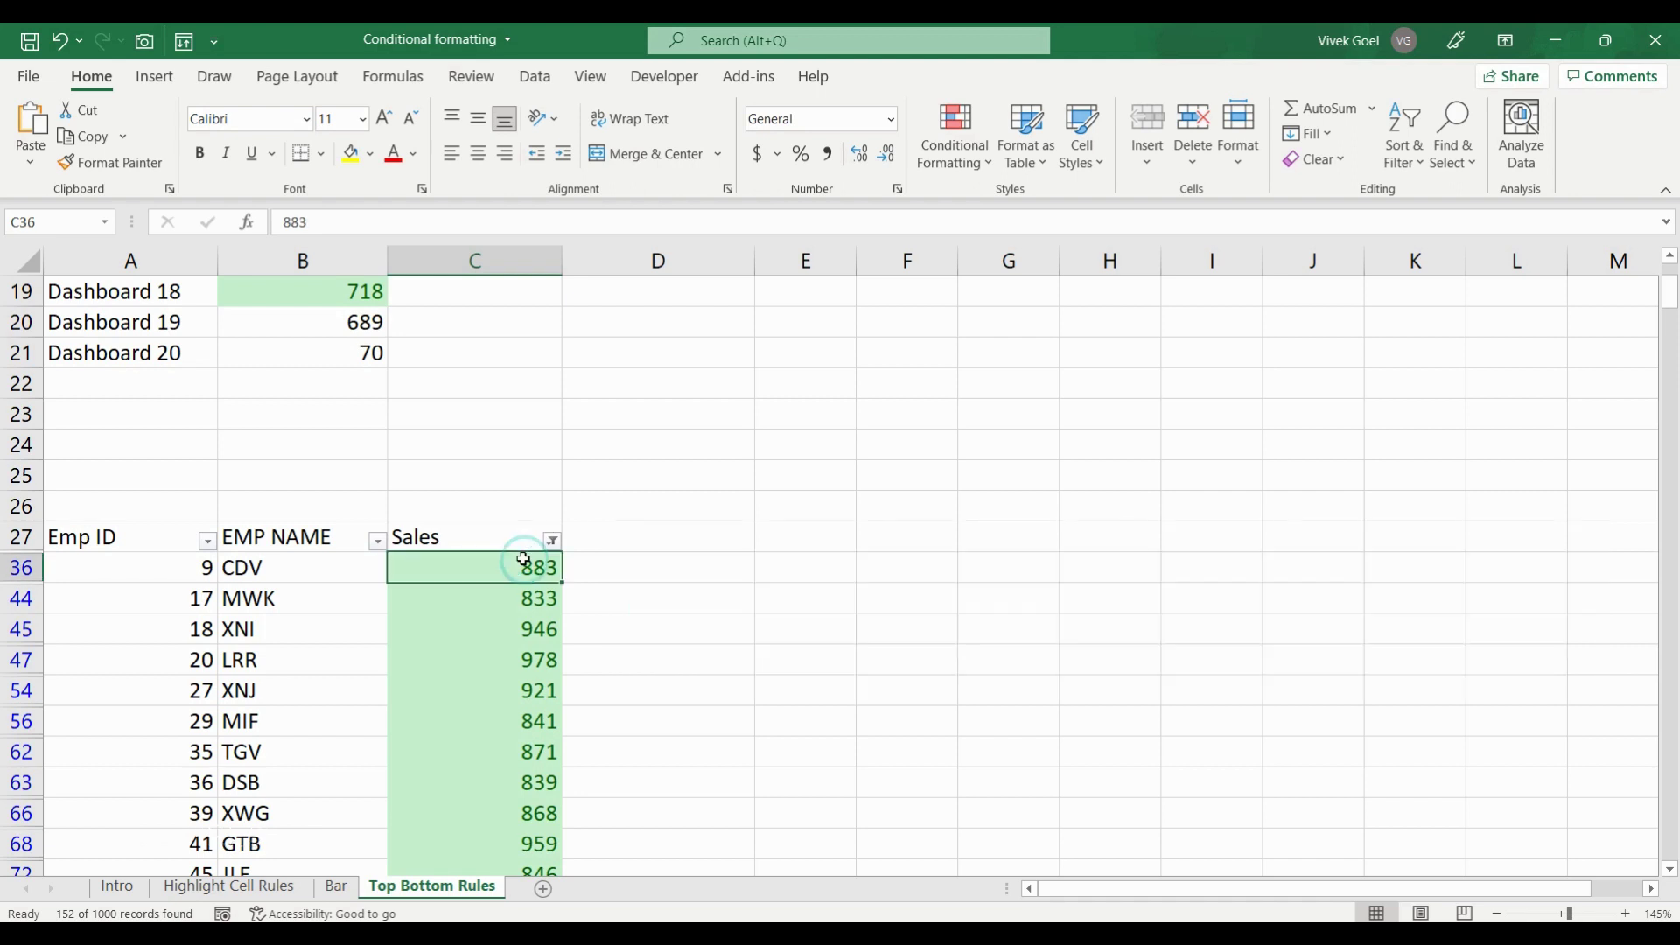
key(ctrl+shift+Down)
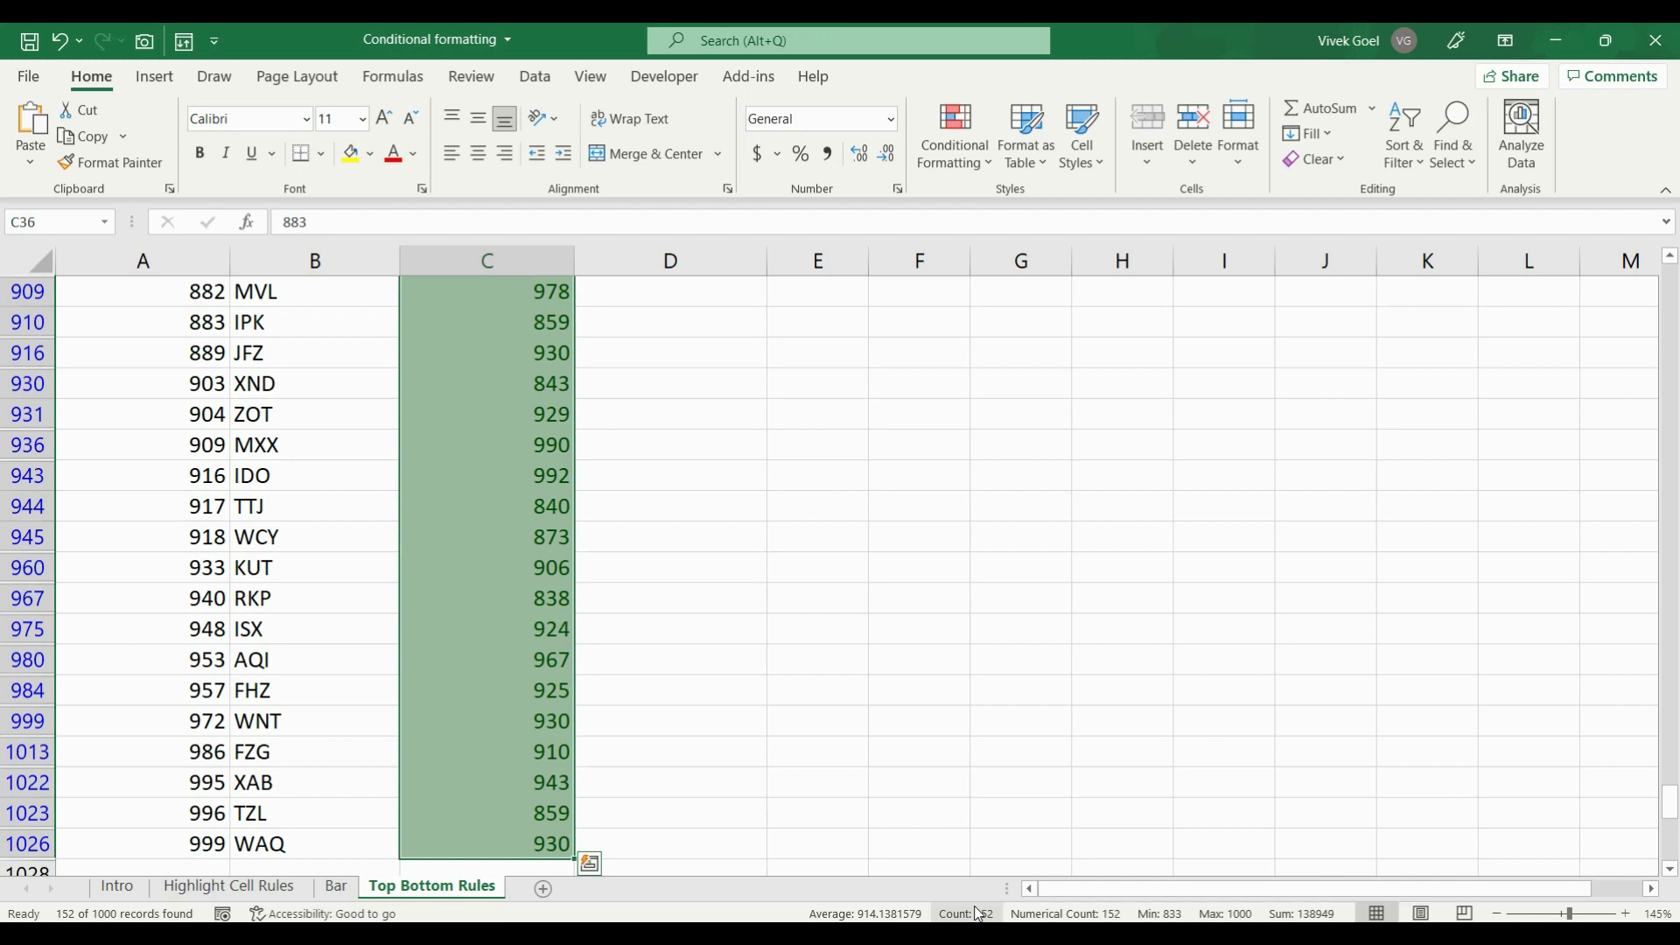
- Move to the Store/Reviews table and select the ten review scores B1031:B1040
key(Left)
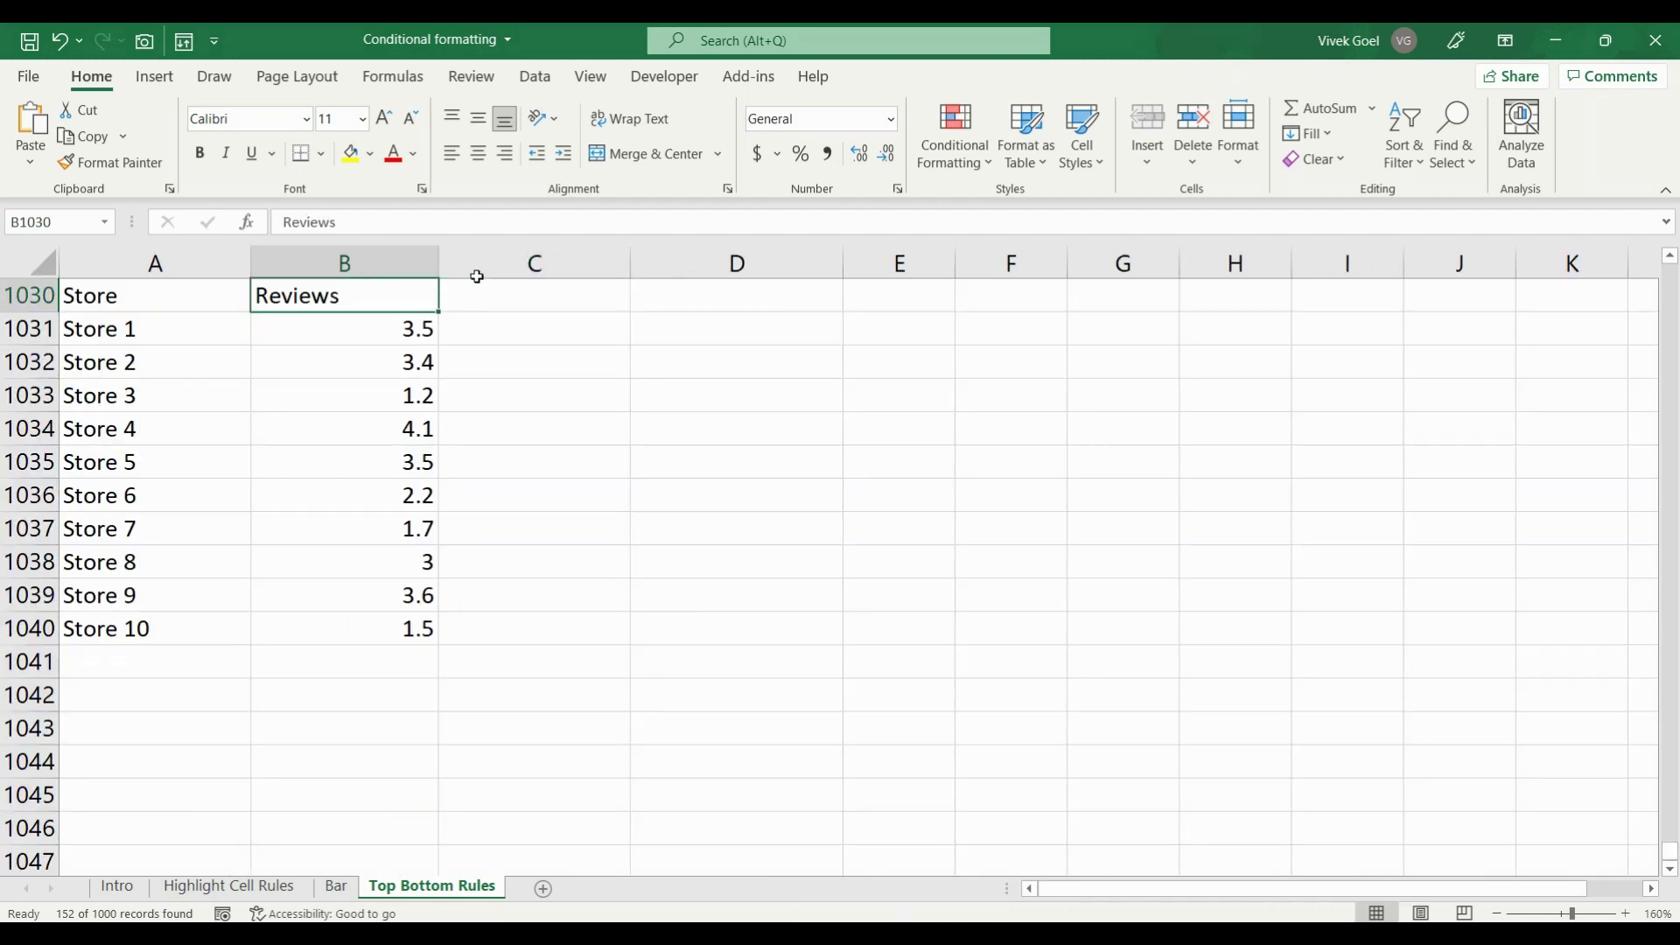
key(Left)
key(Right)
key(Left)
key(shift+Right)
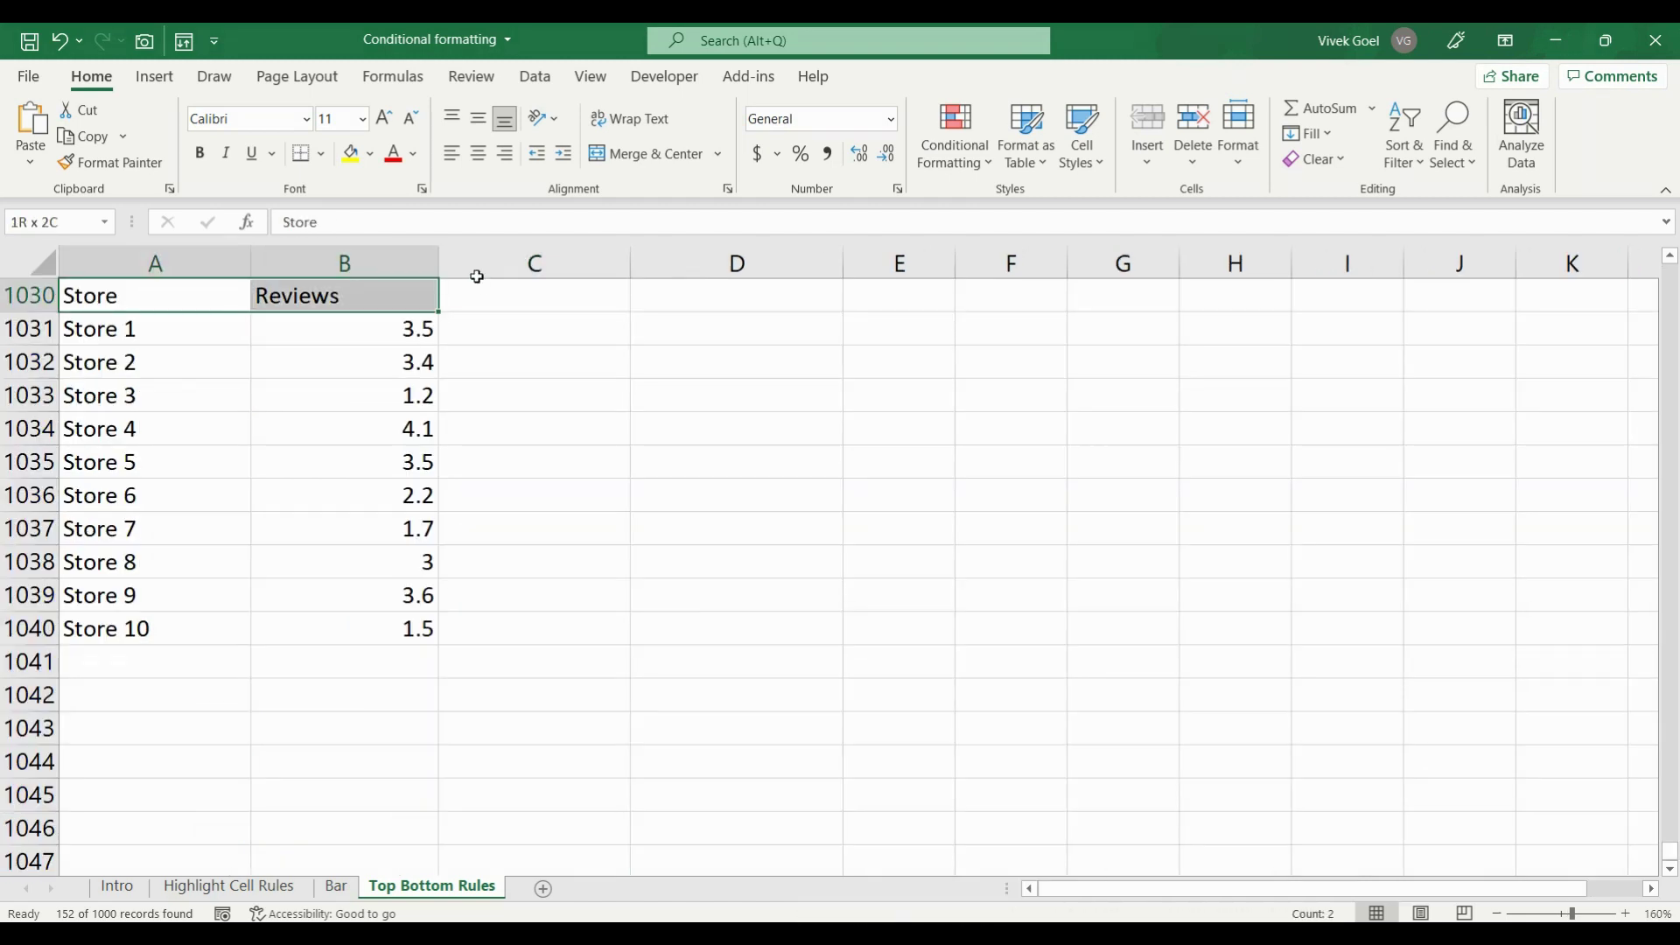
key(ctrl+shift+Down)
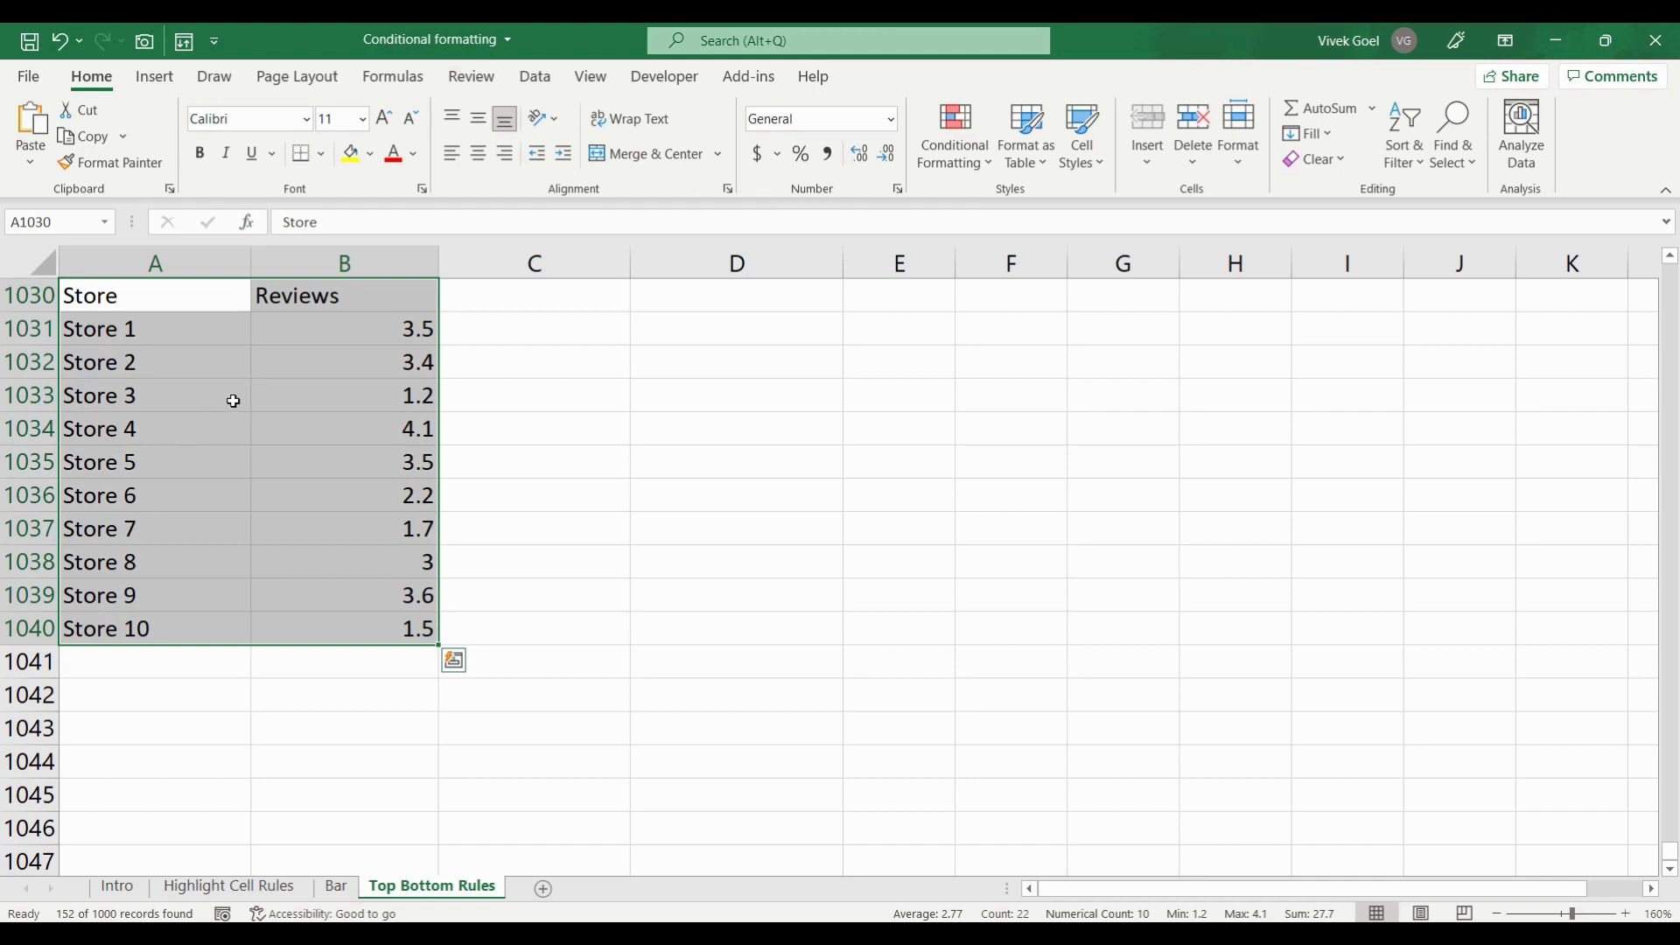
click(337, 348)
key(Left)
key(Up)
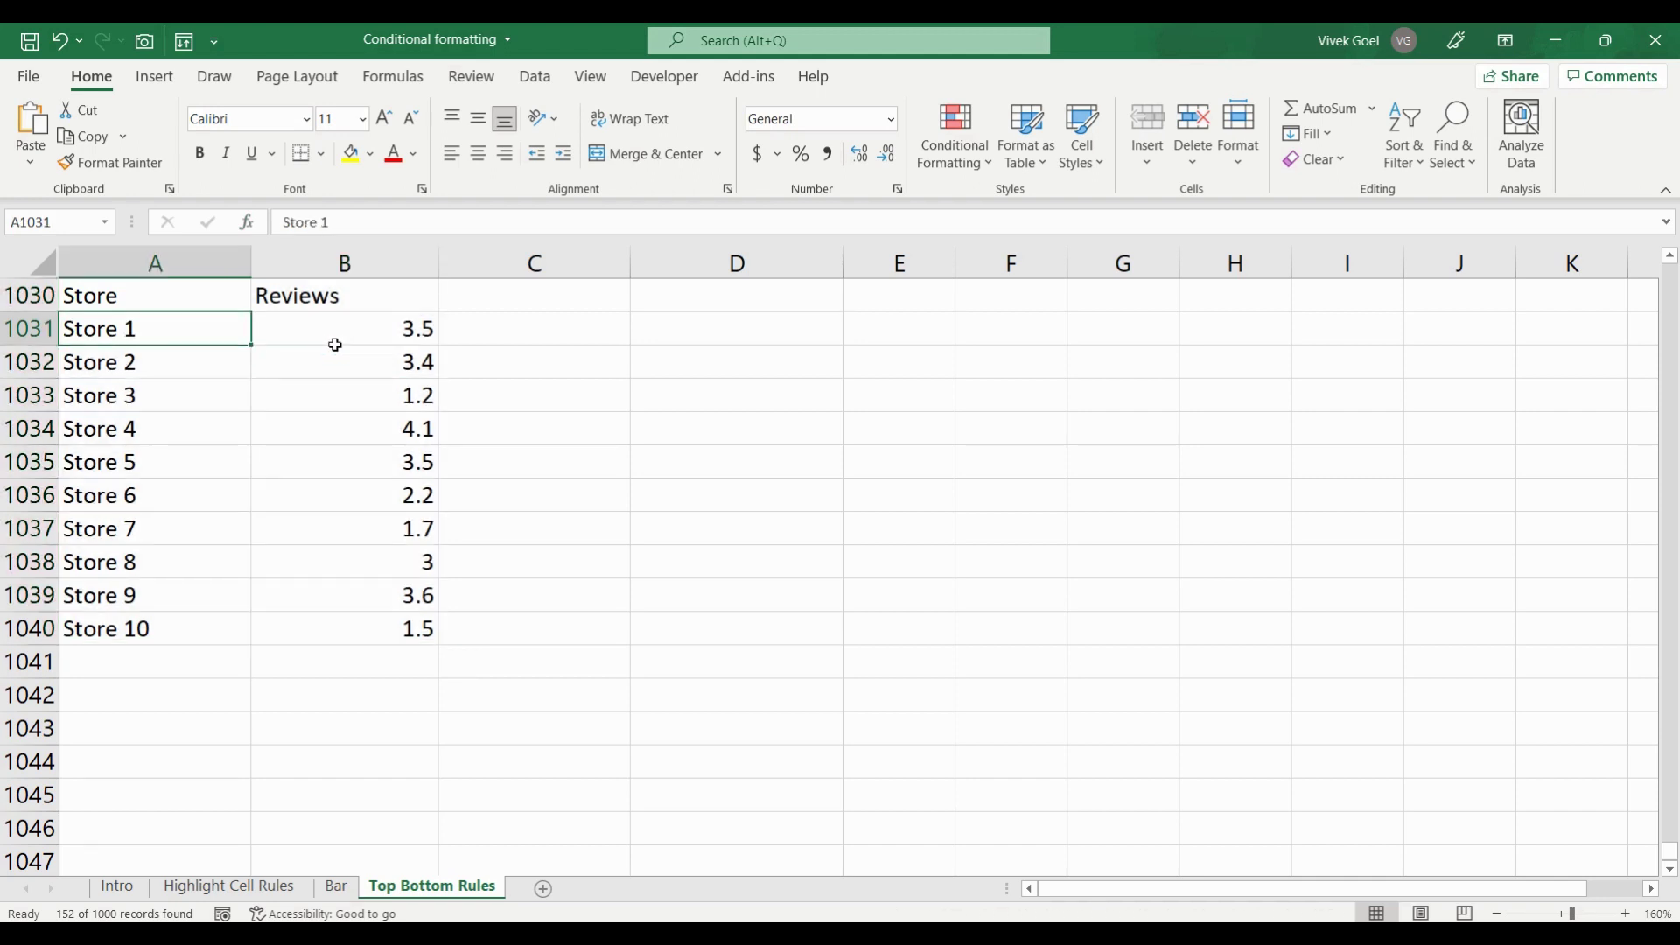
key(ctrl+shift+Down)
click(365, 333)
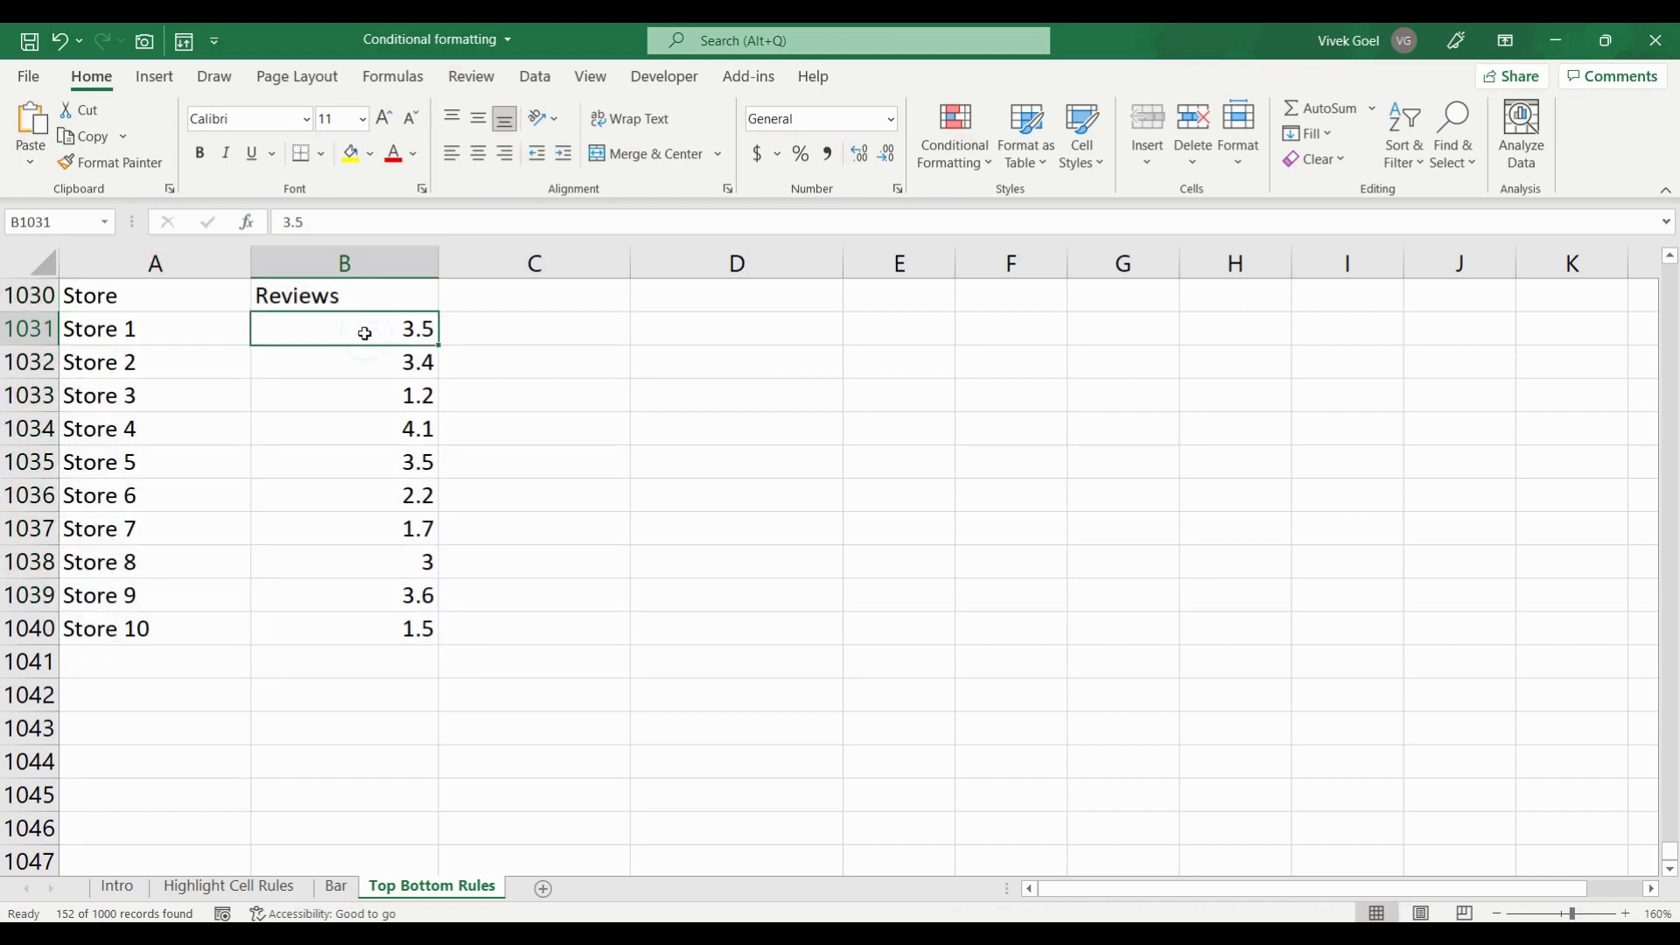
key(ctrl+shift+Down)
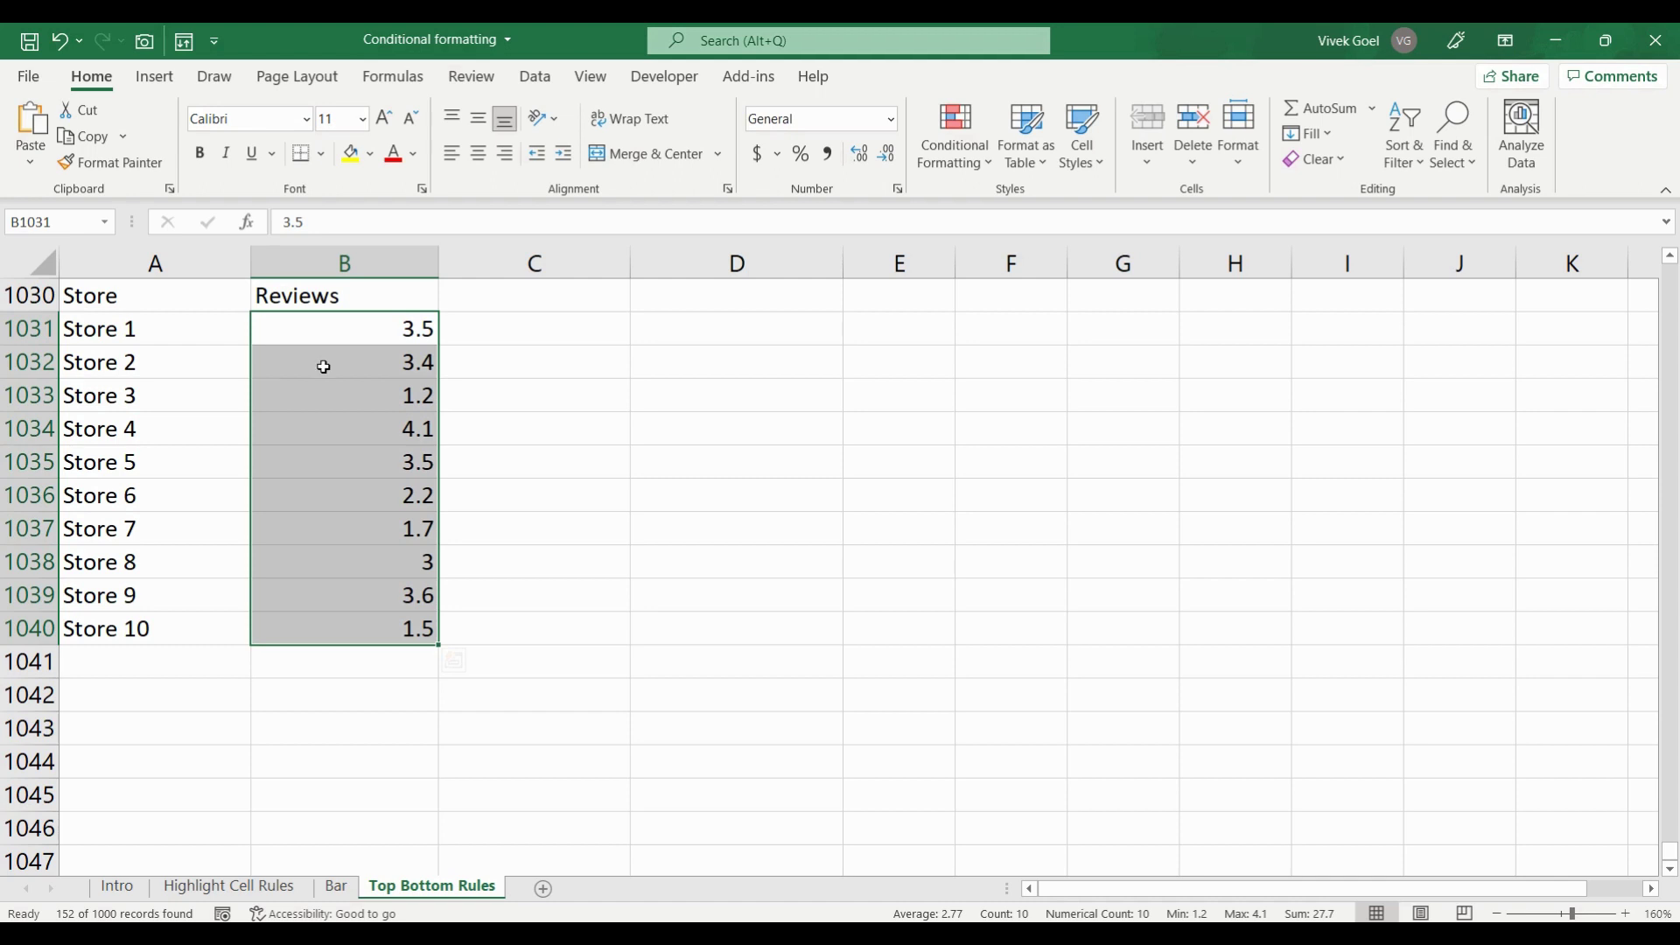
- Add a Bottom 3 Items rule with Light Red Fill, marking reviews 1.2, 1.7 and 1.5
click(972, 160)
mouse_move(1030, 258)
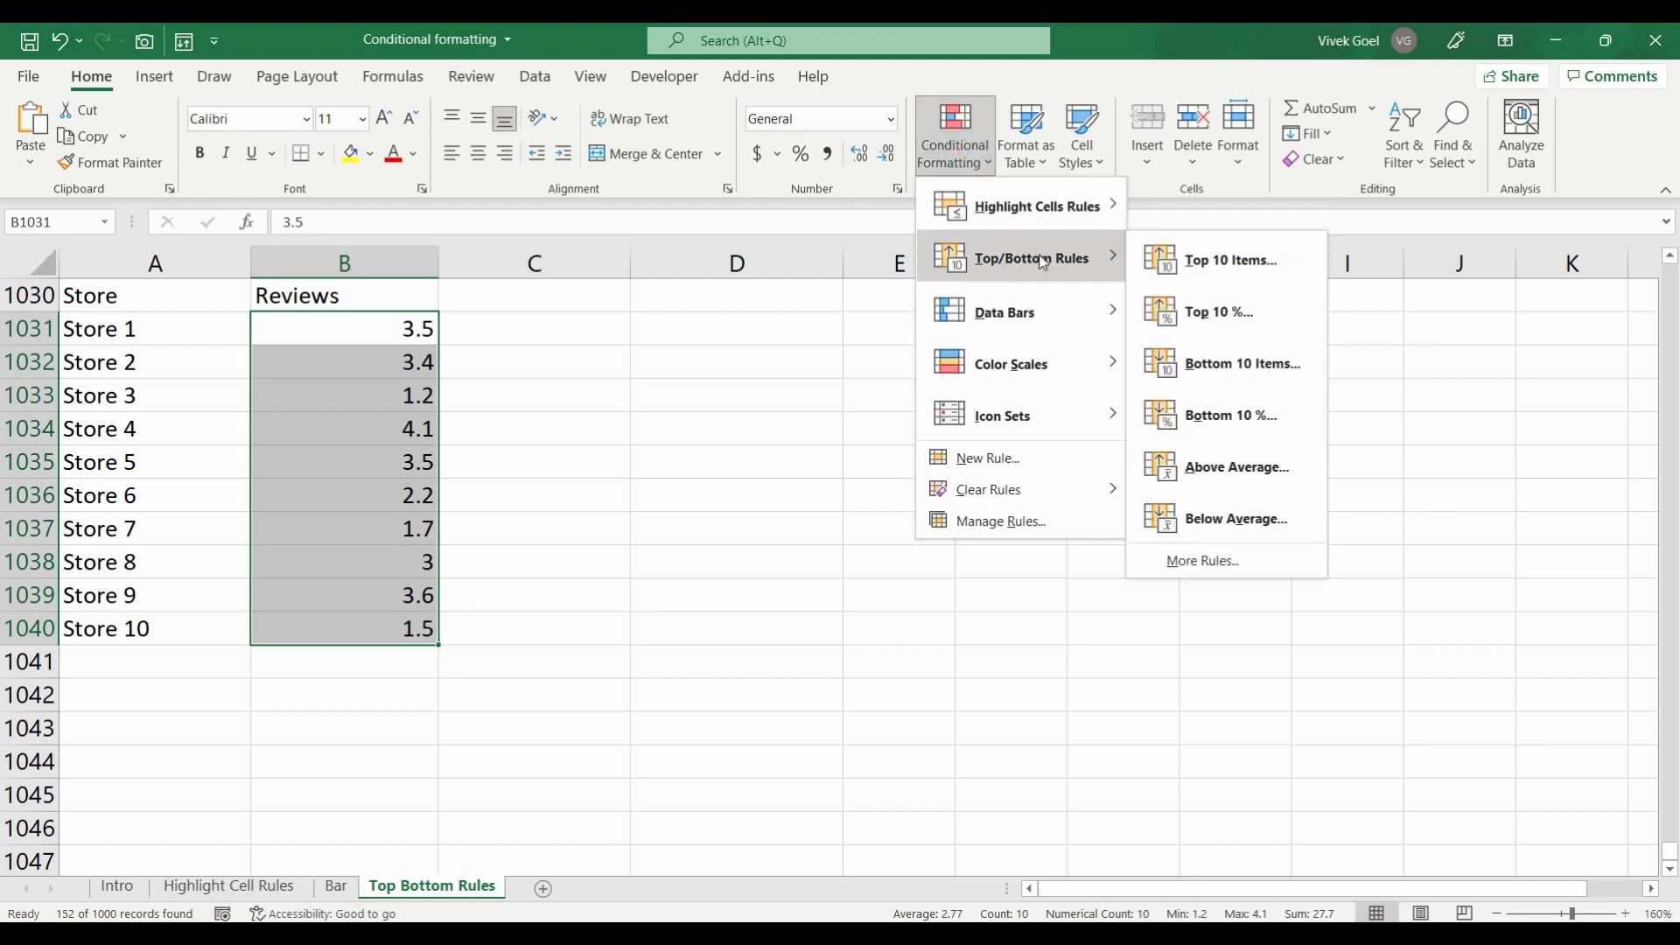
click(1245, 366)
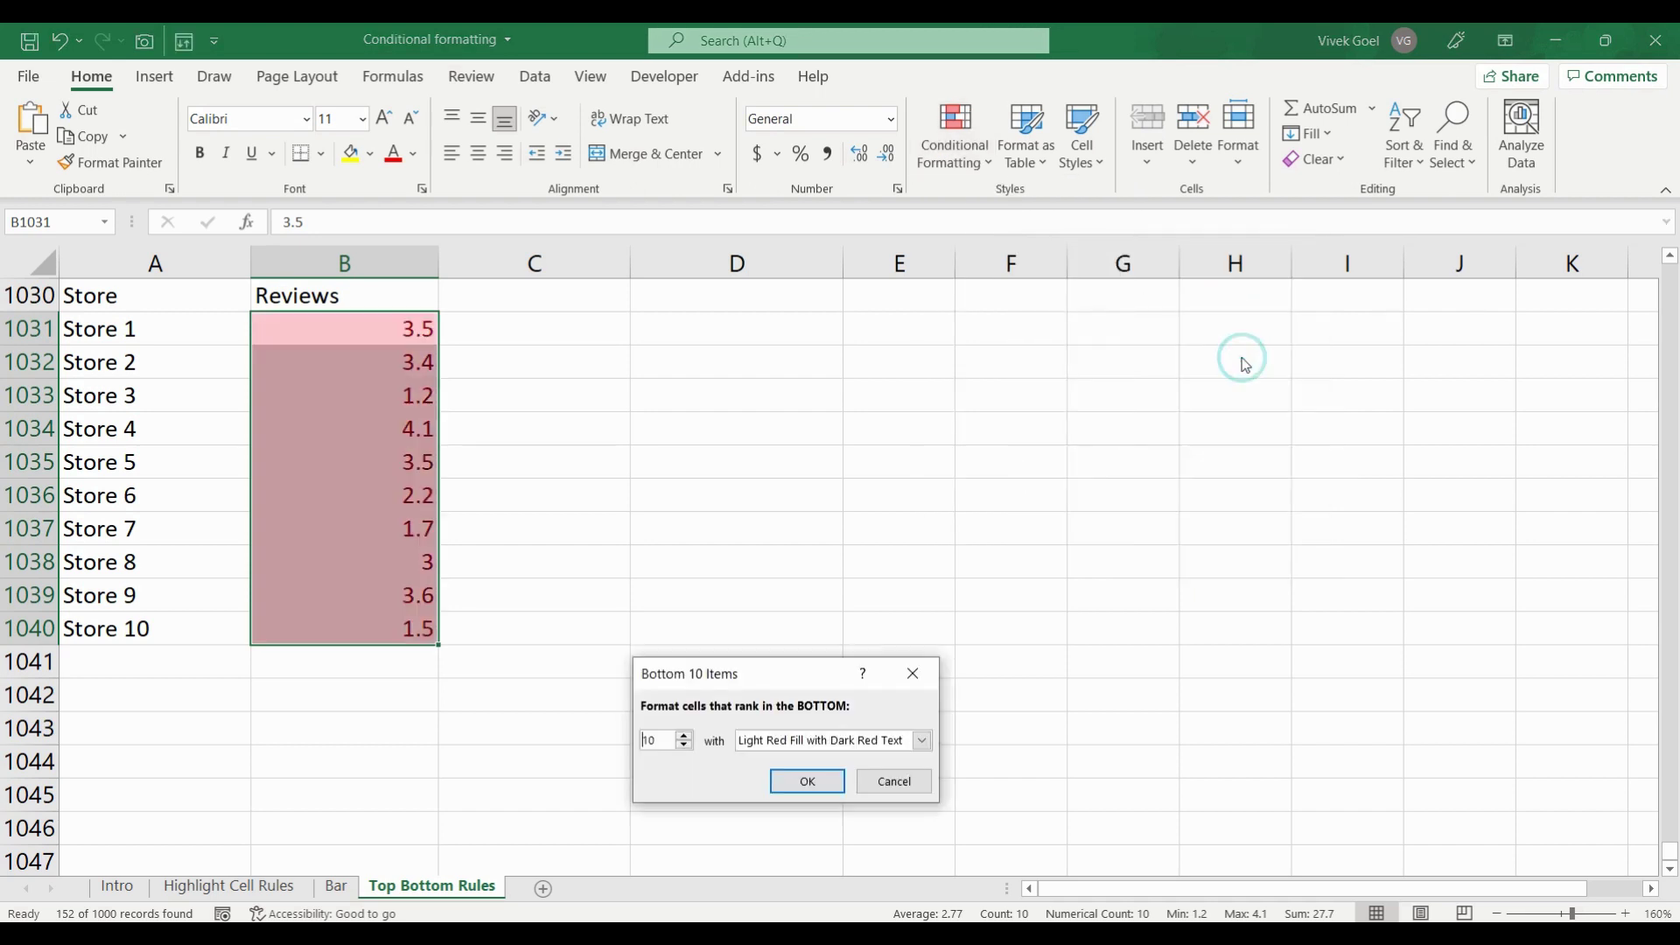
double_click(659, 740)
text(3)
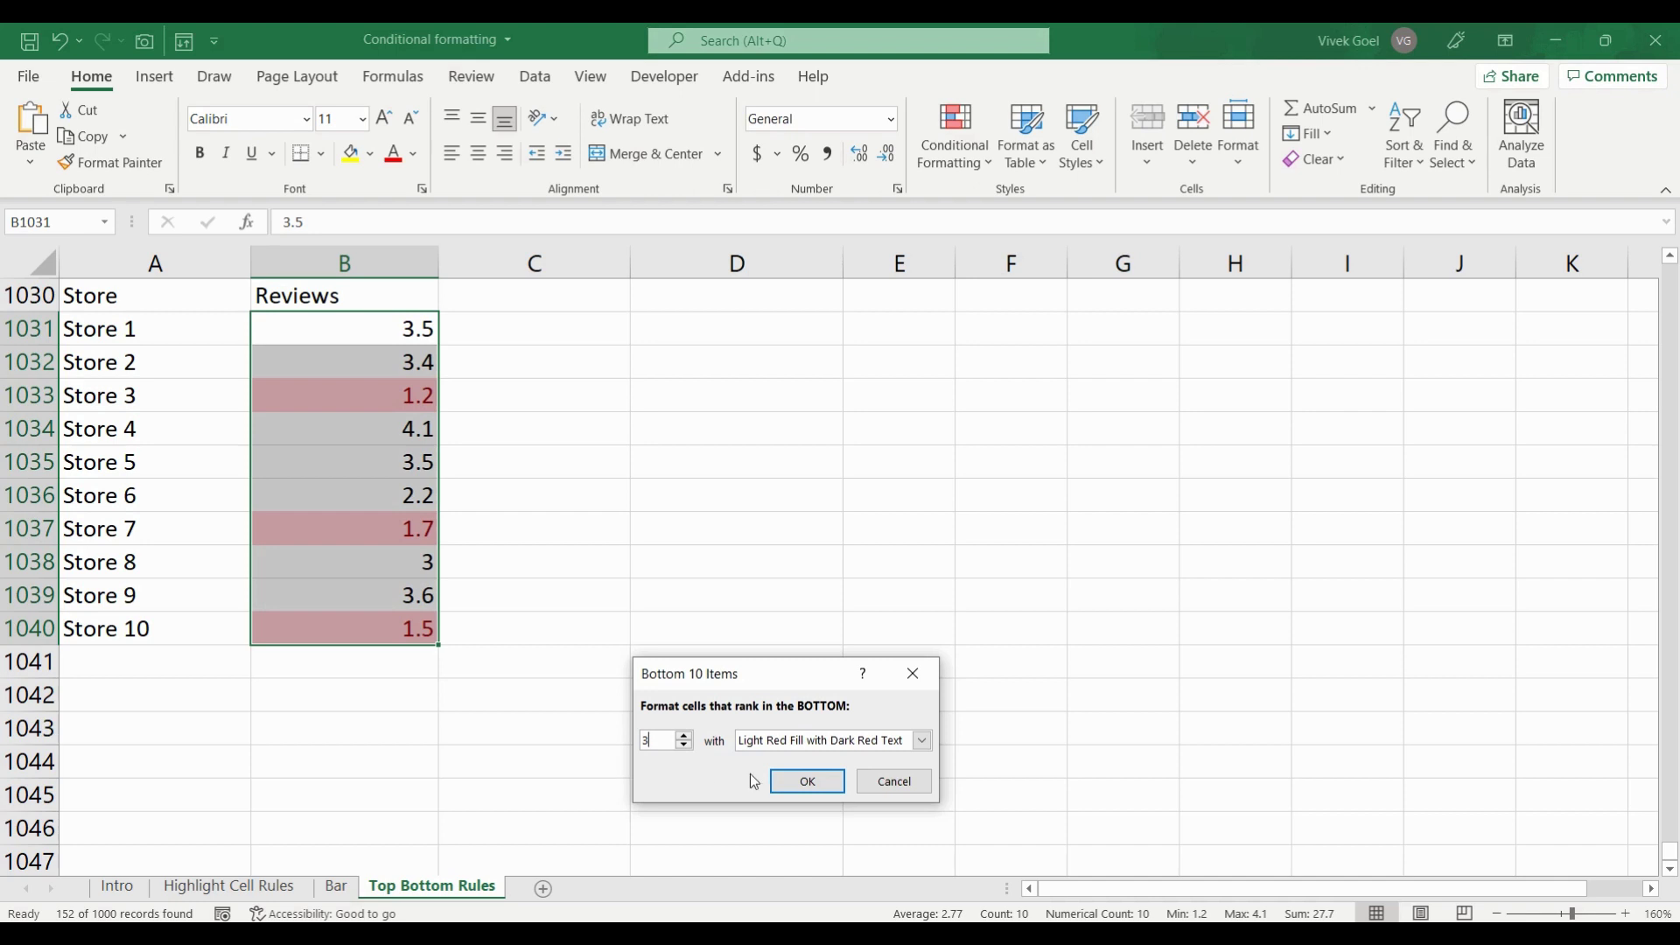
click(804, 779)
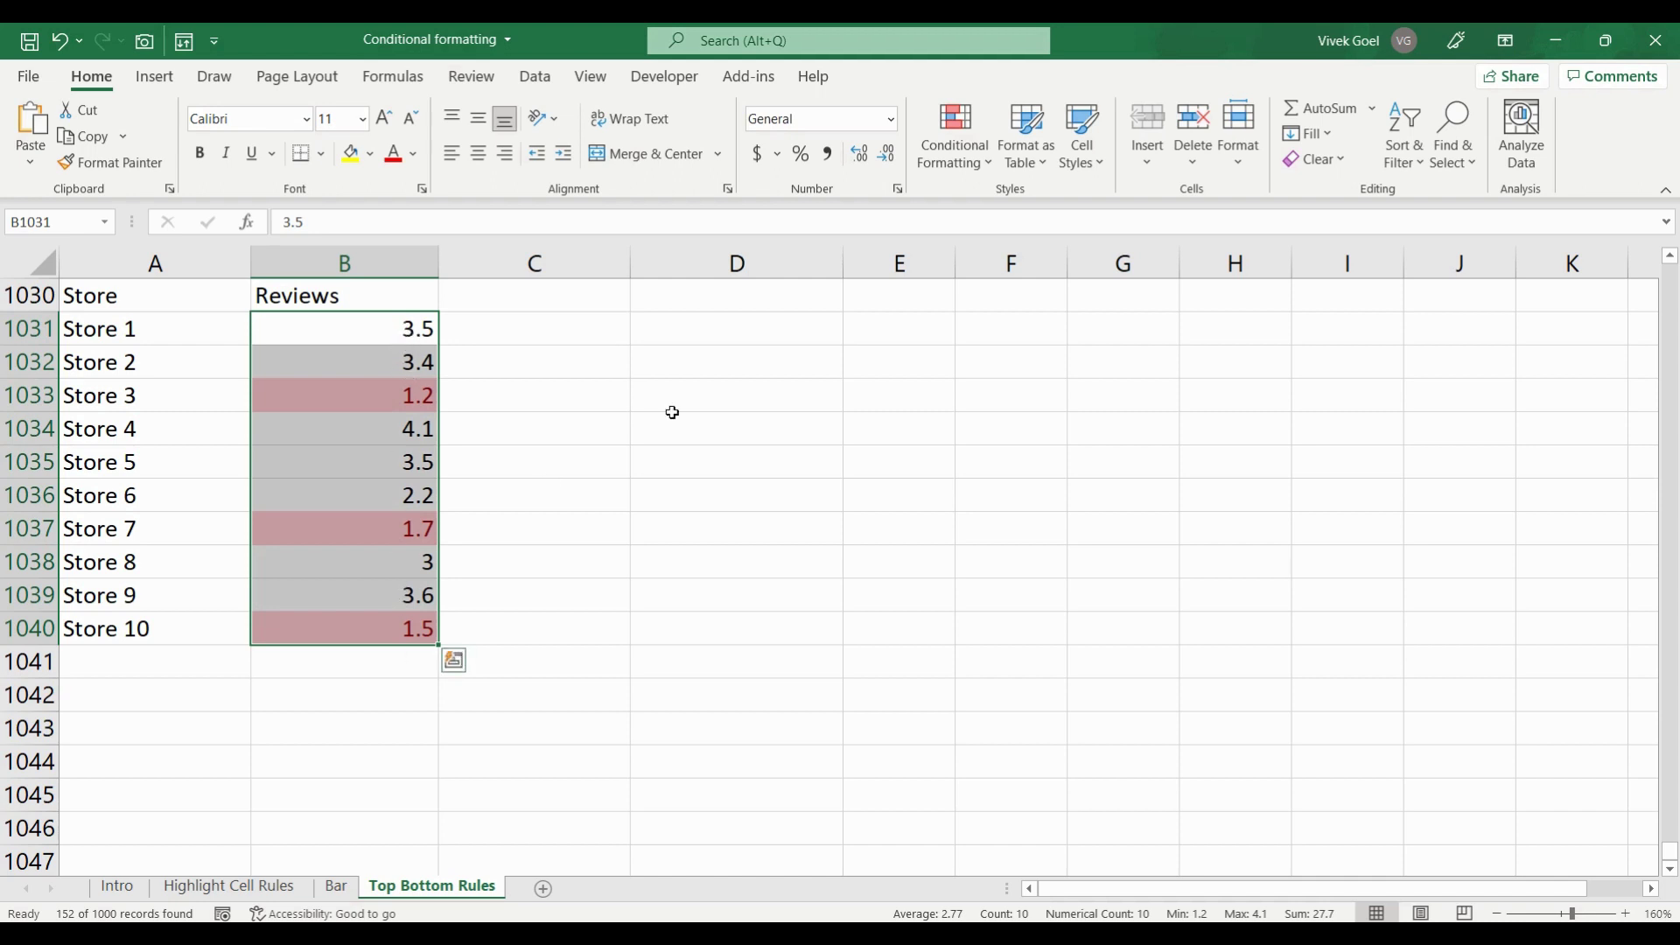
- Undo the bottom-3 red highlighting rule
click(976, 175)
mouse_move(1030, 257)
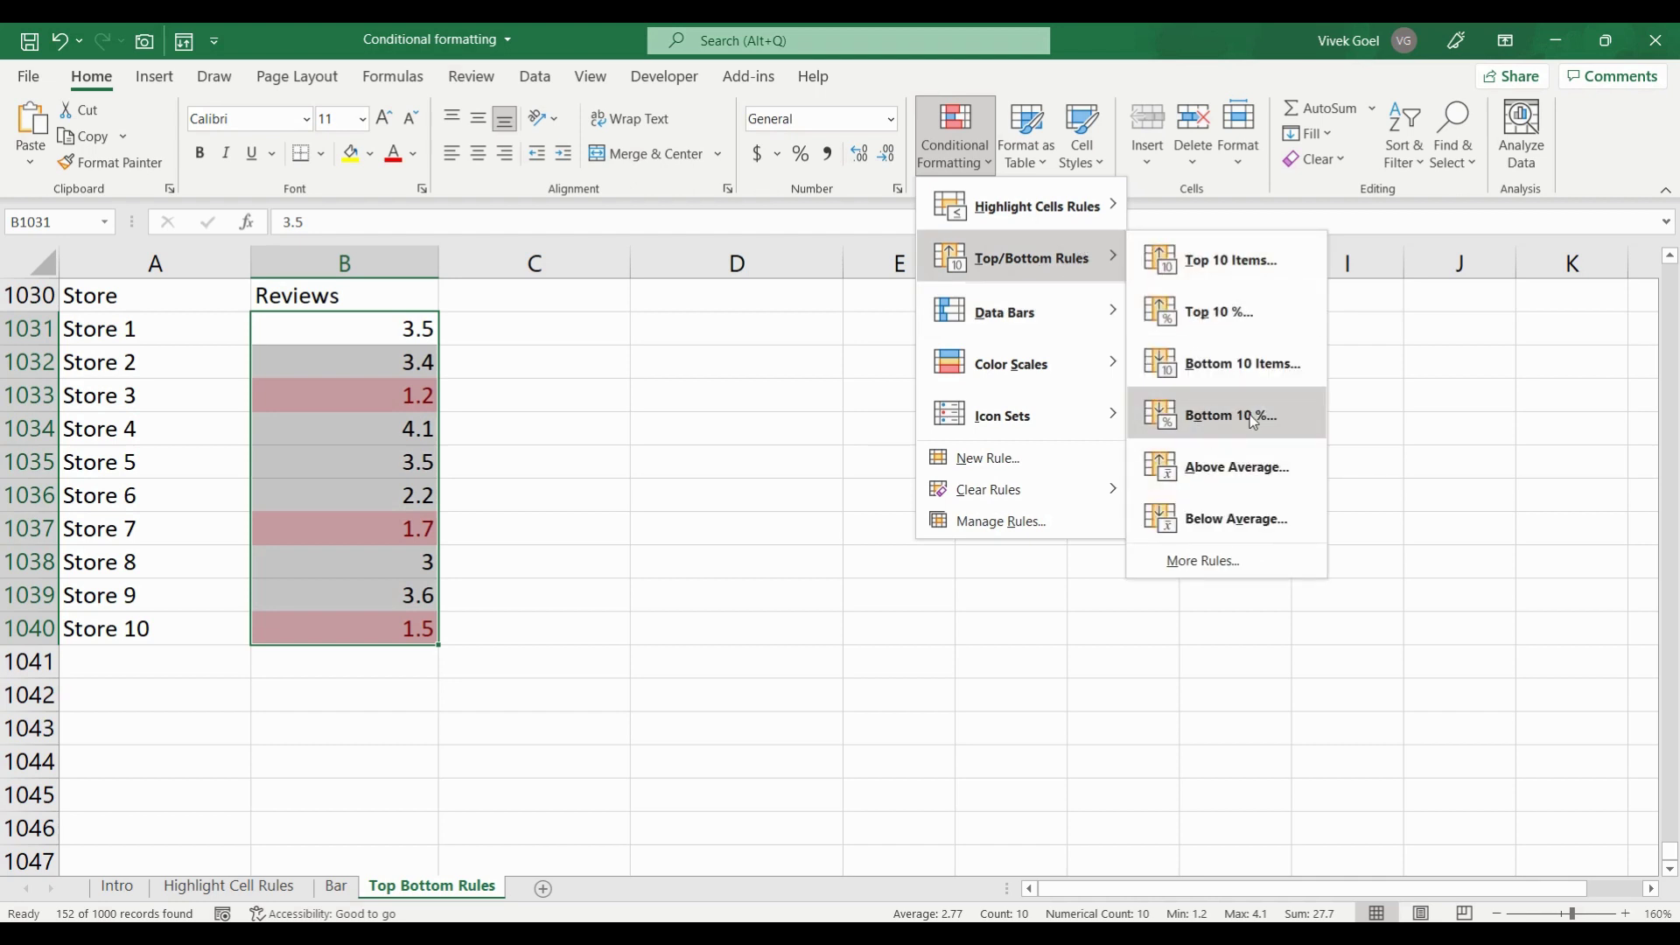
click(843, 426)
key(ctrl+z)
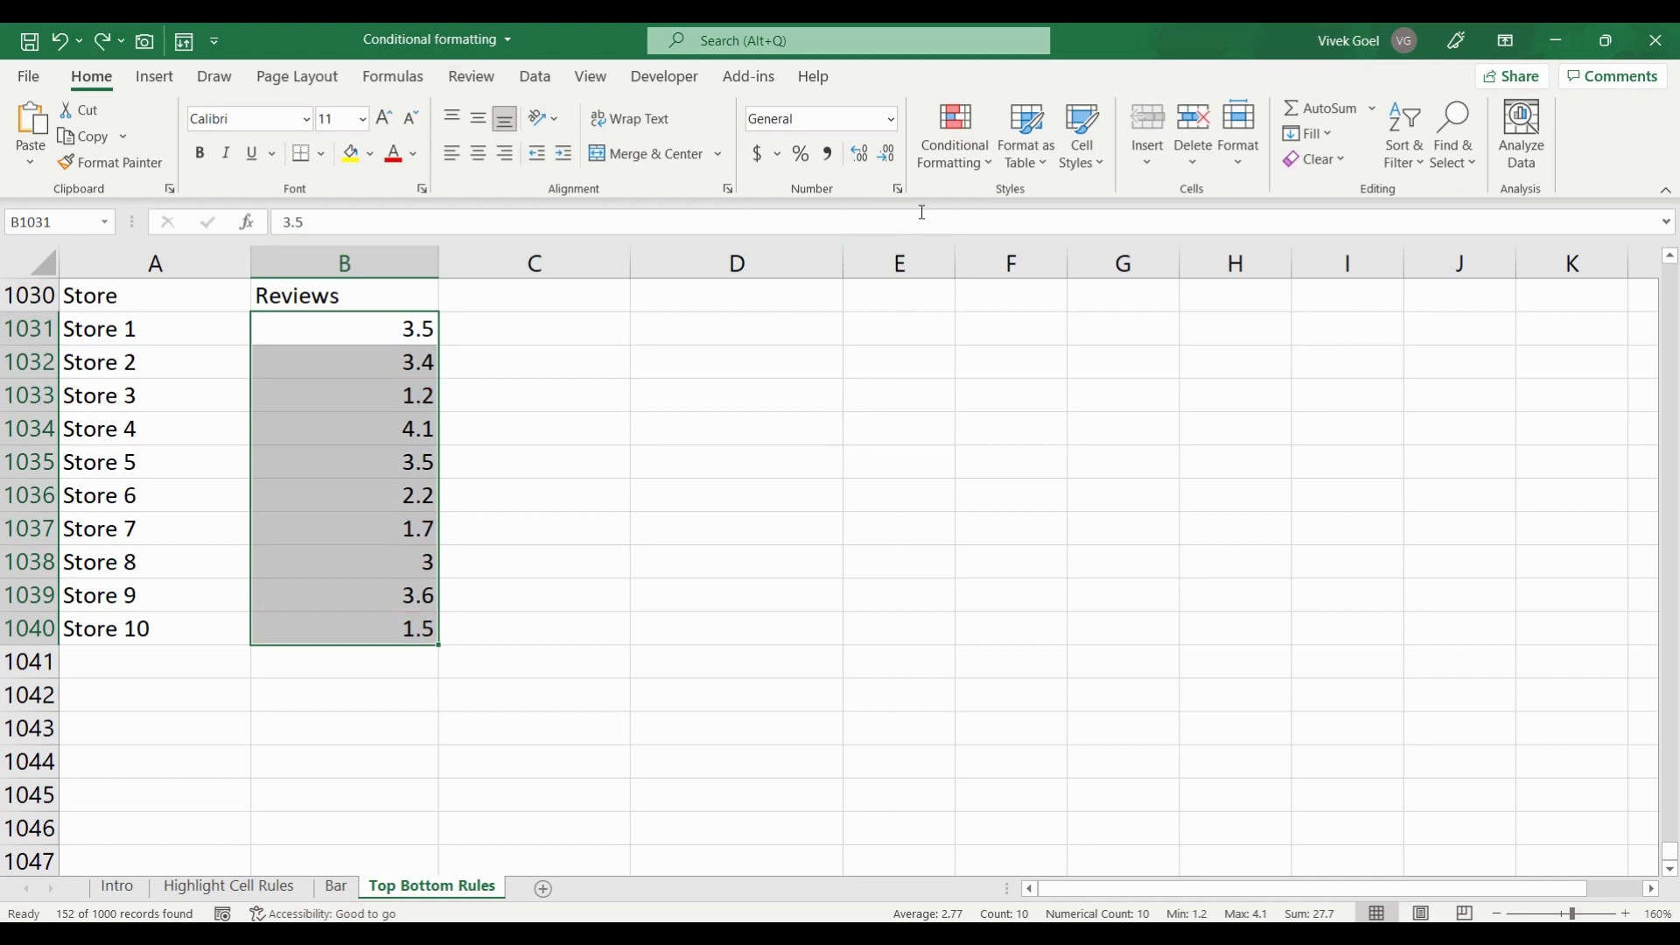
- Add a Bottom 20% rule with Light Red Fill, marking reviews 1.2 and 1.5
click(955, 147)
mouse_move(1031, 257)
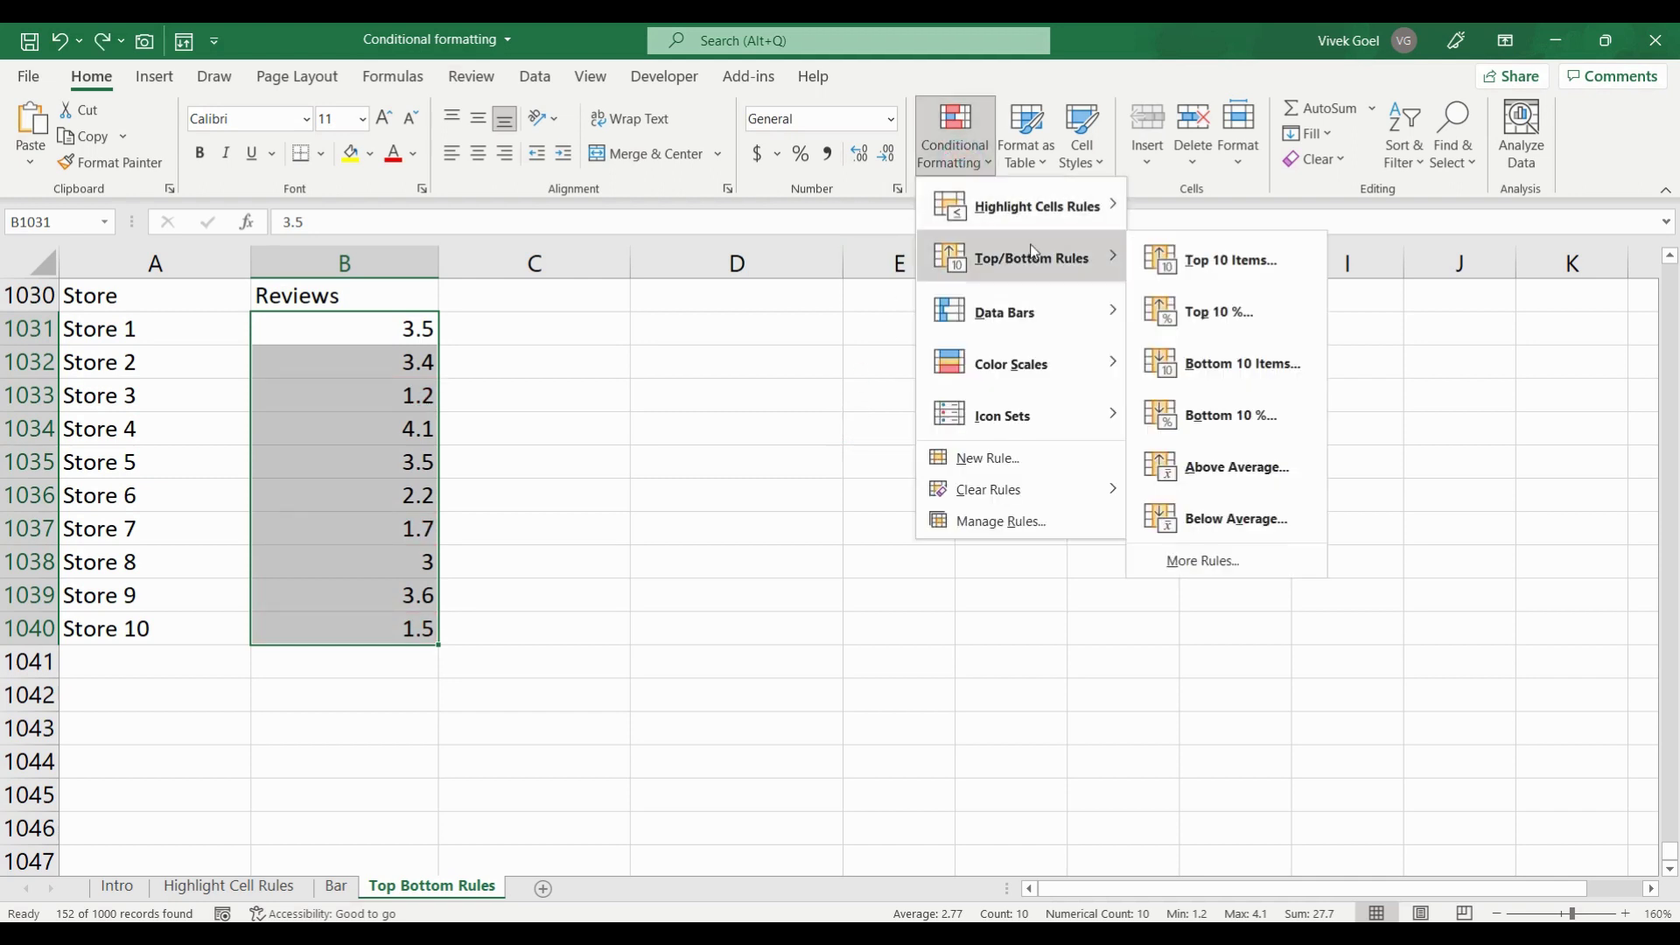
click(1234, 414)
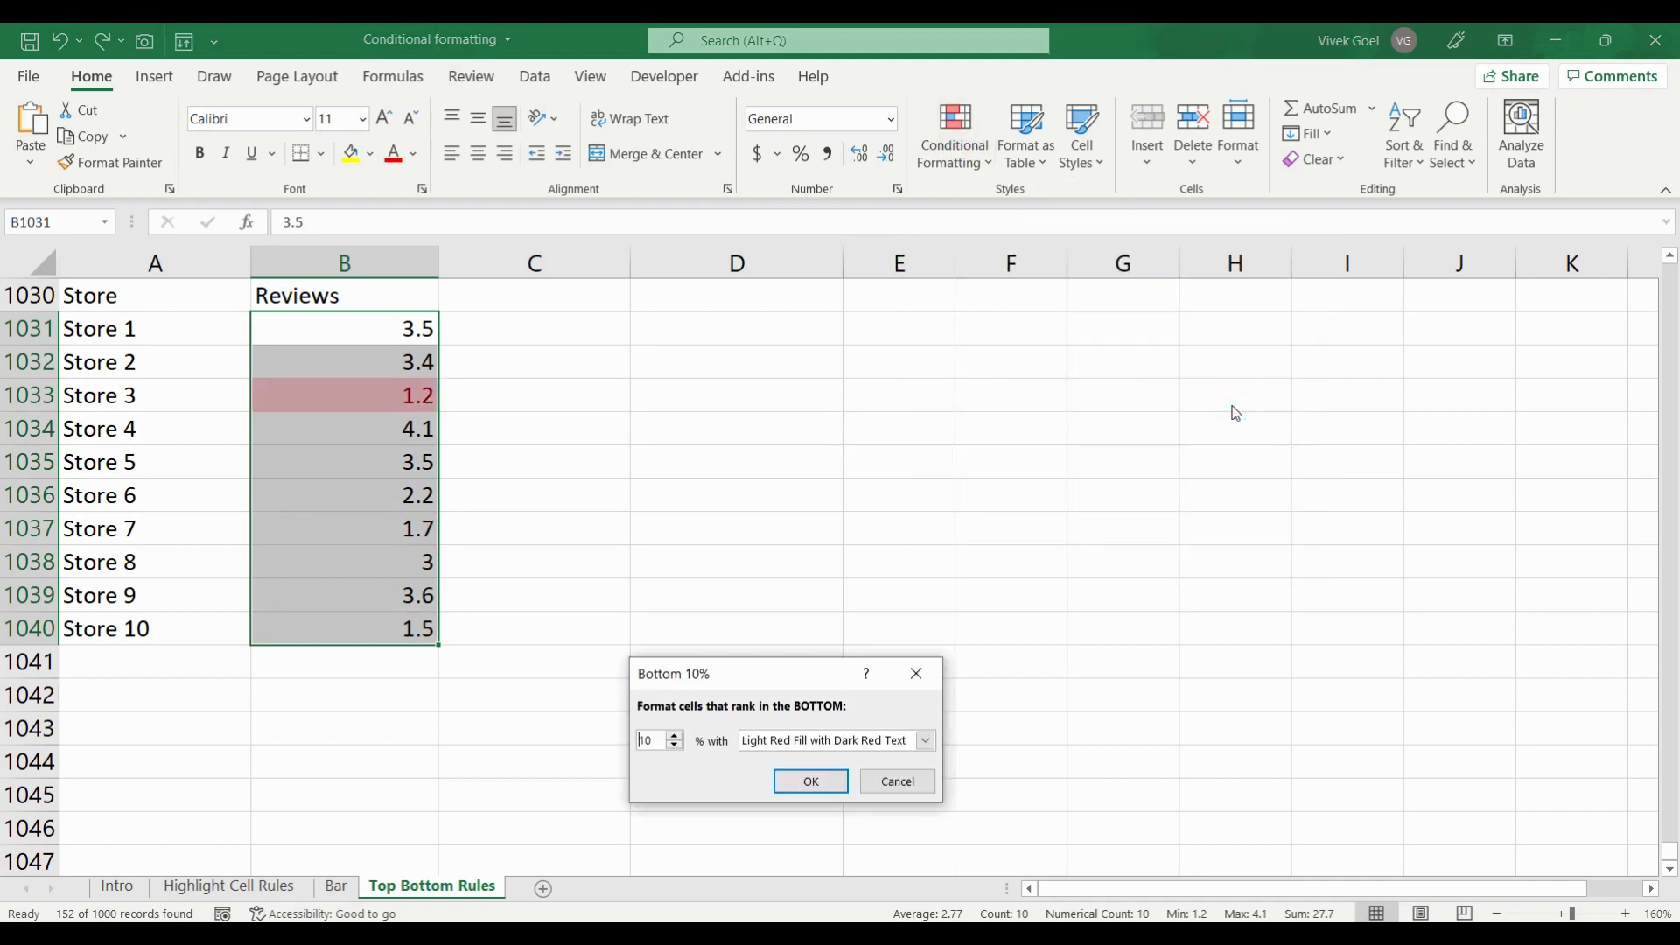
double_click(654, 738)
text(20)
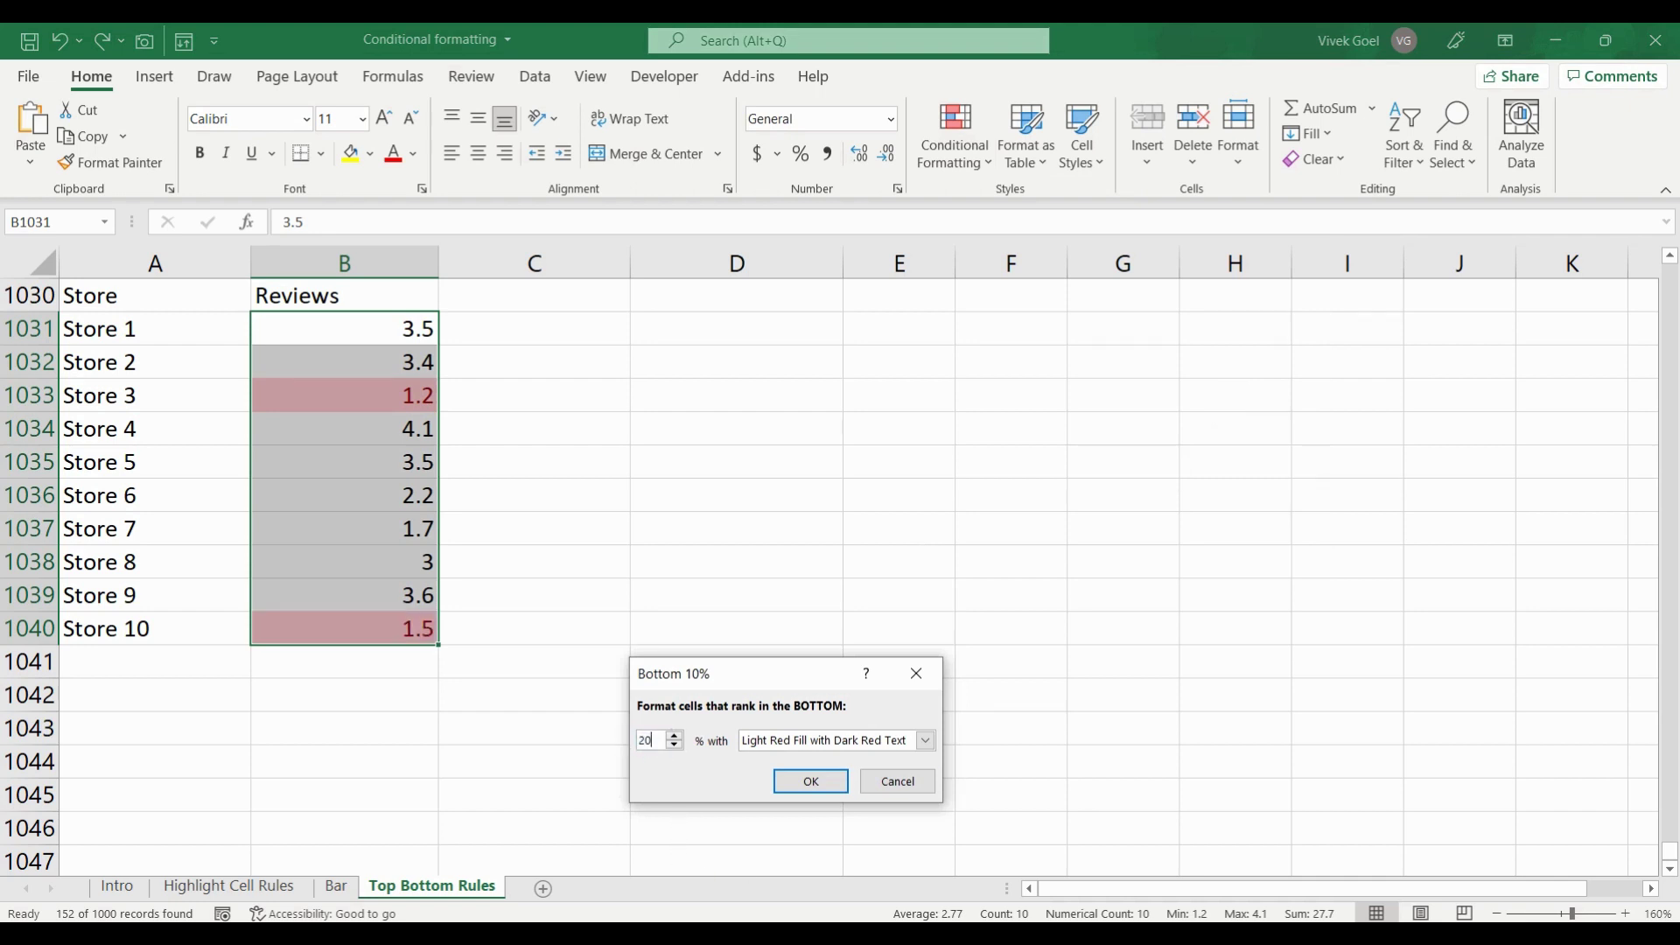
click(807, 780)
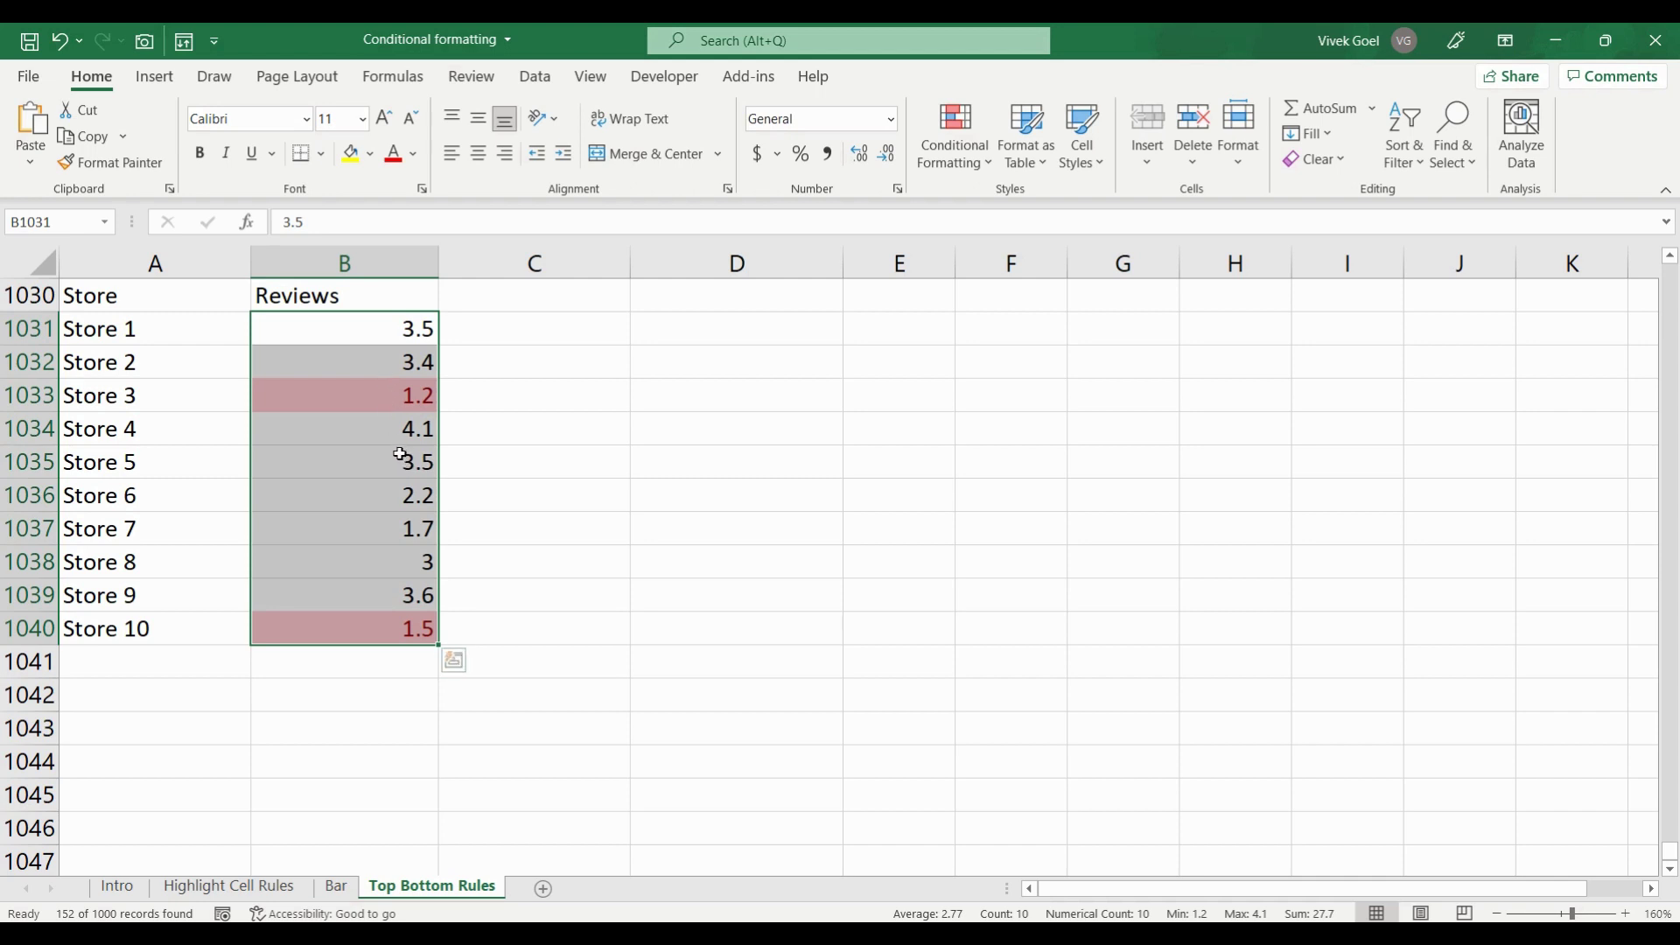
click(398, 426)
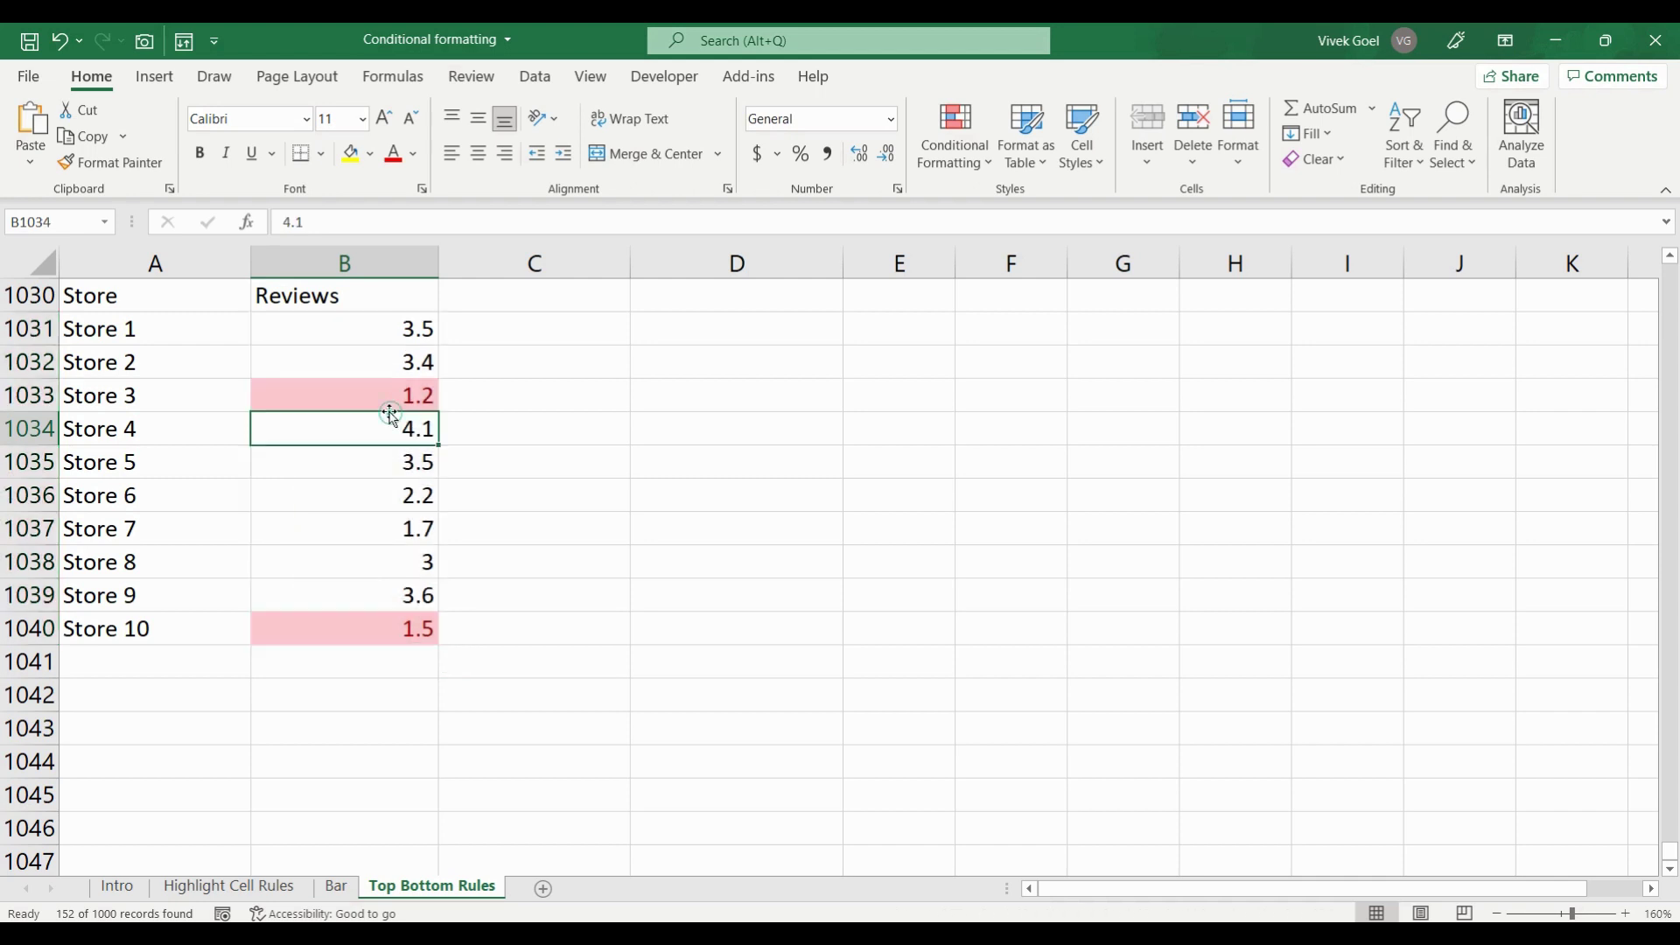
click(389, 395)
click(411, 625)
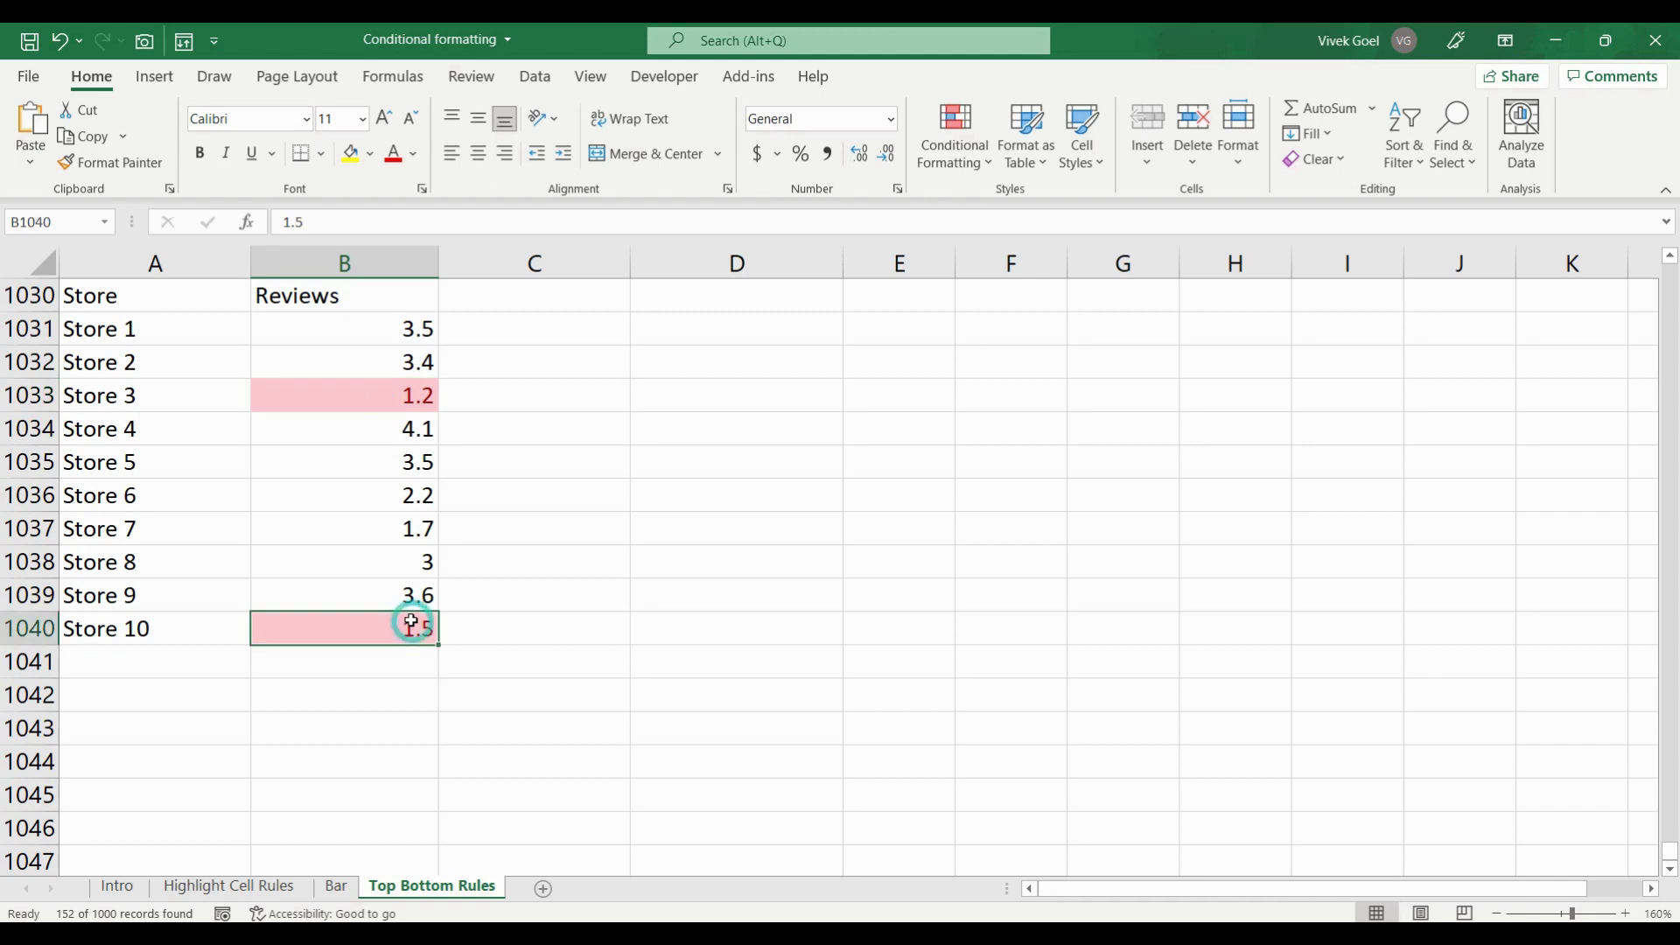
click(407, 329)
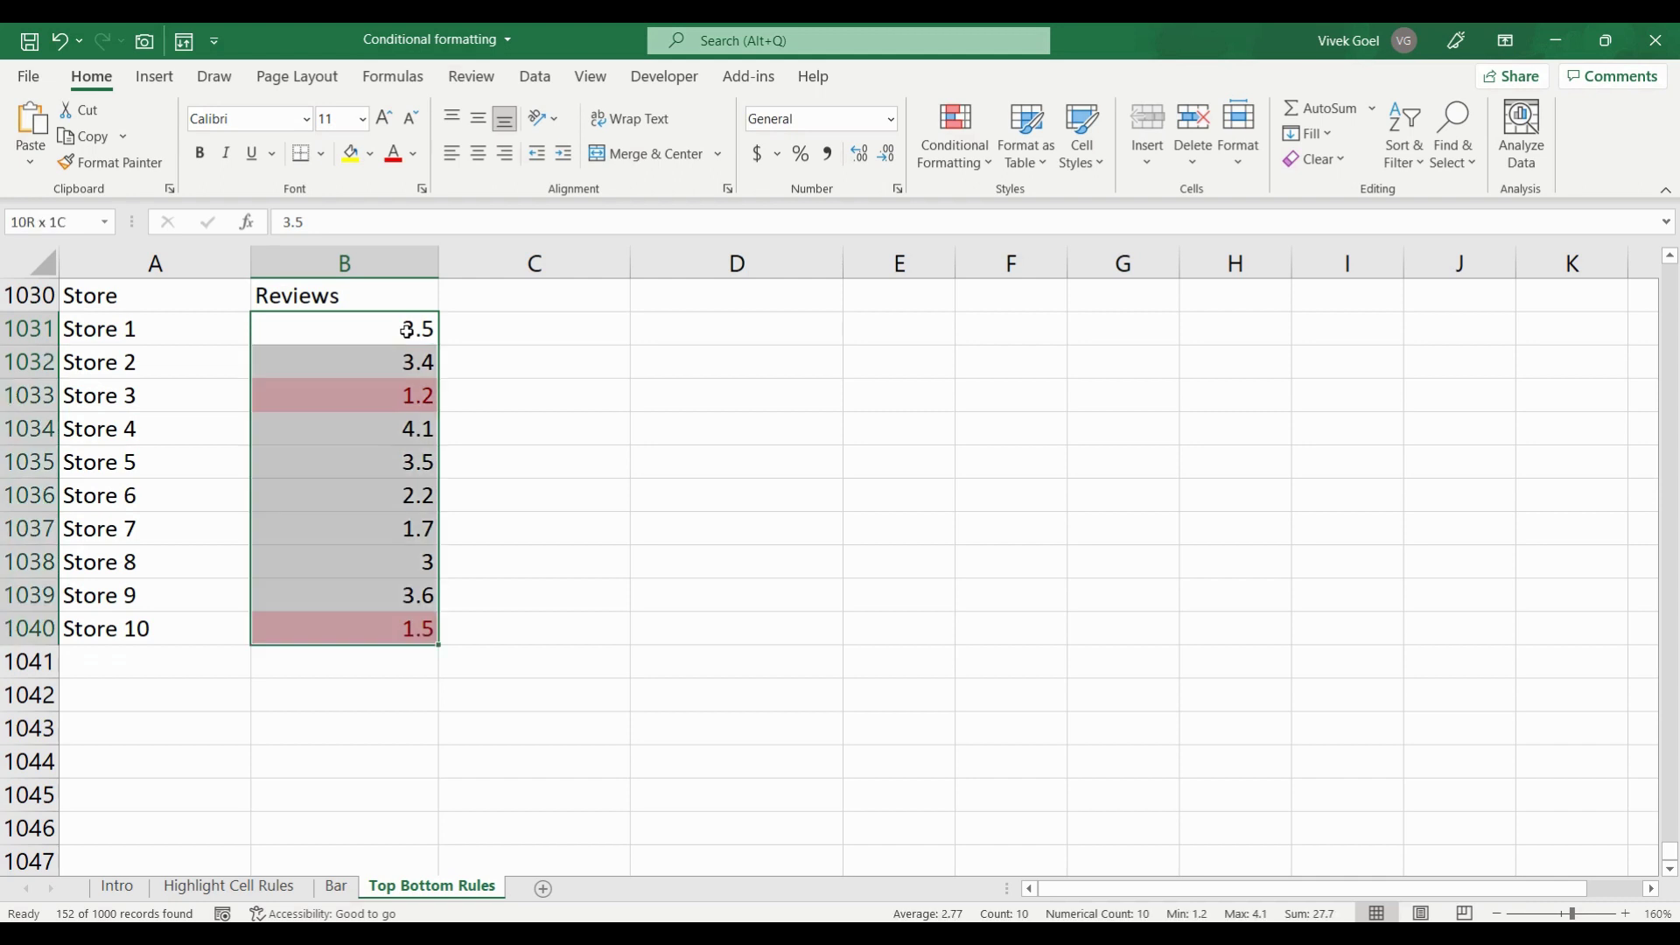
- Add a Top 20% rule with Green Fill and Dark Green Text to the reviews
click(959, 158)
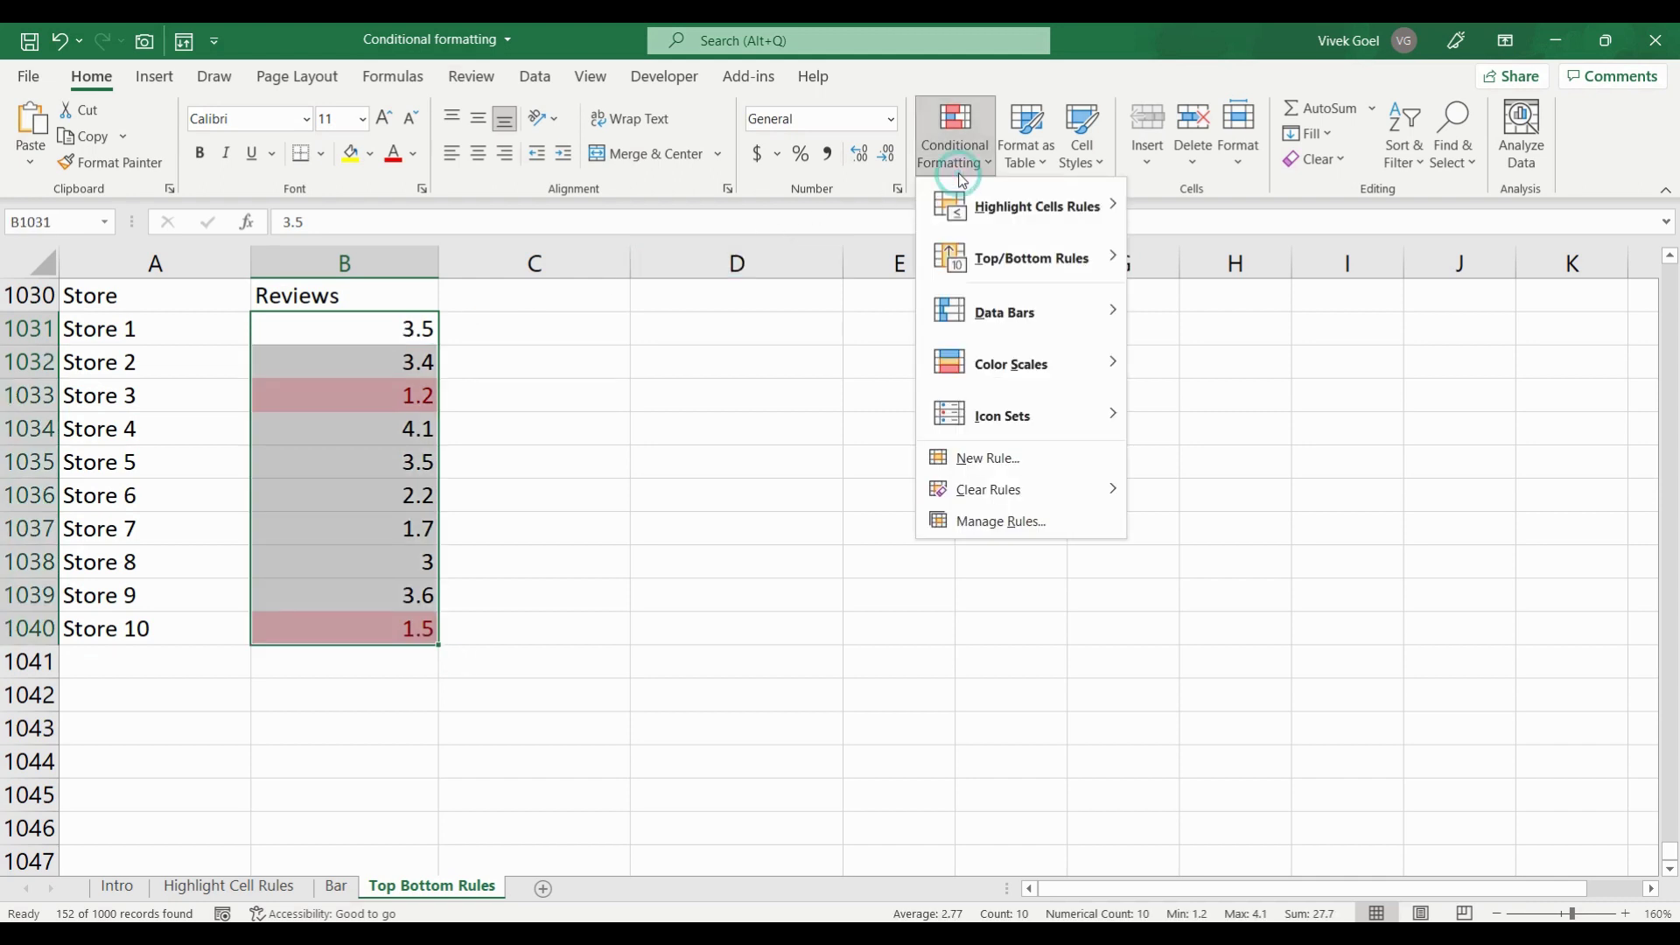
mouse_move(1030, 258)
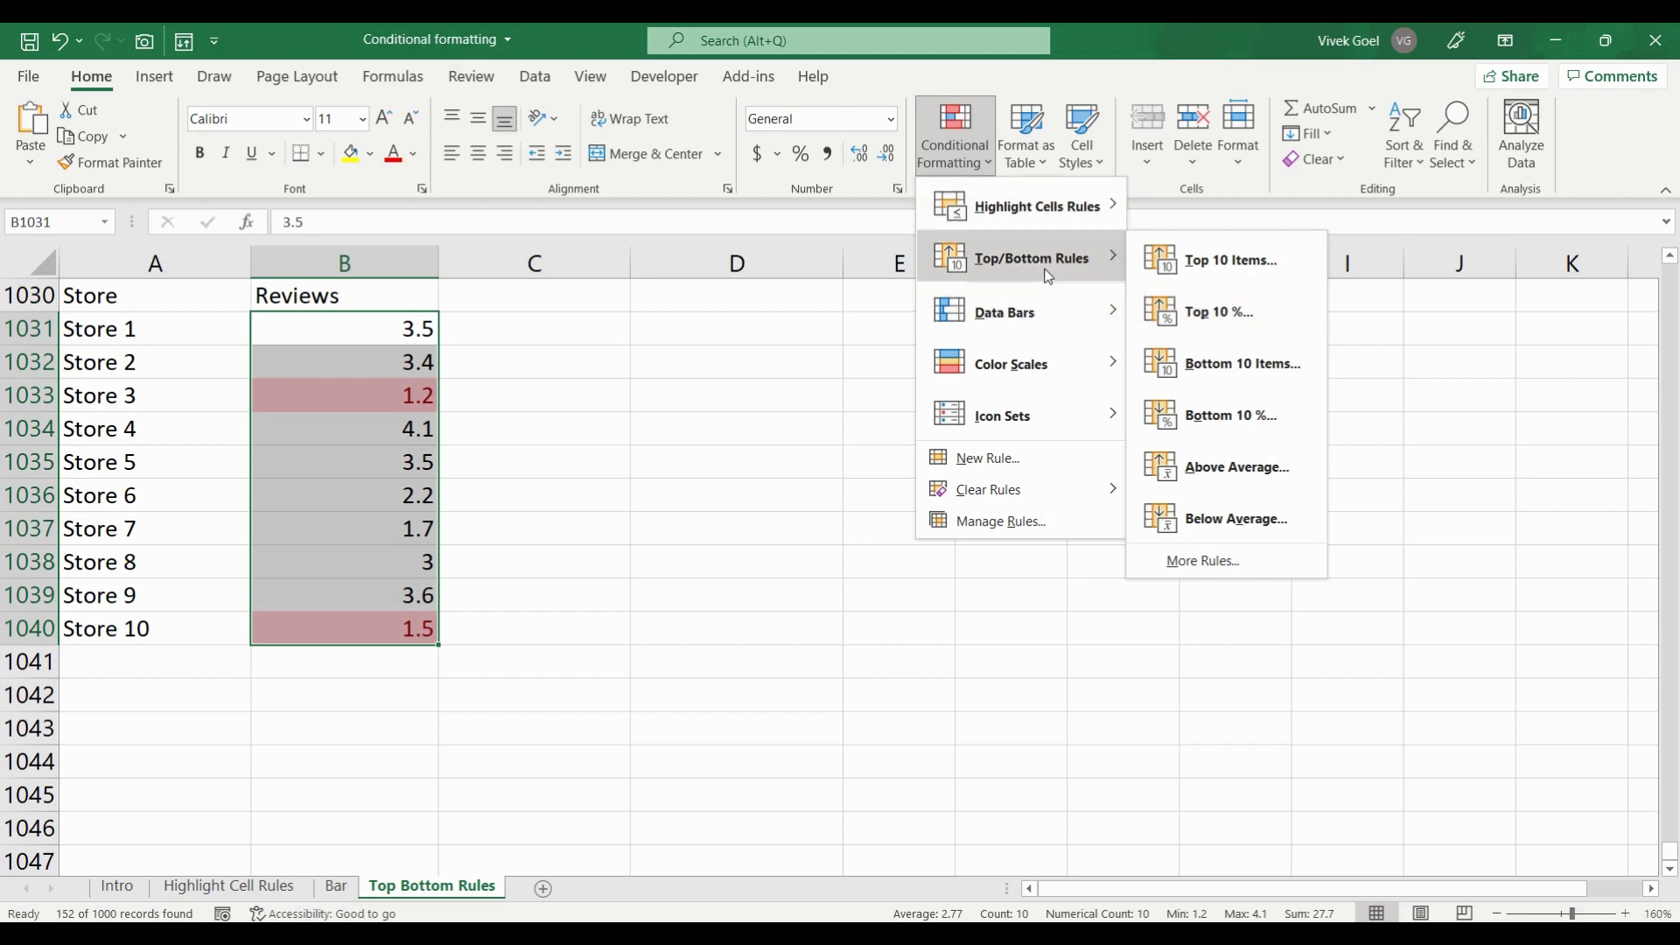
click(1173, 312)
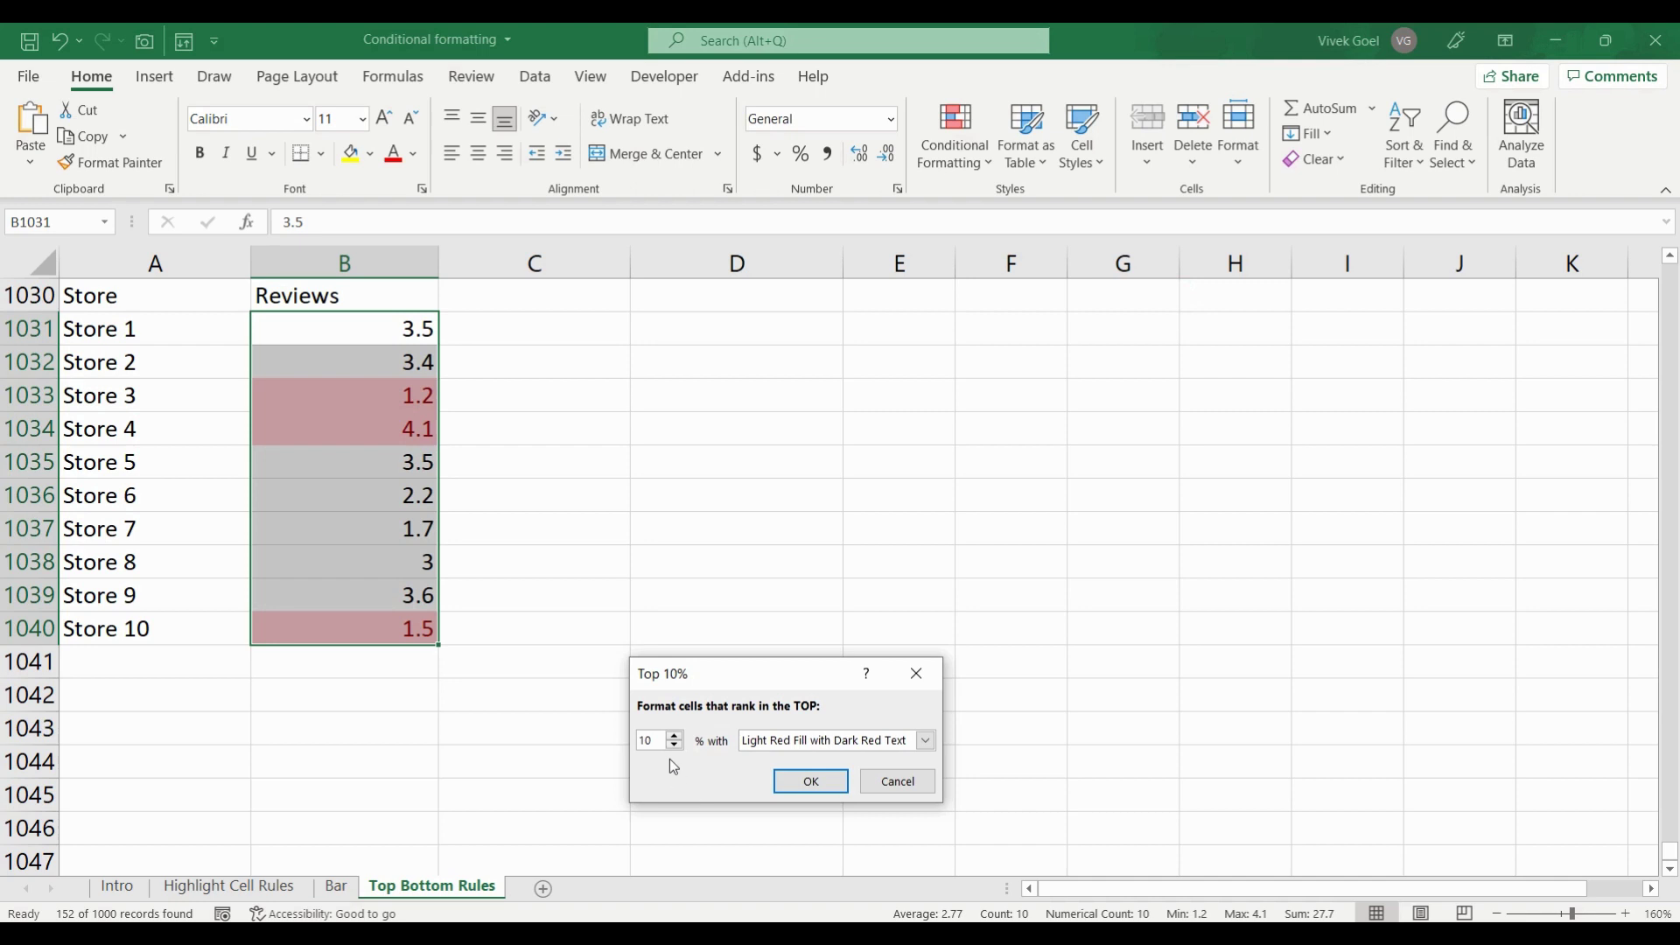
double_click(658, 739)
text(20)
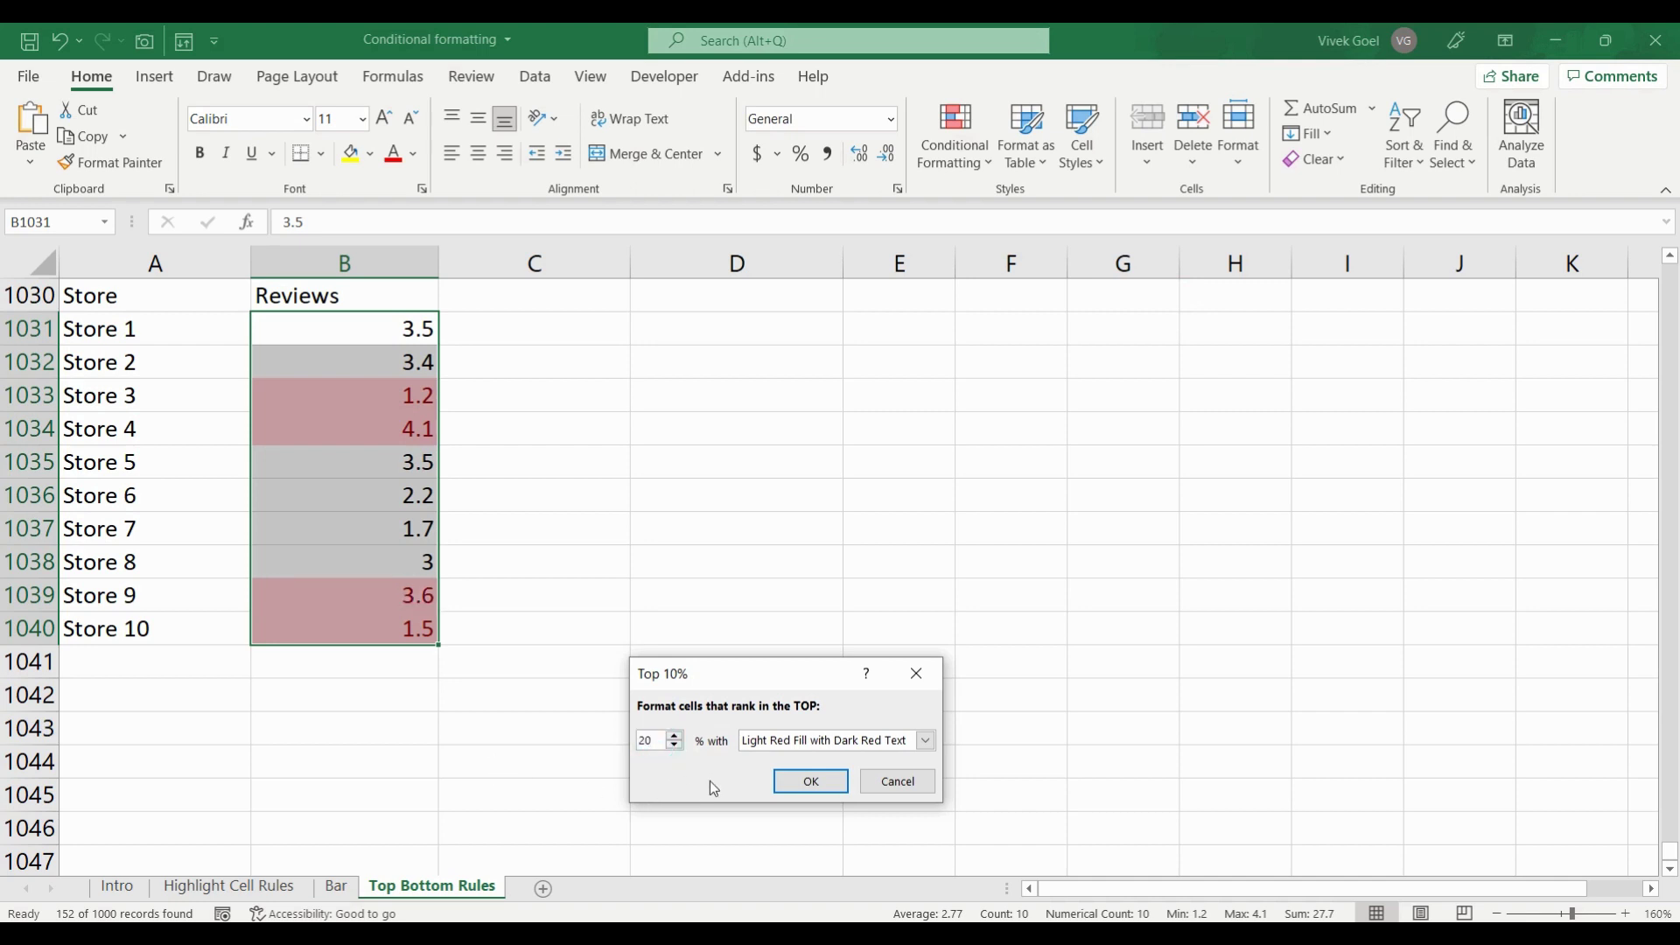
click(783, 756)
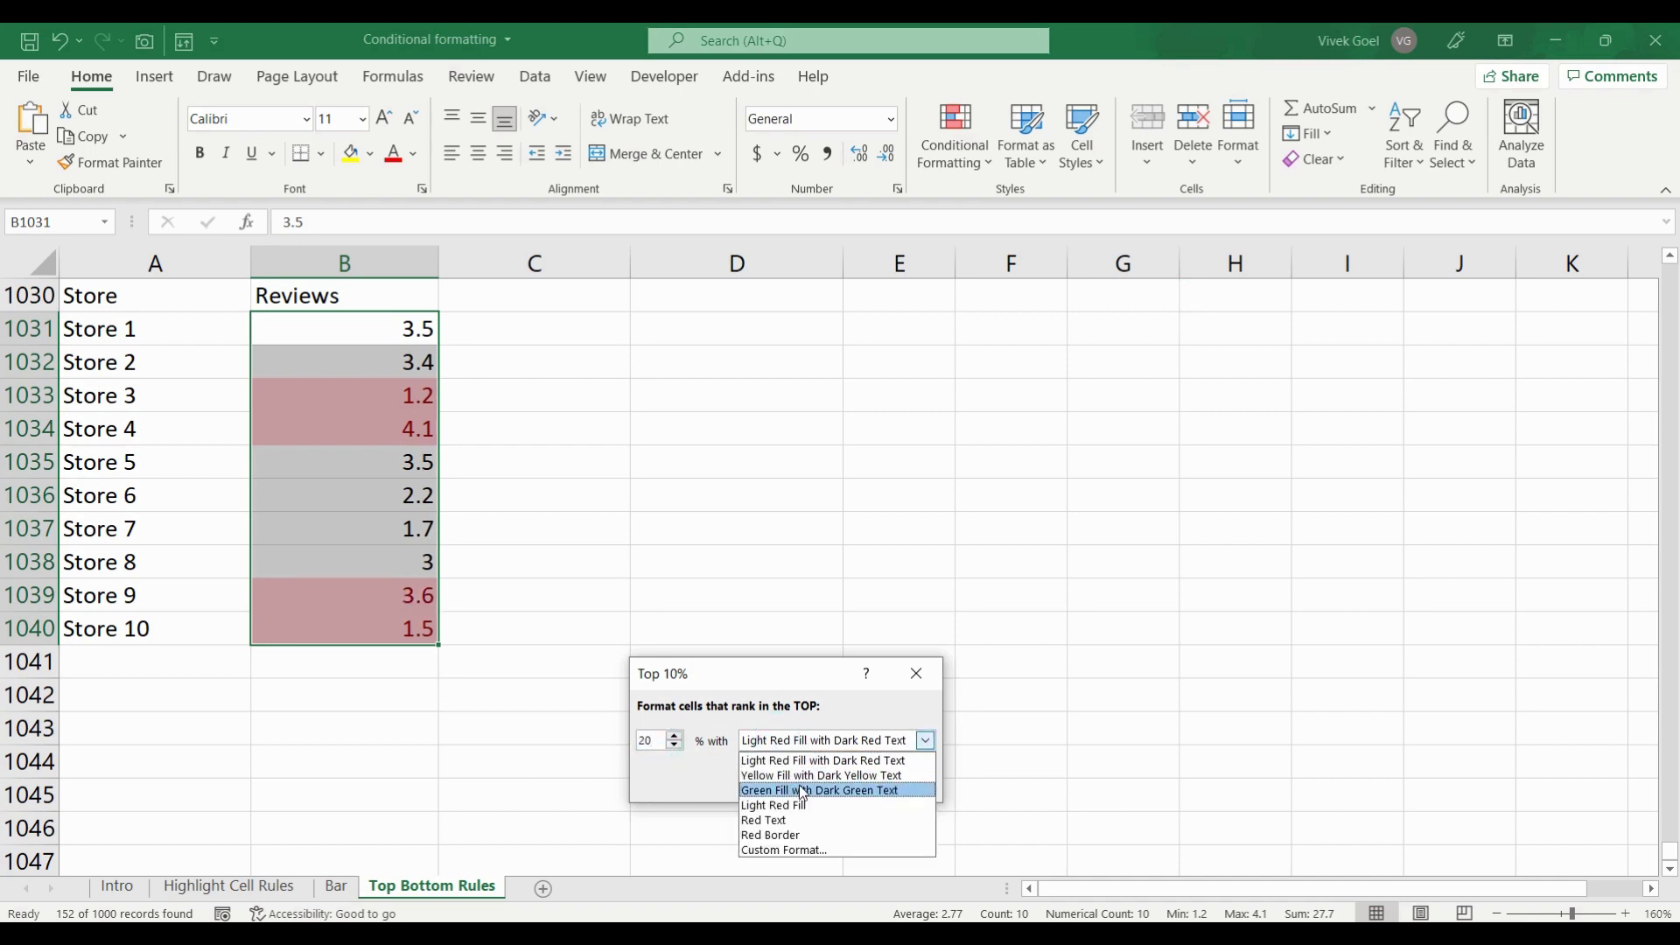
click(803, 788)
click(373, 445)
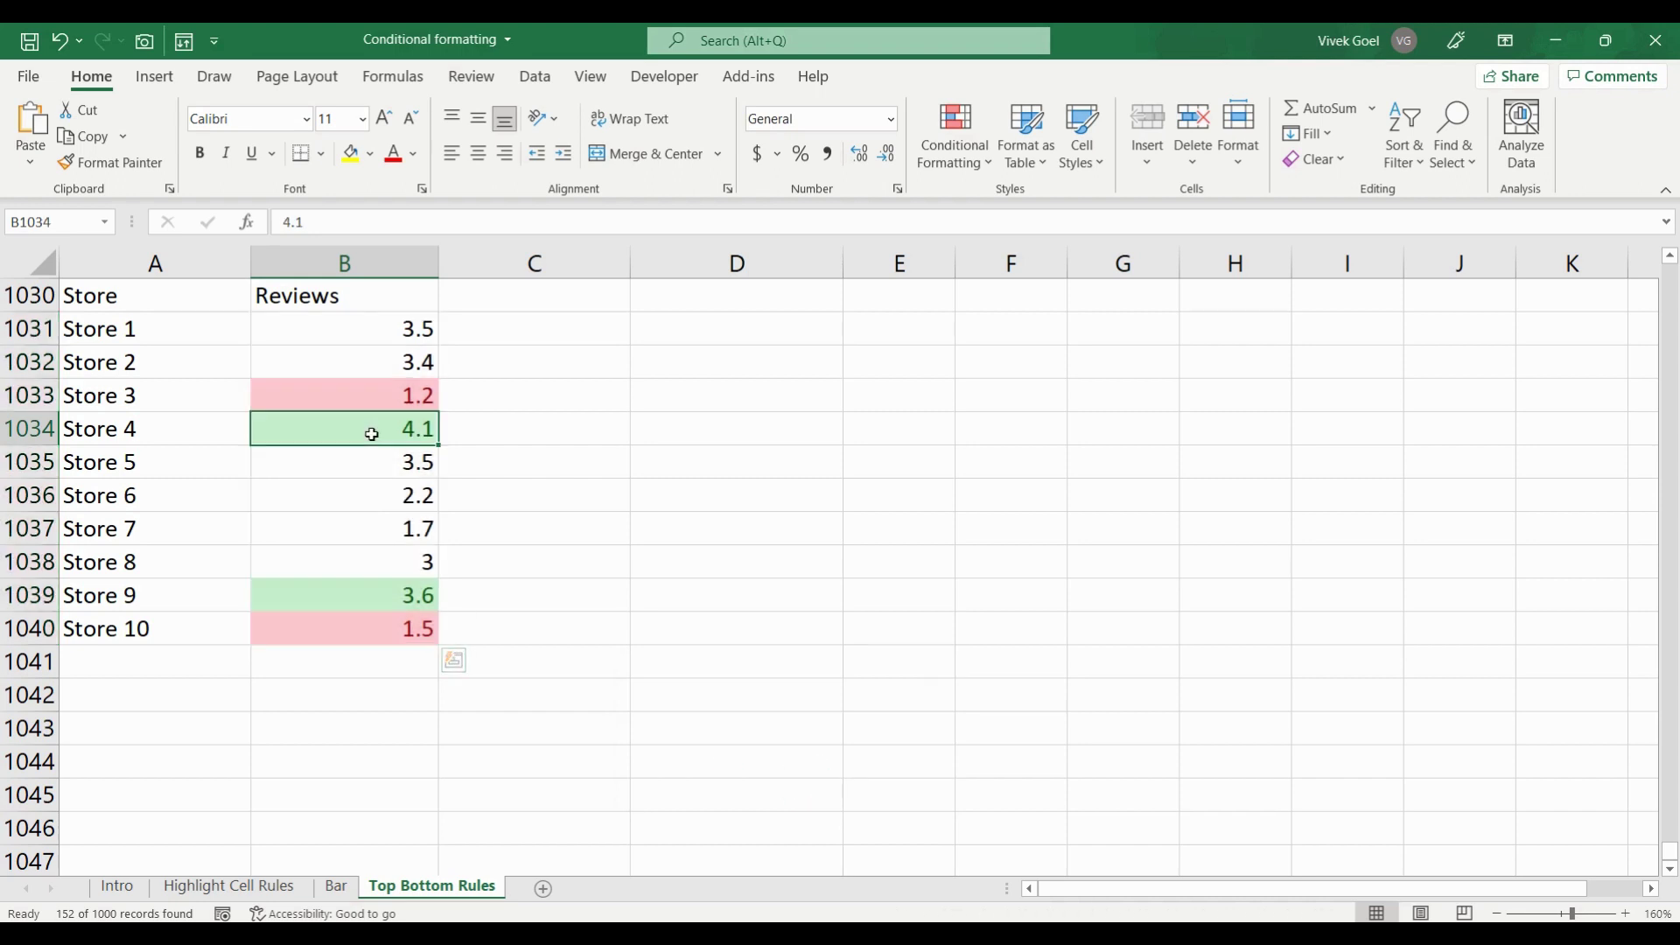
- Check the highlighted reviews: 3.6 in green, 1.2 and 1.5 in red
click(418, 589)
click(387, 428)
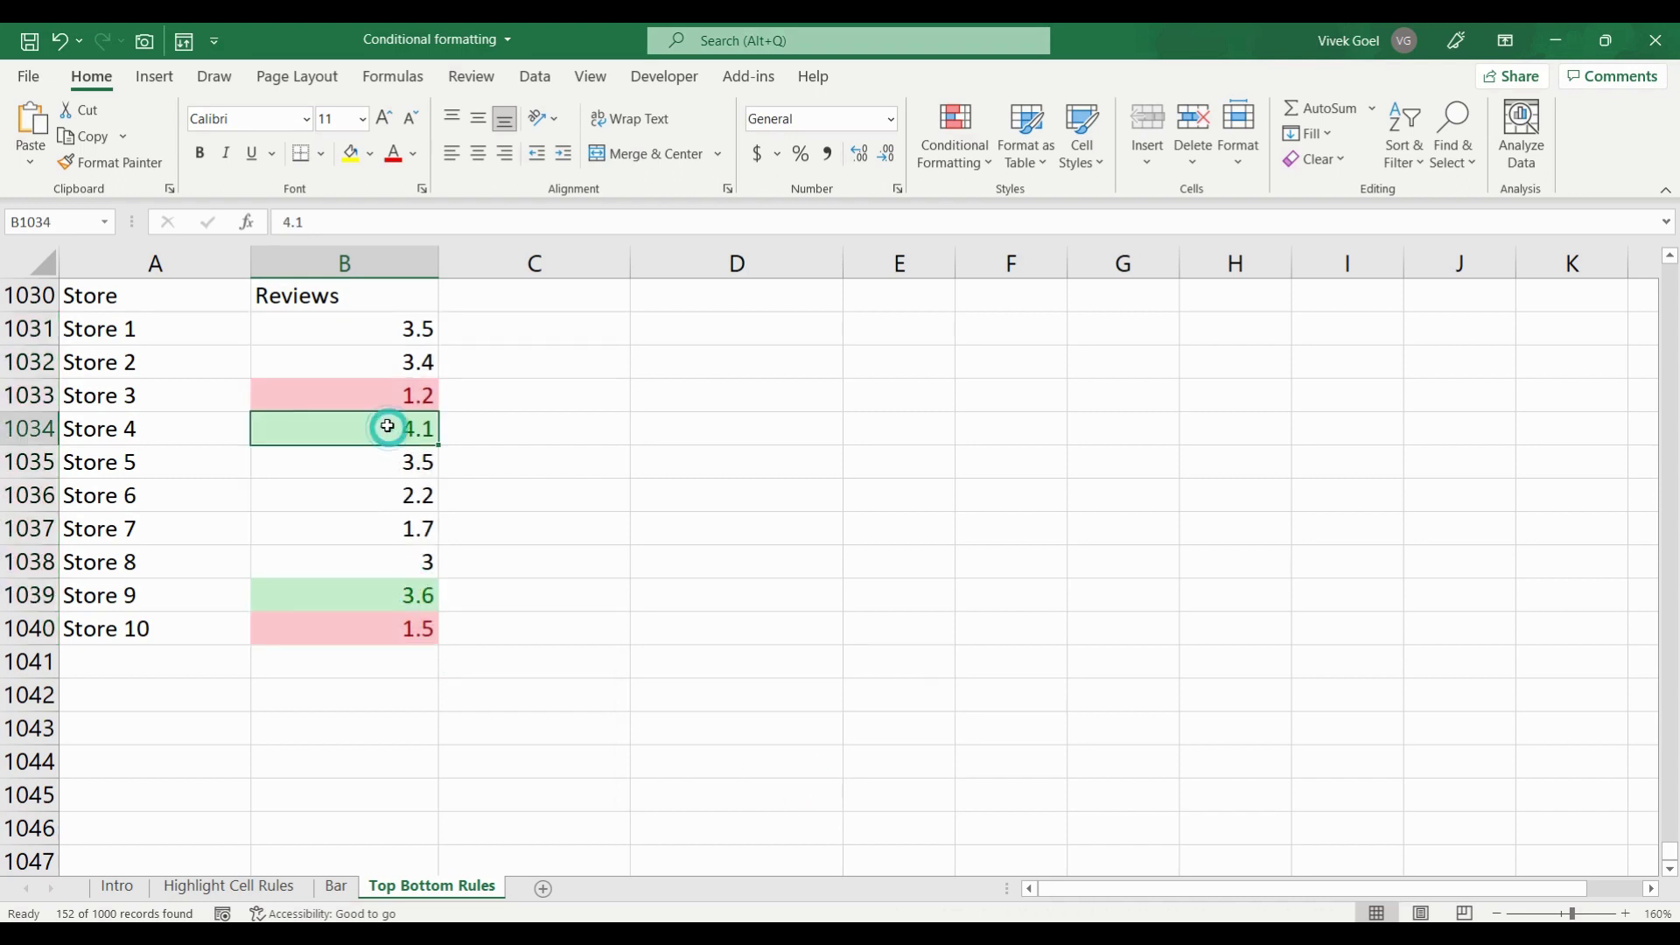
click(408, 591)
click(405, 398)
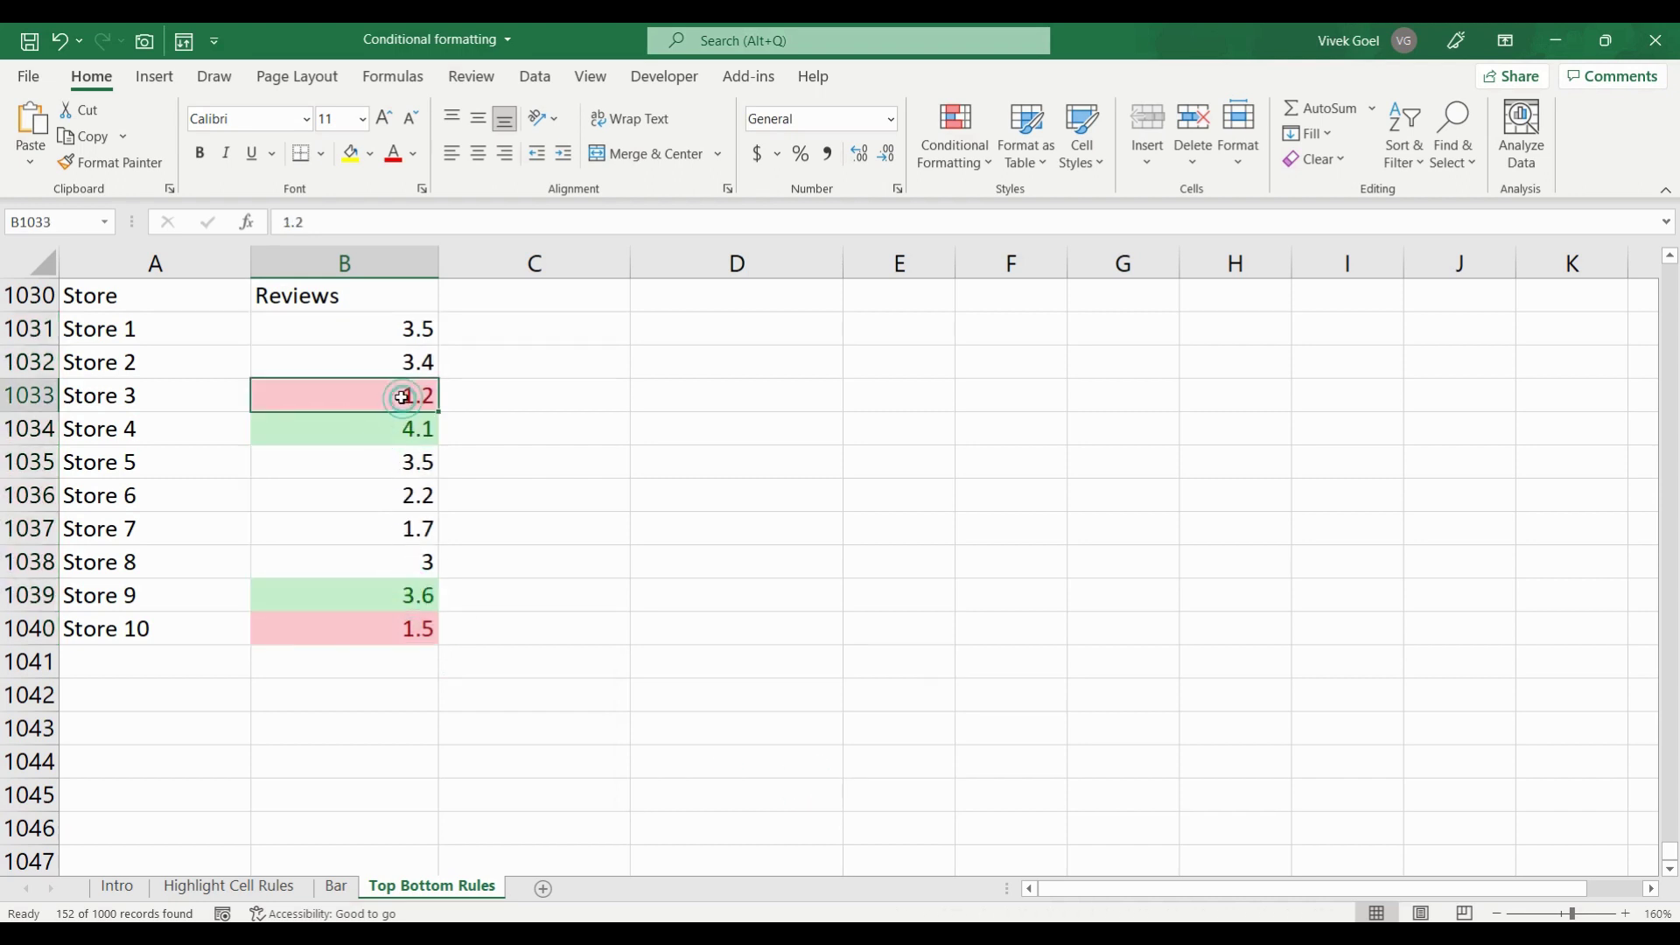
click(395, 635)
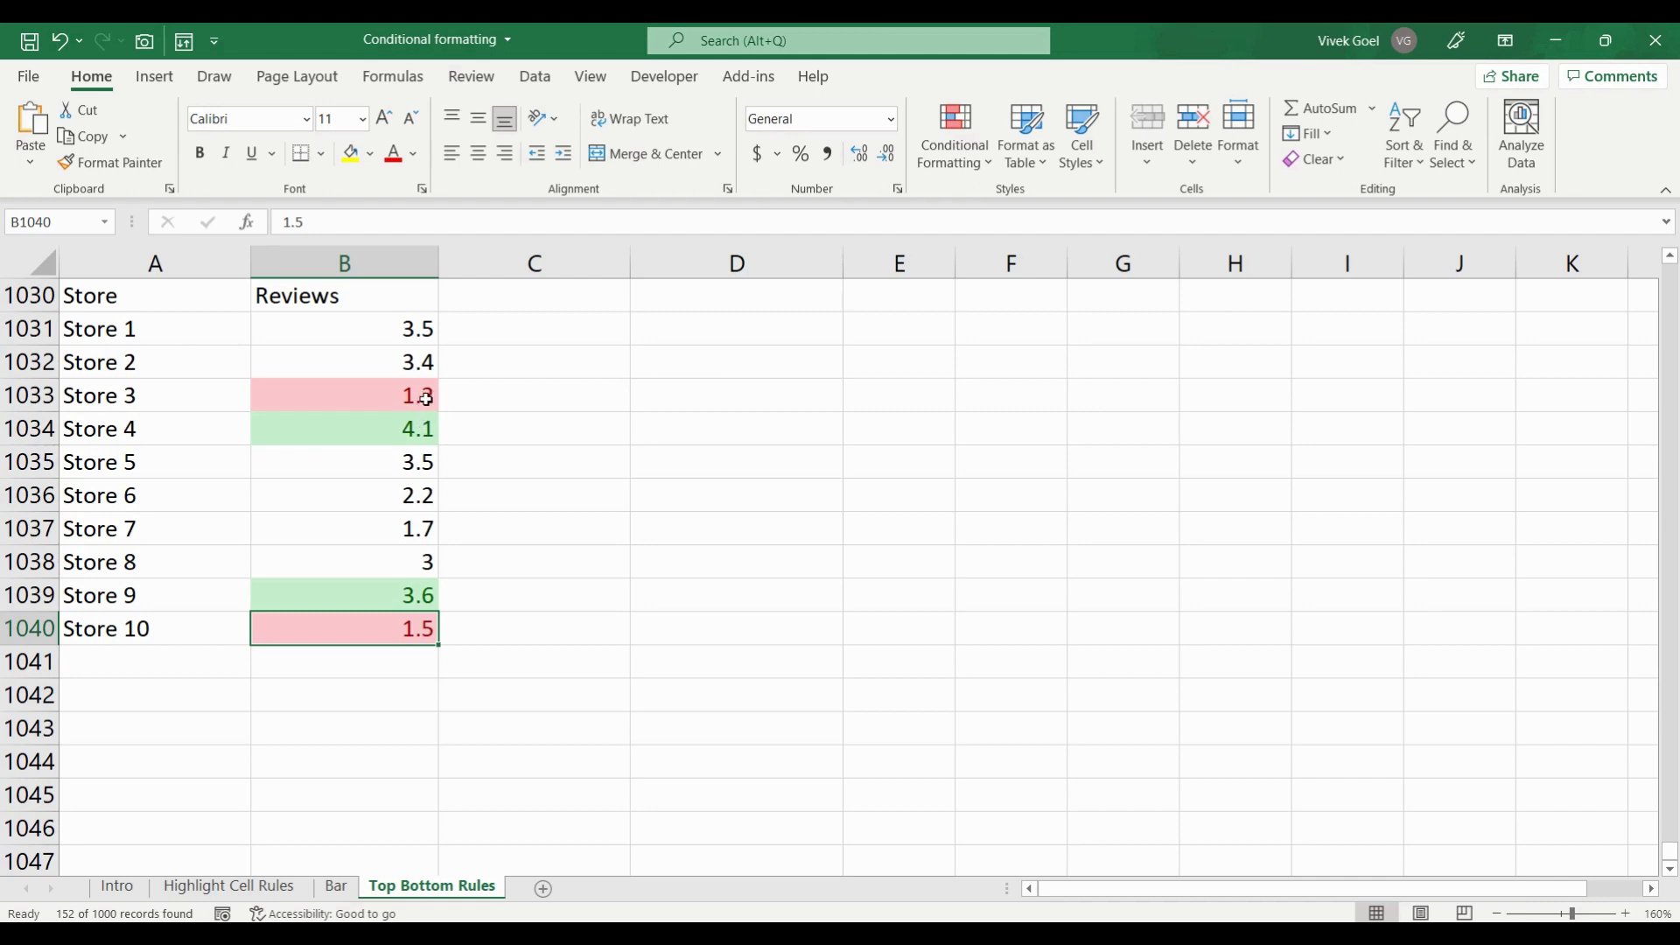
- Clear all conditional formatting rules from the ten review scores in B1031:B1040
click(405, 327)
key(ctrl+shift+Down)
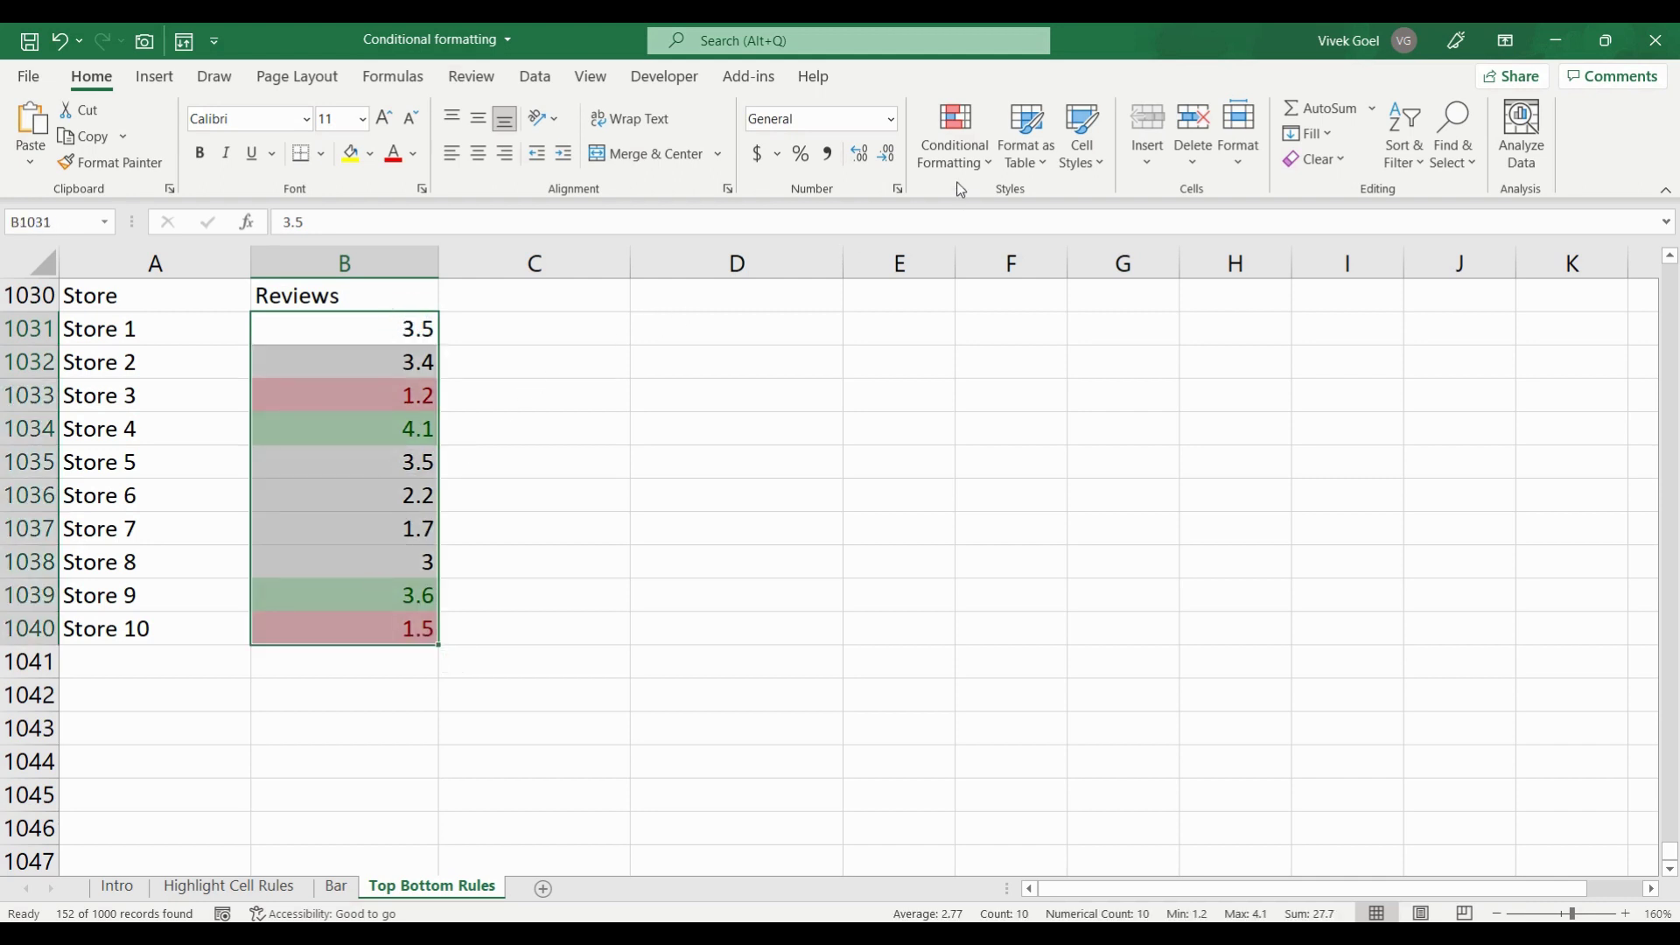
click(954, 155)
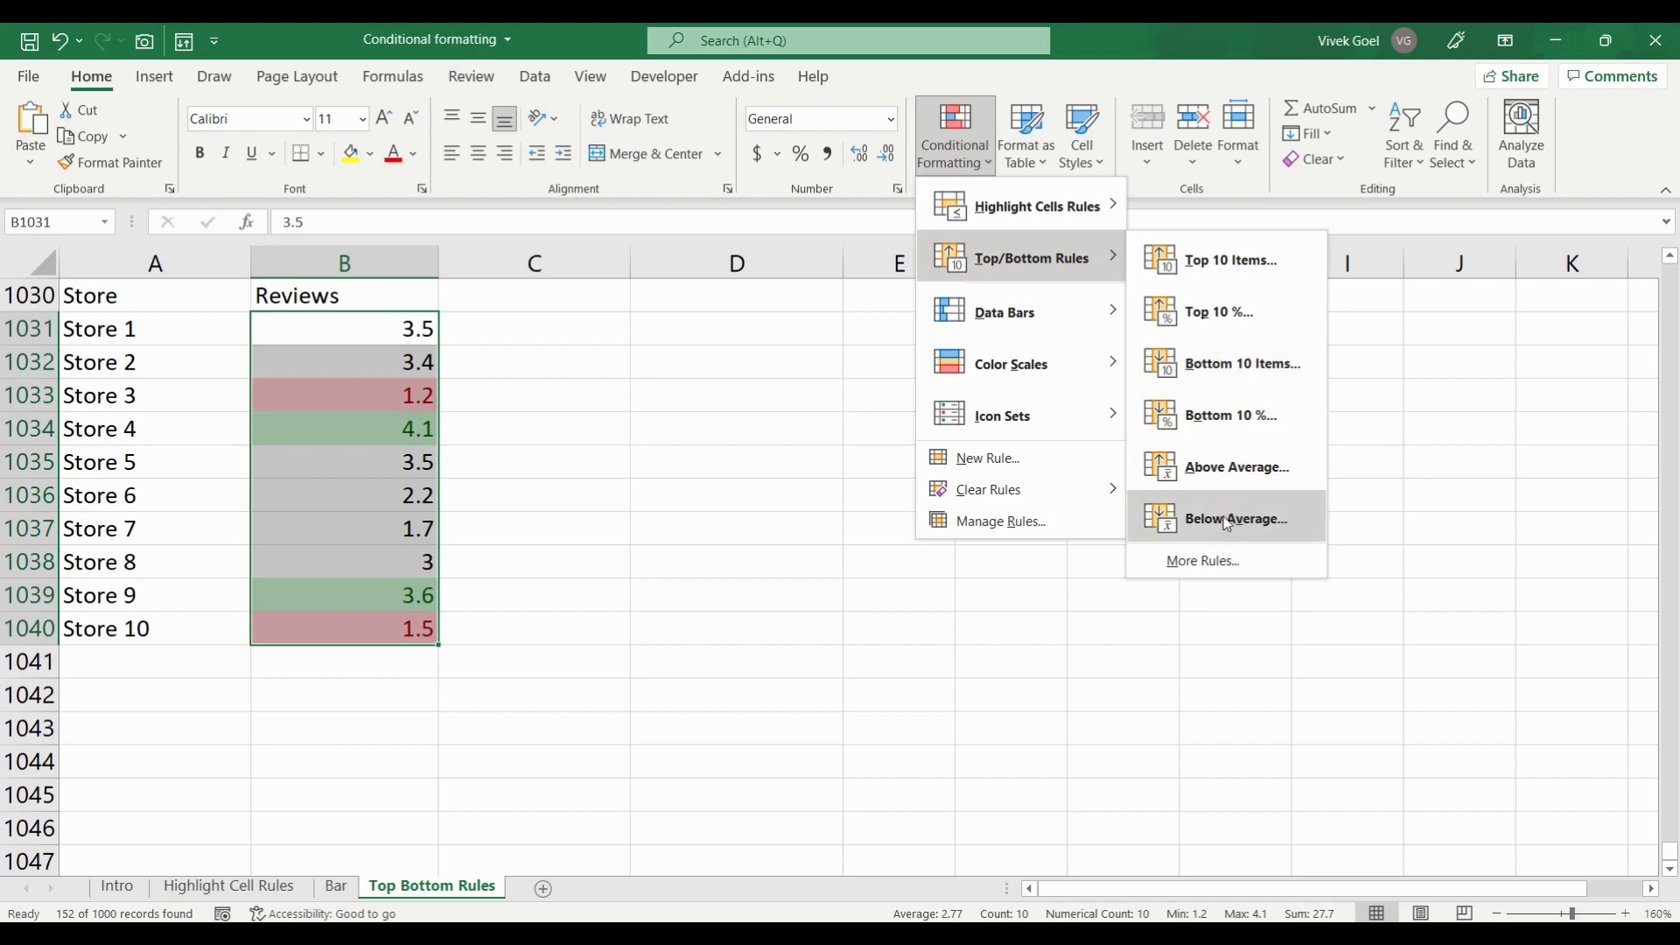
mouse_move(998, 489)
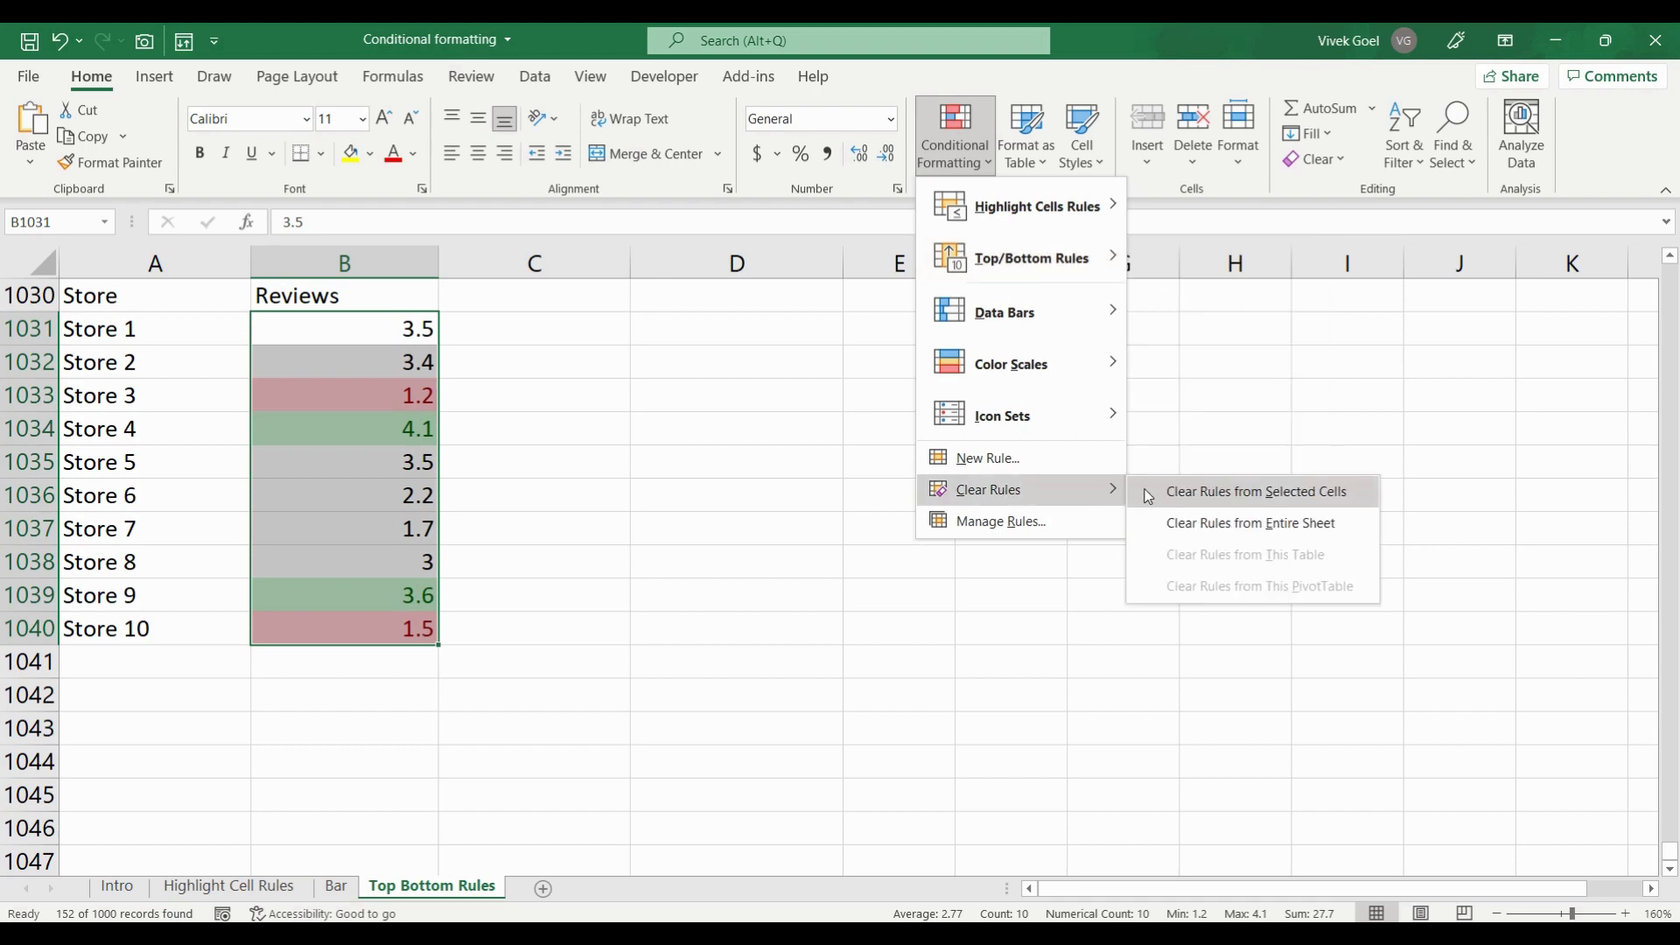
click(1199, 495)
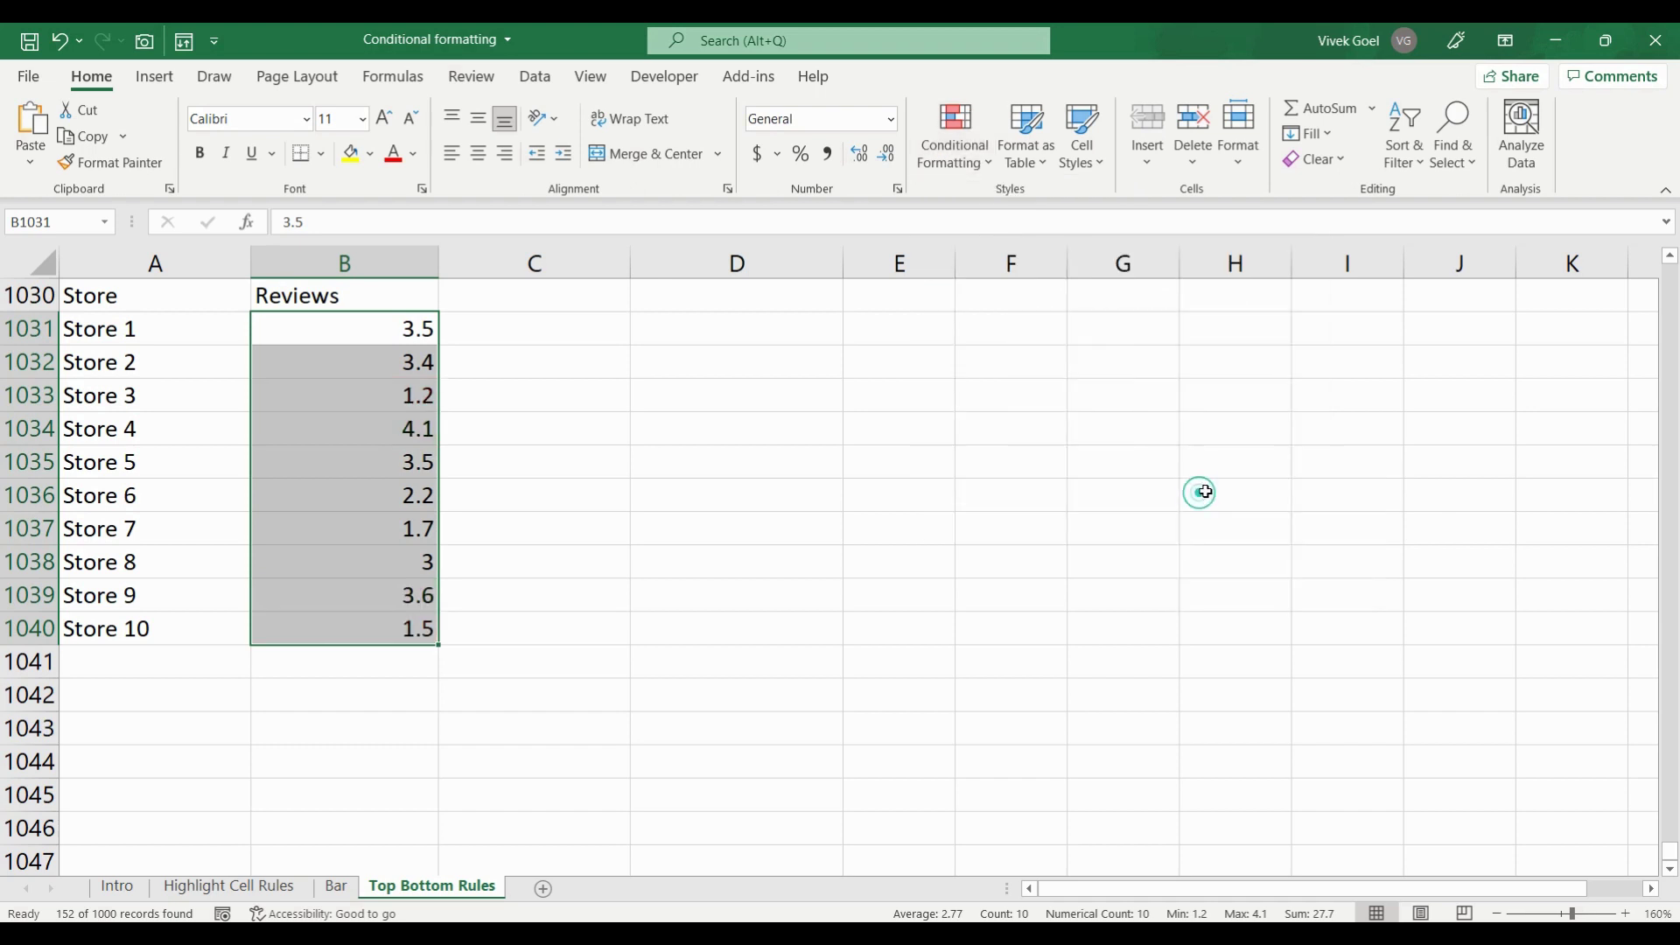
- Highlight above-average review scores in B1031:B1040 with green fill and dark green text
click(415, 332)
key(ctrl+shift+Down)
click(954, 144)
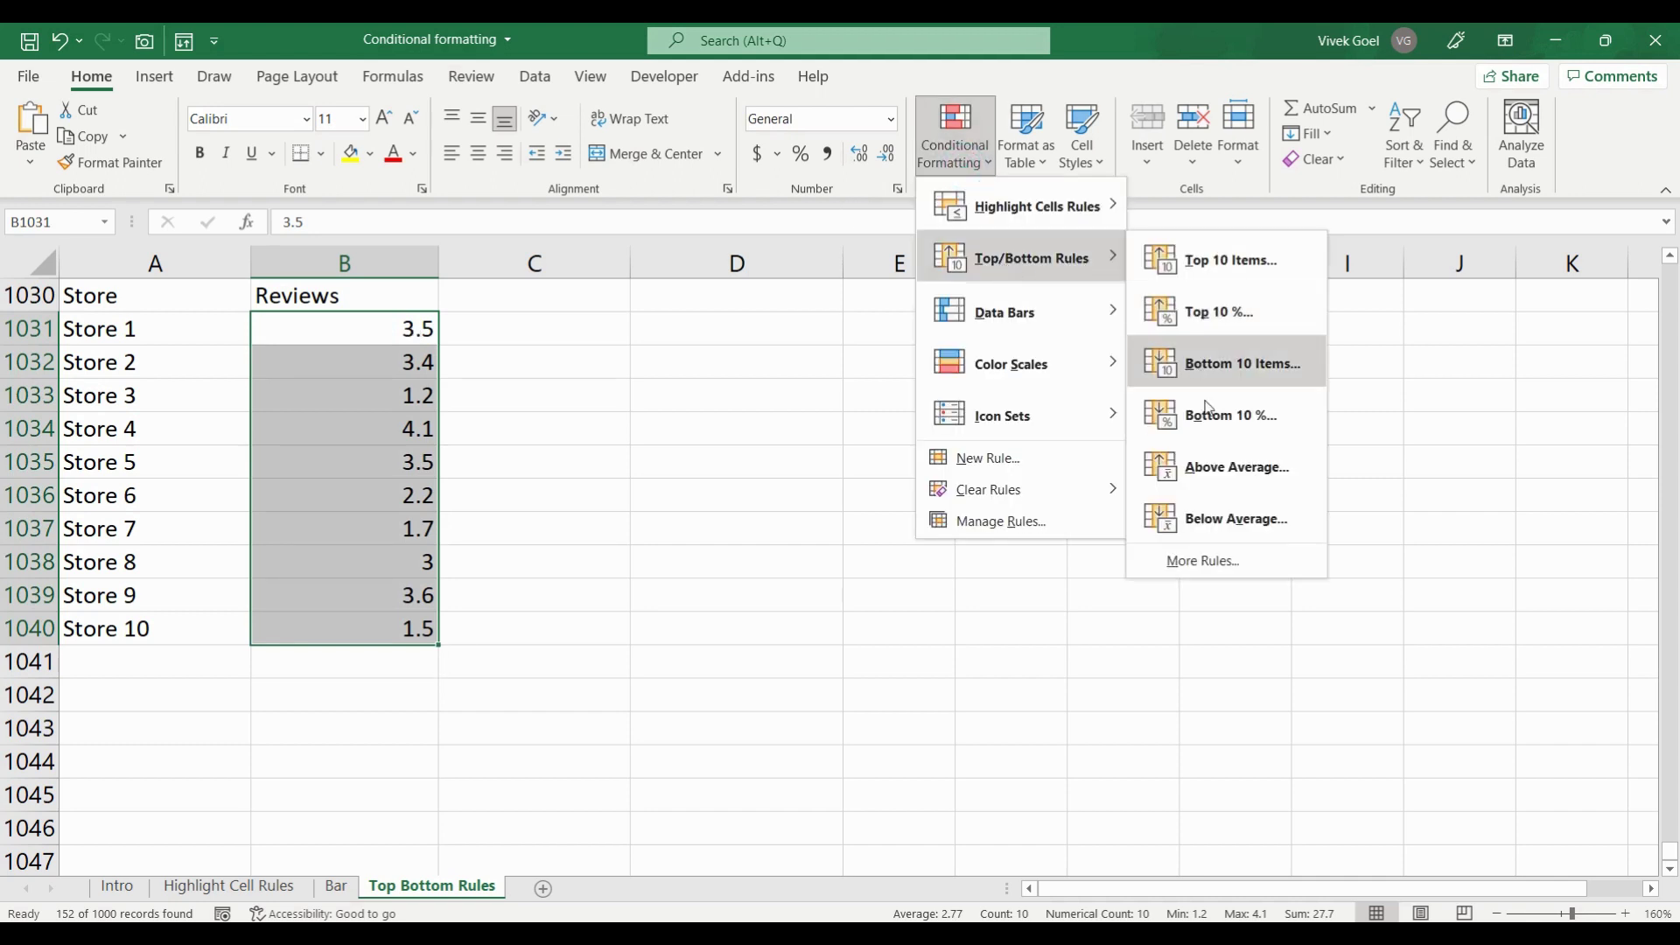
click(1239, 462)
click(949, 742)
click(854, 789)
click(834, 781)
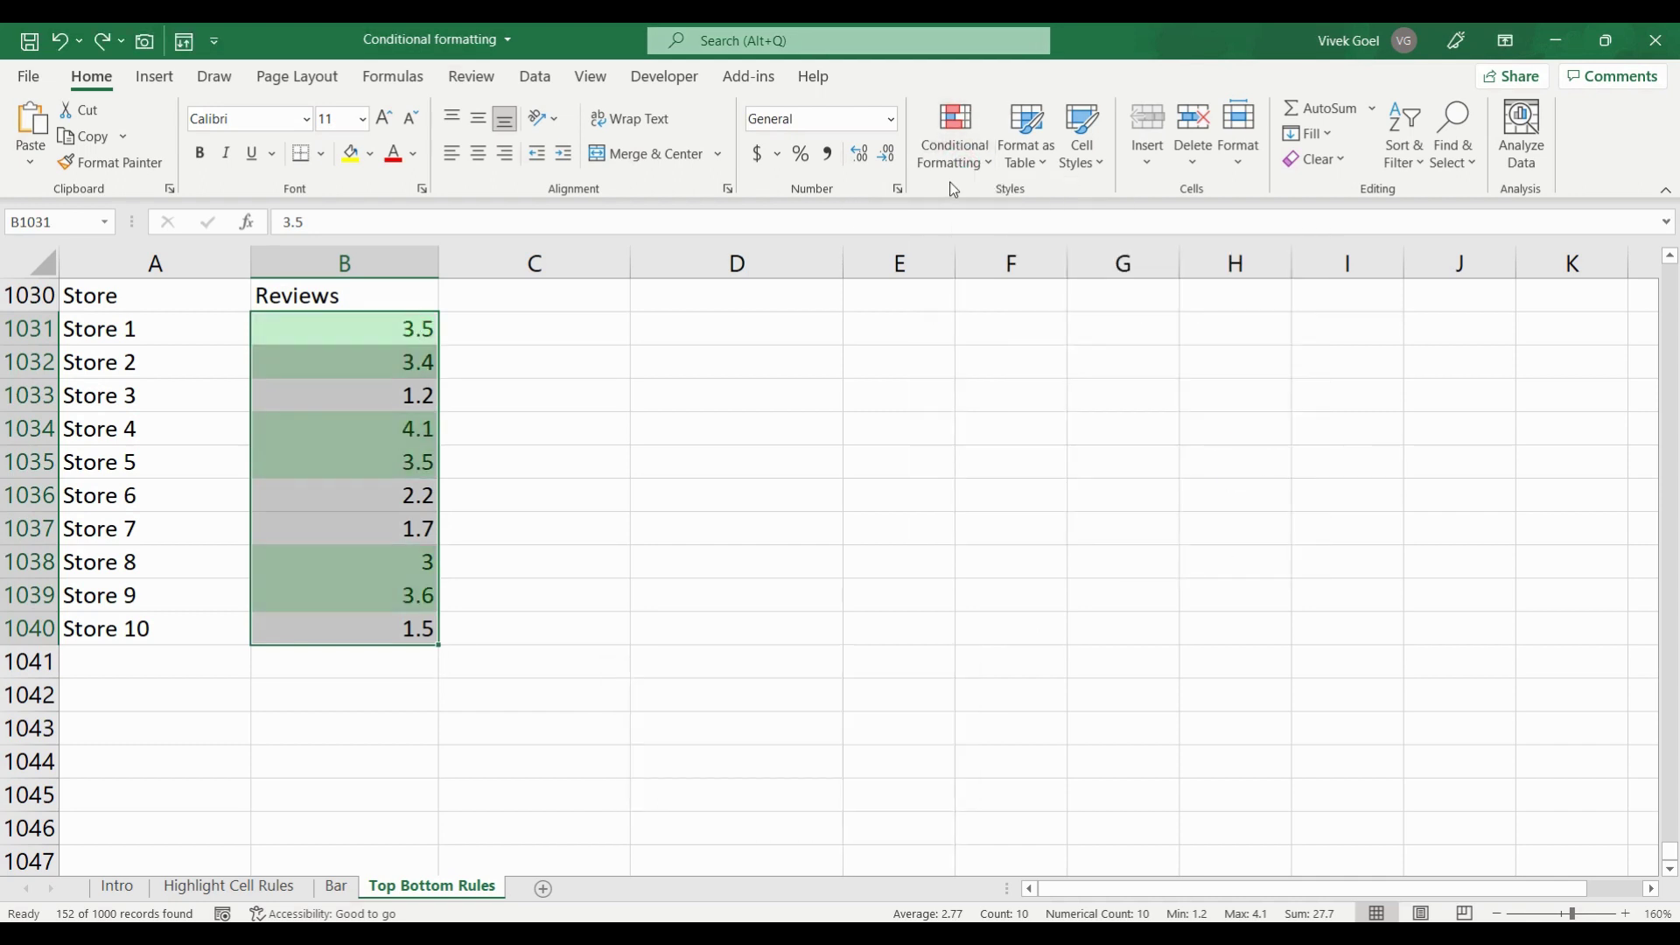
- Highlight the below-average reviews (1.2, 2.2, 1.7, 1.5) with light red fill
click(976, 169)
mouse_move(1030, 257)
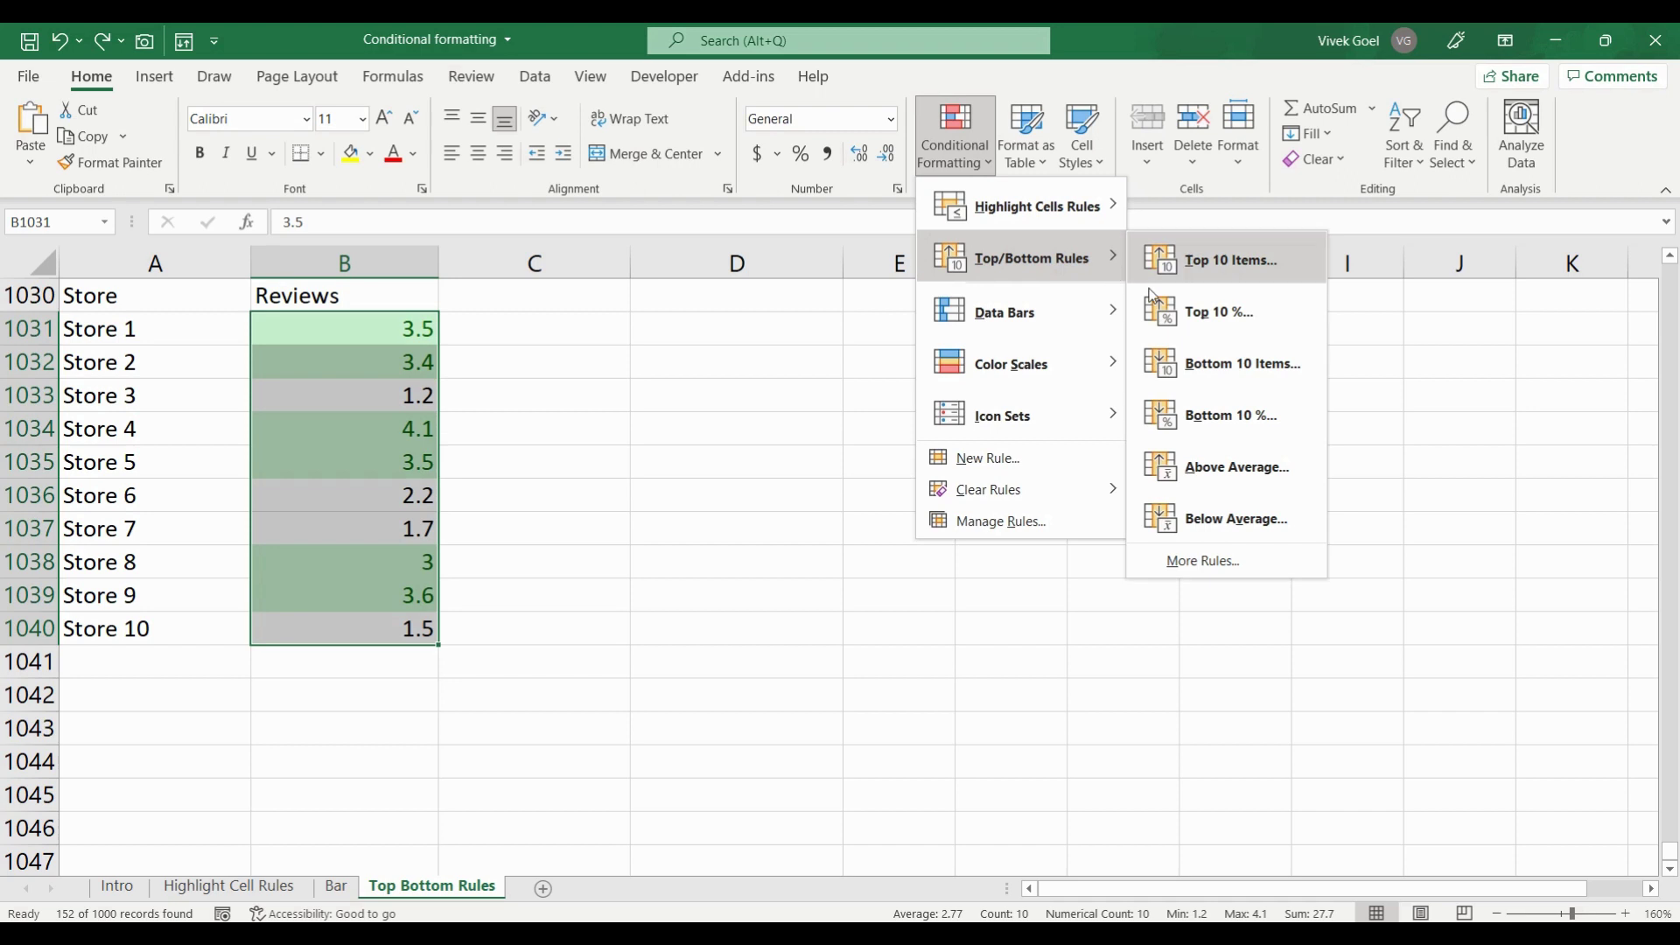
click(1222, 519)
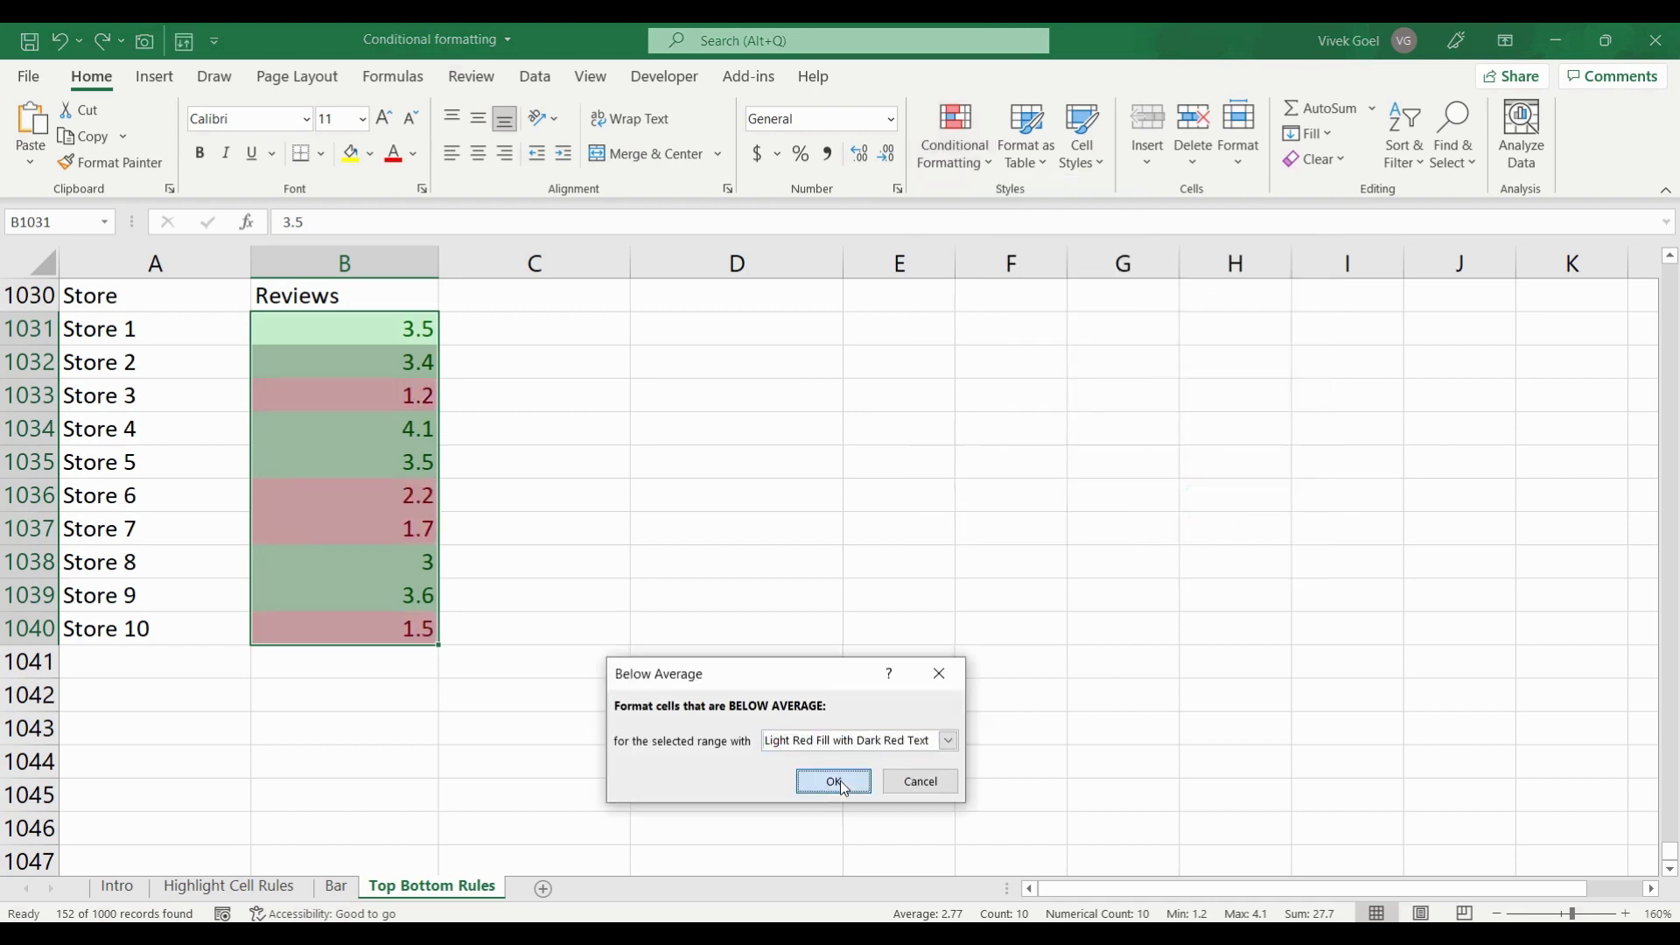
click(833, 779)
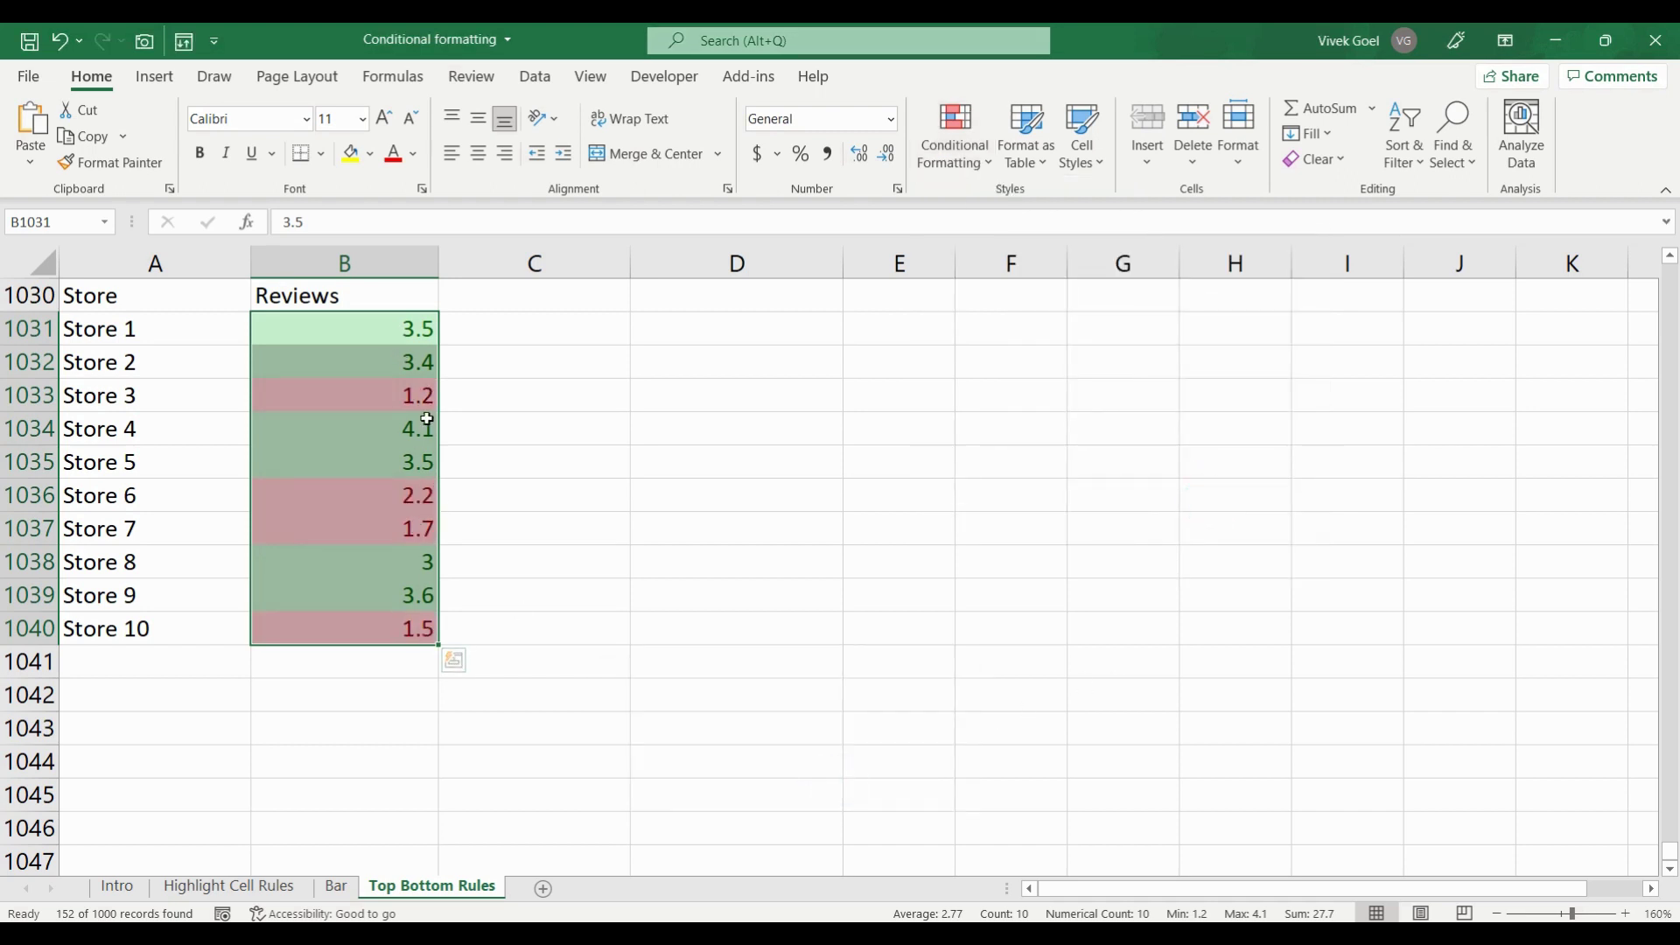